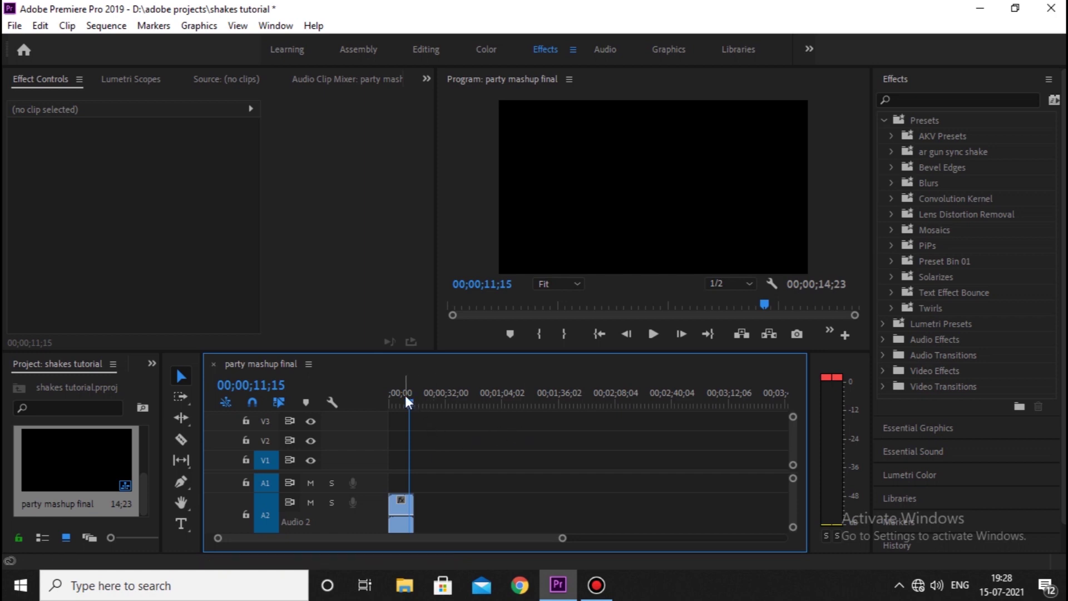
# Step: Scrub back and forth through the music and select the AR gun sync shake preset
pyautogui.moveTo(406, 398); pyautogui.dragTo(389, 399)
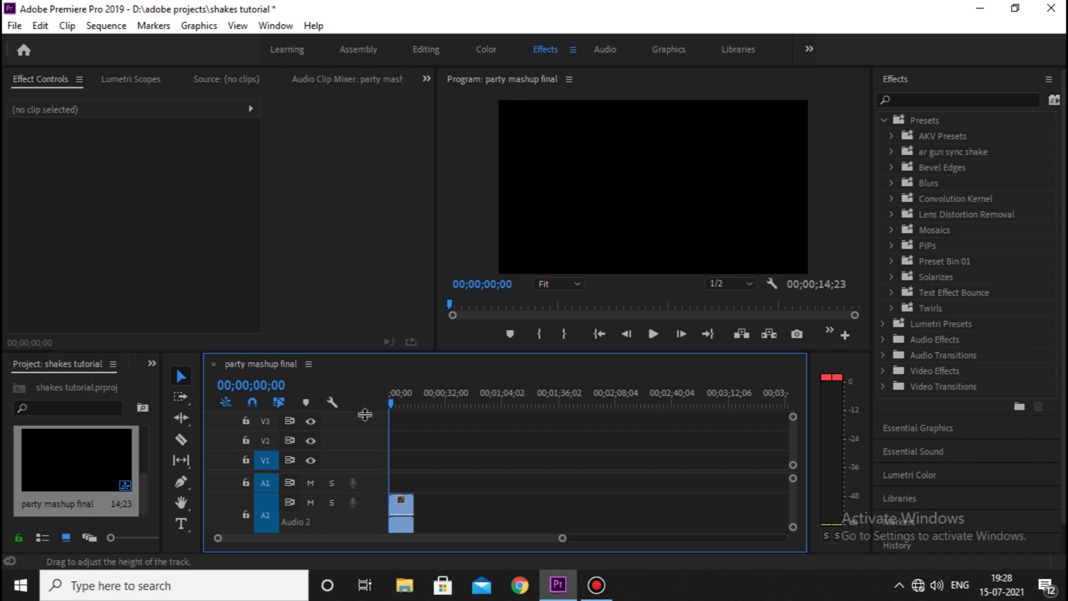
pyautogui.moveTo(399, 399)
pyautogui.mouseDown()
pyautogui.moveTo(409, 404)
pyautogui.moveTo(389, 402)
pyautogui.mouseUp()
pyautogui.moveTo(562, 538); pyautogui.dragTo(552, 538)
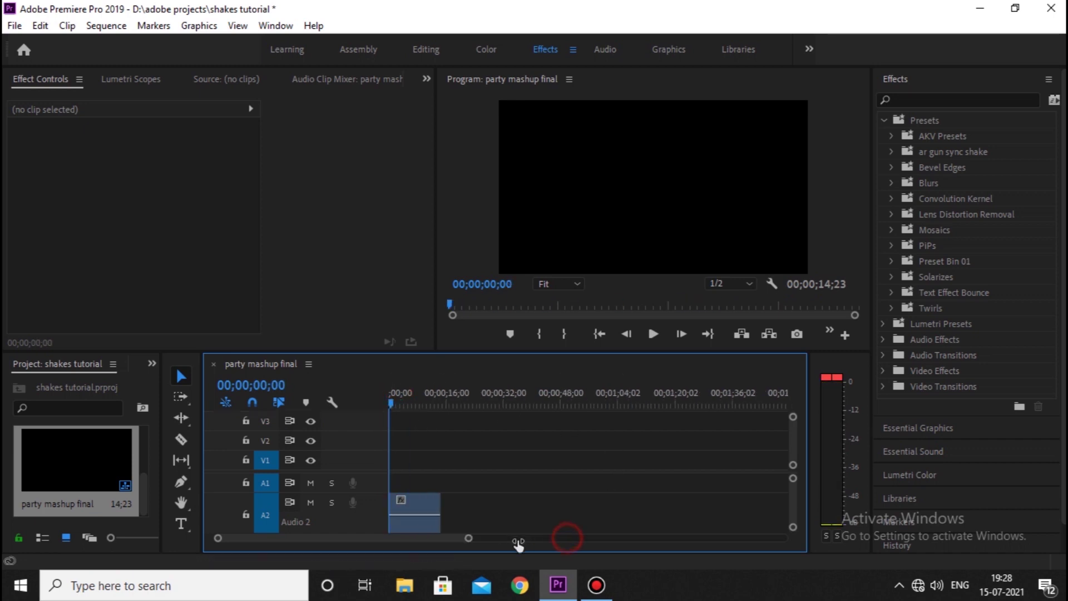
pyautogui.moveTo(403, 412); pyautogui.dragTo(391, 402)
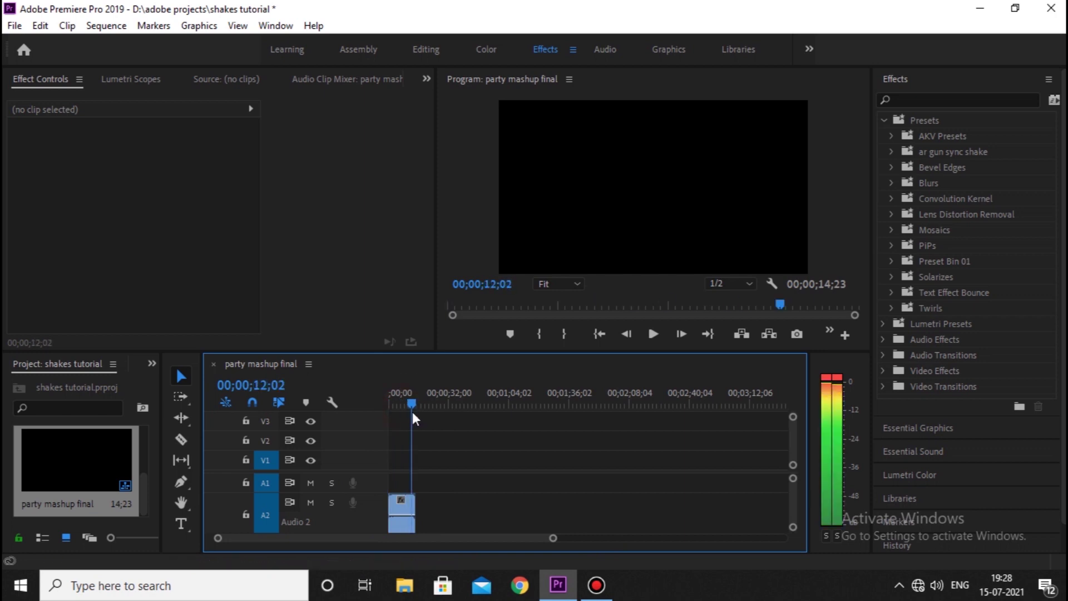
pyautogui.click(908, 154)
pyautogui.moveTo(906, 152); pyautogui.dragTo(905, 149)
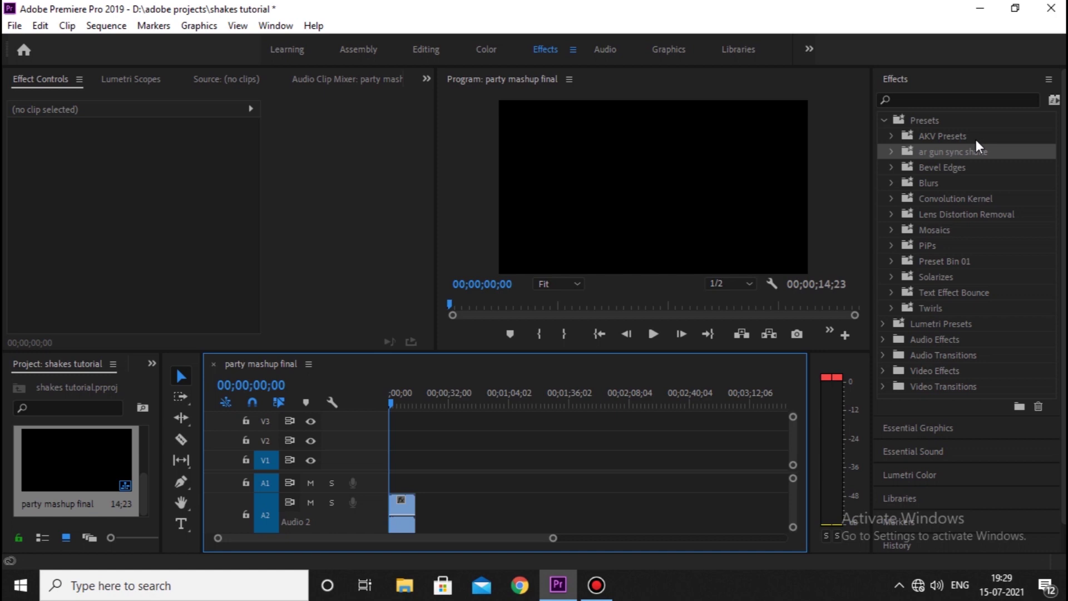
# Step: Play the sequence to hear the music and zoom the timeline in on it
pyautogui.press('space')
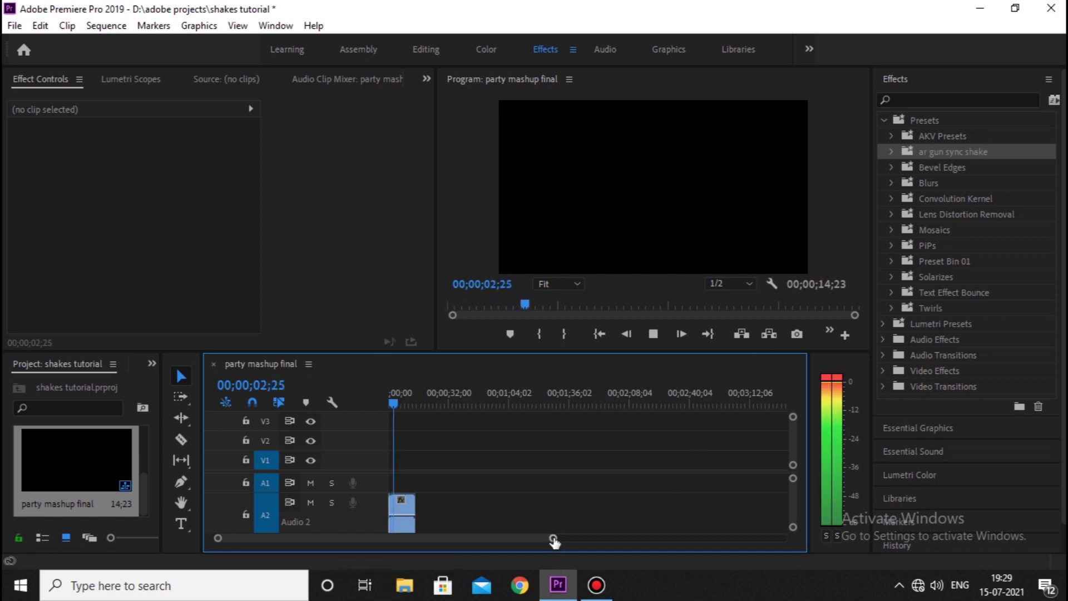
pyautogui.moveTo(553, 540); pyautogui.dragTo(374, 538)
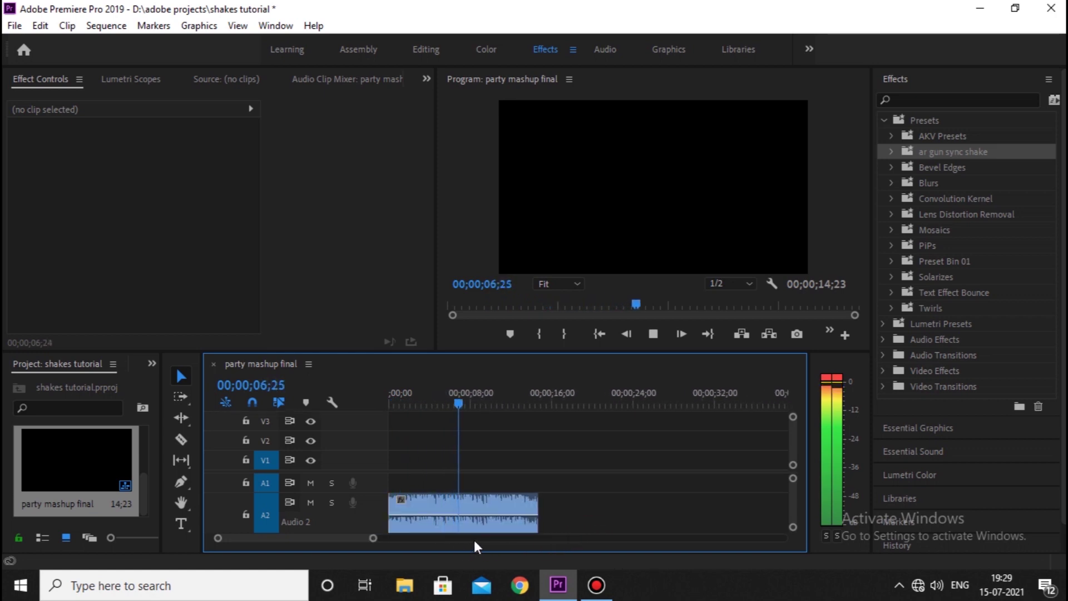
pyautogui.moveTo(374, 538); pyautogui.dragTo(432, 538)
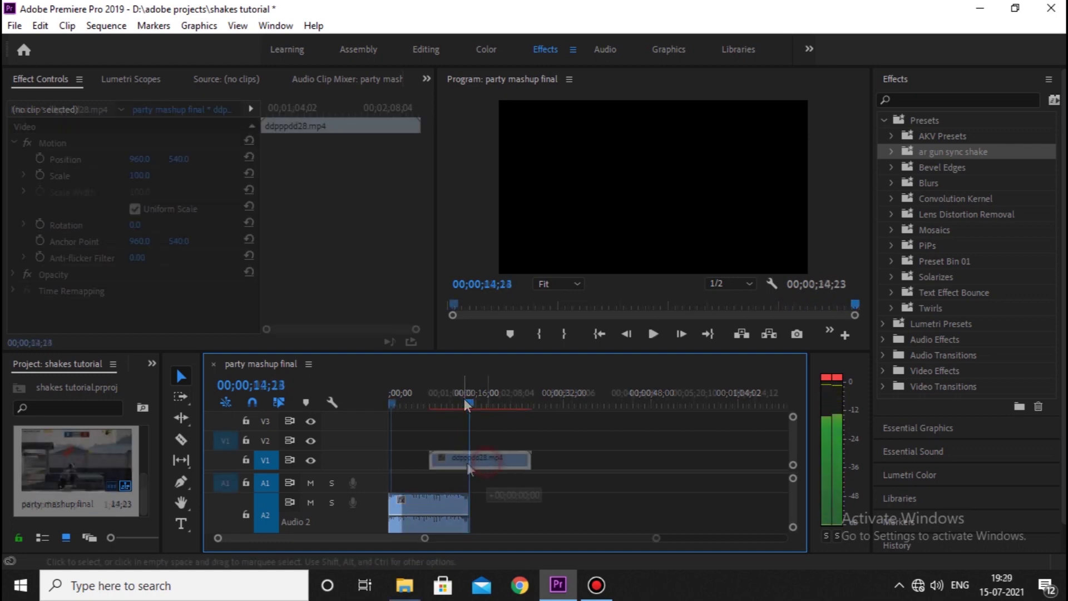
# Step: Place ddpppd28.mp4 on track V1 at the sequence start
pyautogui.moveTo(466, 405); pyautogui.dragTo(490, 462)
pyautogui.moveTo(656, 537); pyautogui.dragTo(349, 539)
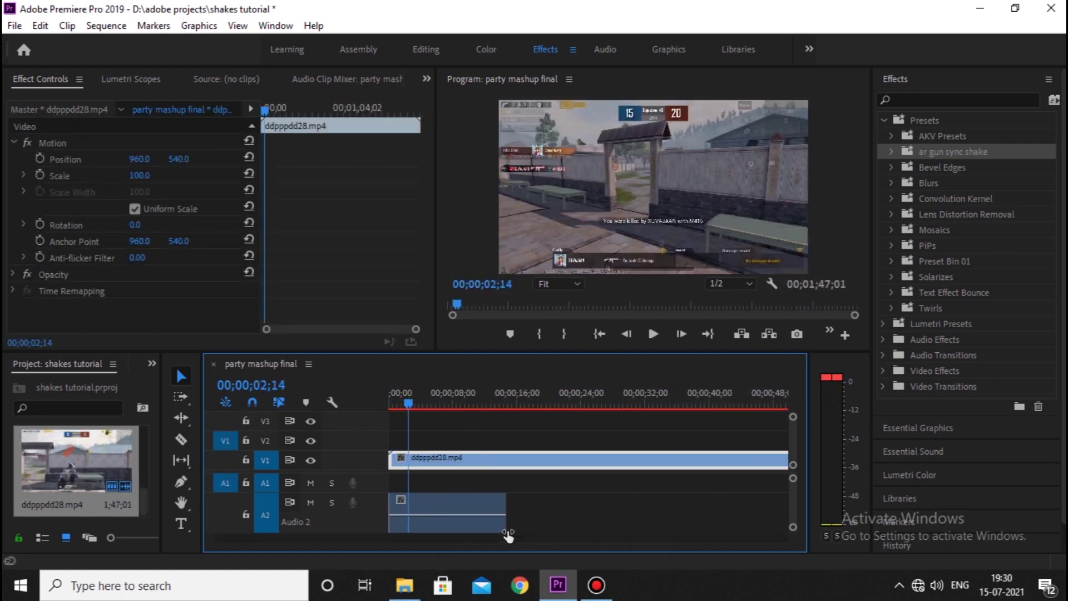
pyautogui.moveTo(436, 396); pyautogui.dragTo(721, 379)
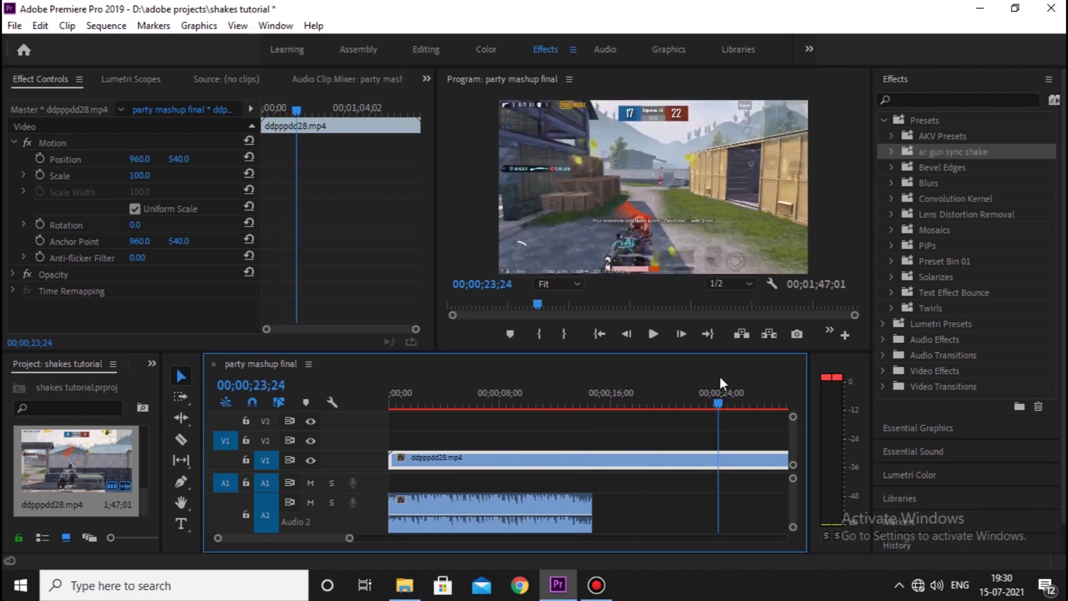
# Step: Trim the clip's left edge to frame 24;00 and play the trimmed clip from the start
pyautogui.click(690, 338)
pyautogui.click(691, 337)
pyautogui.click(690, 336)
pyautogui.click(691, 336)
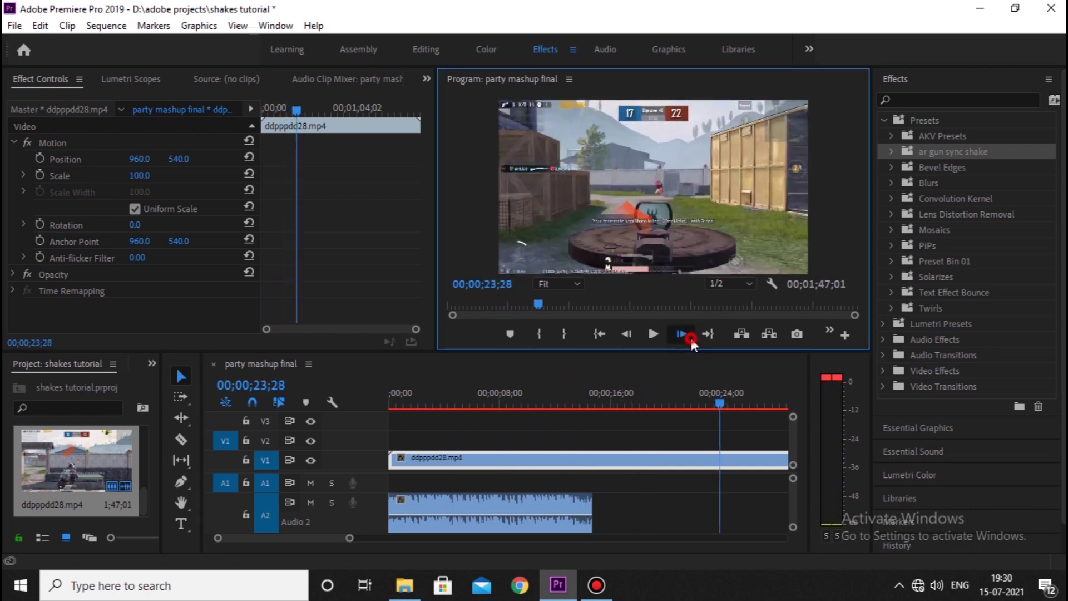
pyautogui.click(690, 336)
pyautogui.click(691, 336)
pyautogui.click(690, 336)
pyautogui.click(624, 335)
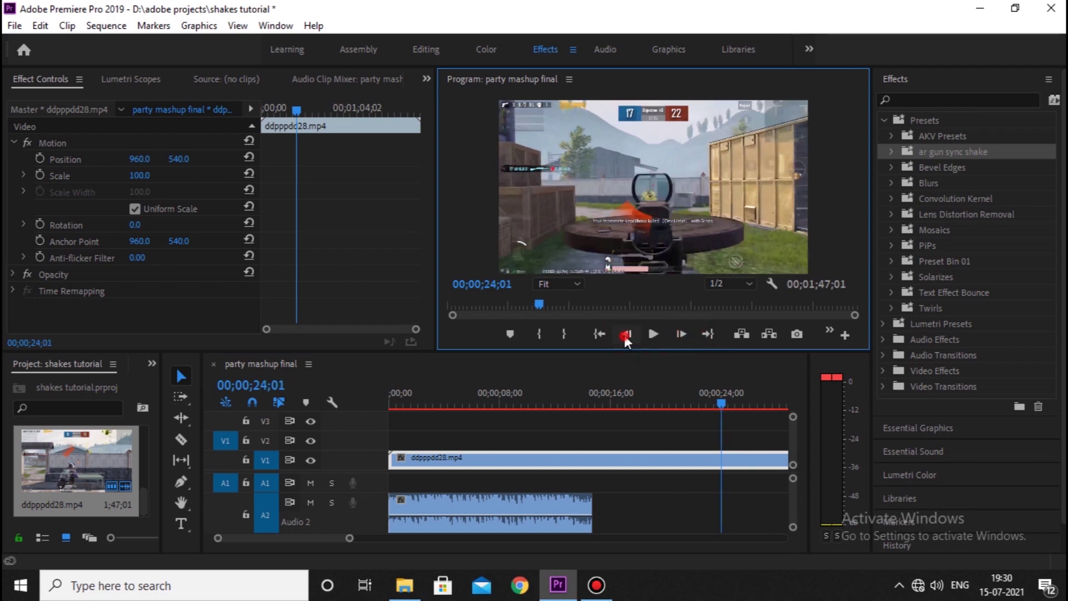
pyautogui.click(624, 335)
pyautogui.moveTo(350, 539); pyautogui.dragTo(407, 538)
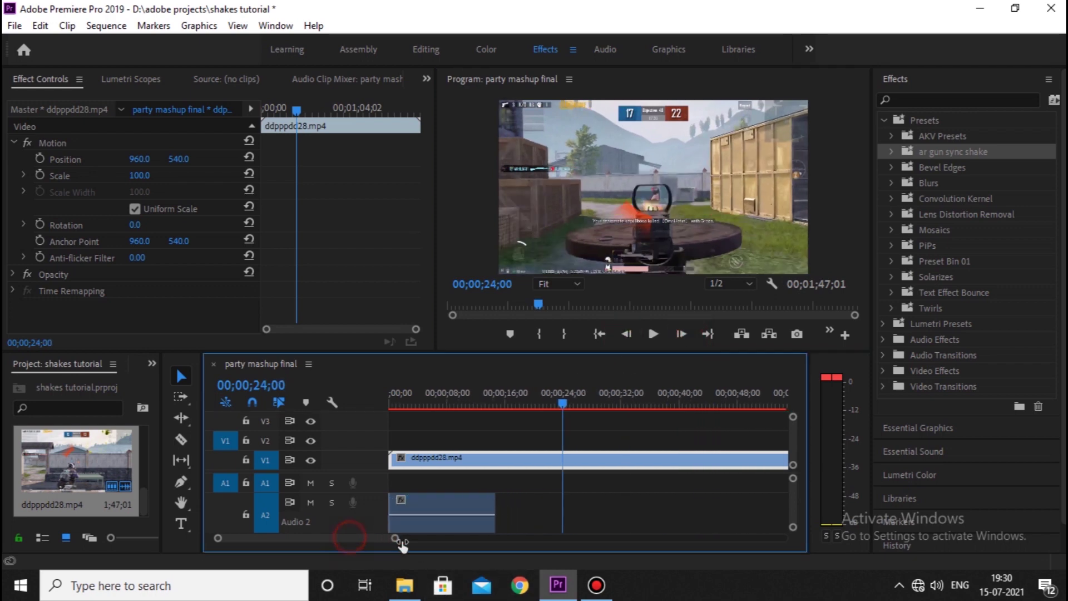
pyautogui.moveTo(391, 460)
pyautogui.mouseDown()
pyautogui.moveTo(544, 441)
pyautogui.moveTo(420, 460)
pyautogui.mouseUp()
pyautogui.click(399, 396)
pyautogui.press('space')
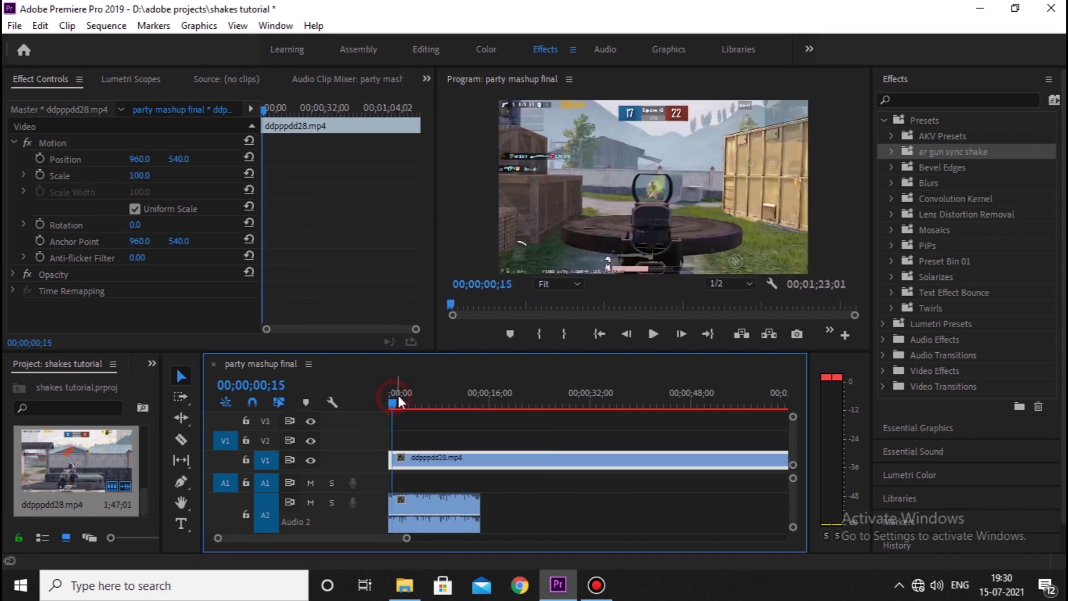
pyautogui.press('space')
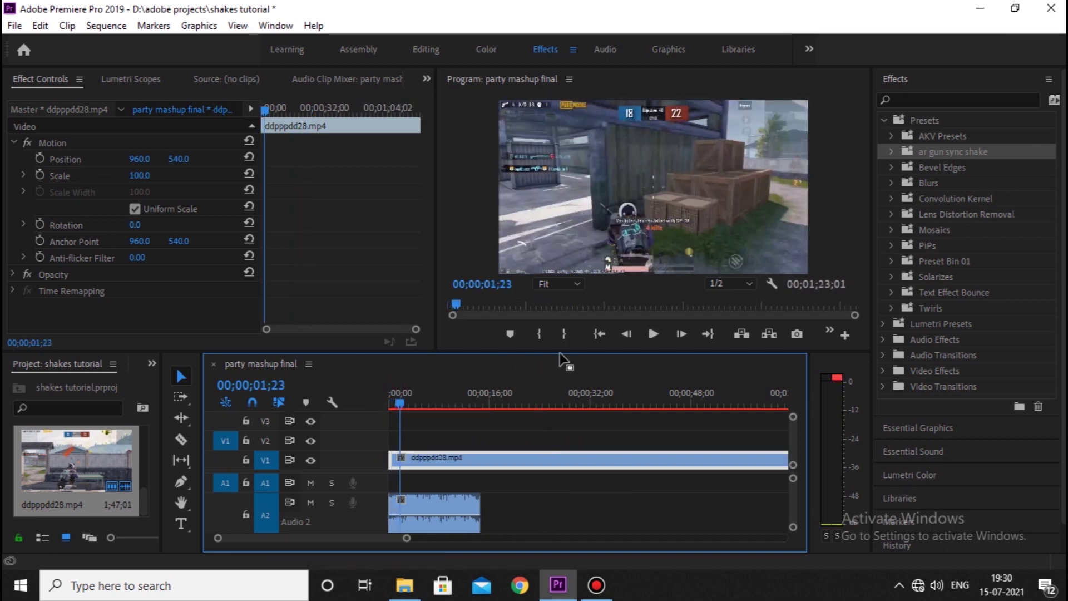
# Step: Razor-cut the V1 clip at 01;23 and delete the part after the cut
pyautogui.click(182, 439)
pyautogui.click(399, 460)
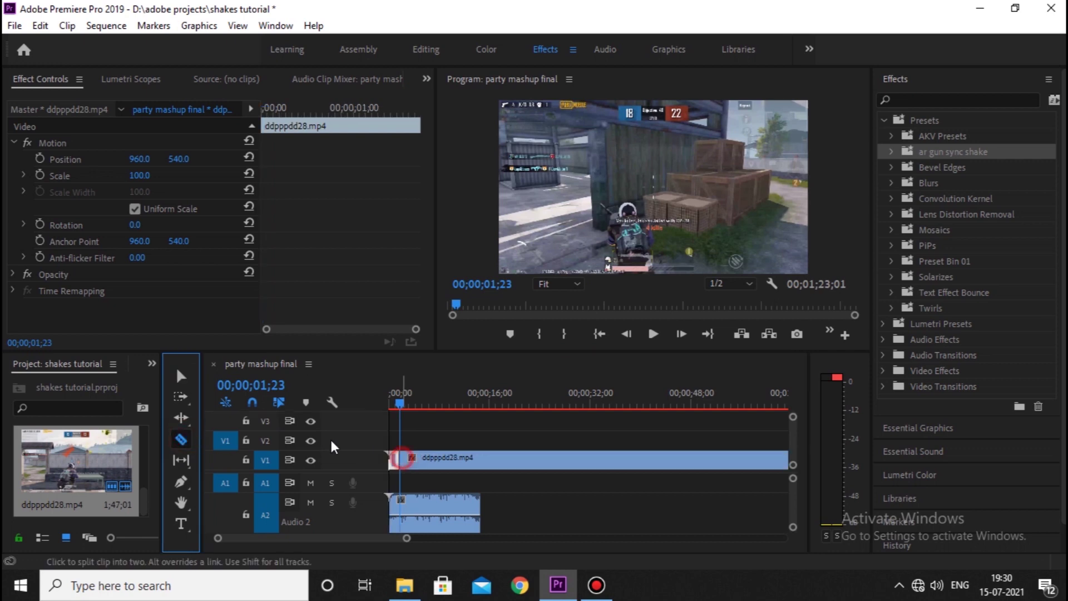
pyautogui.click(181, 376)
pyautogui.click(459, 463)
pyautogui.press('Delete')
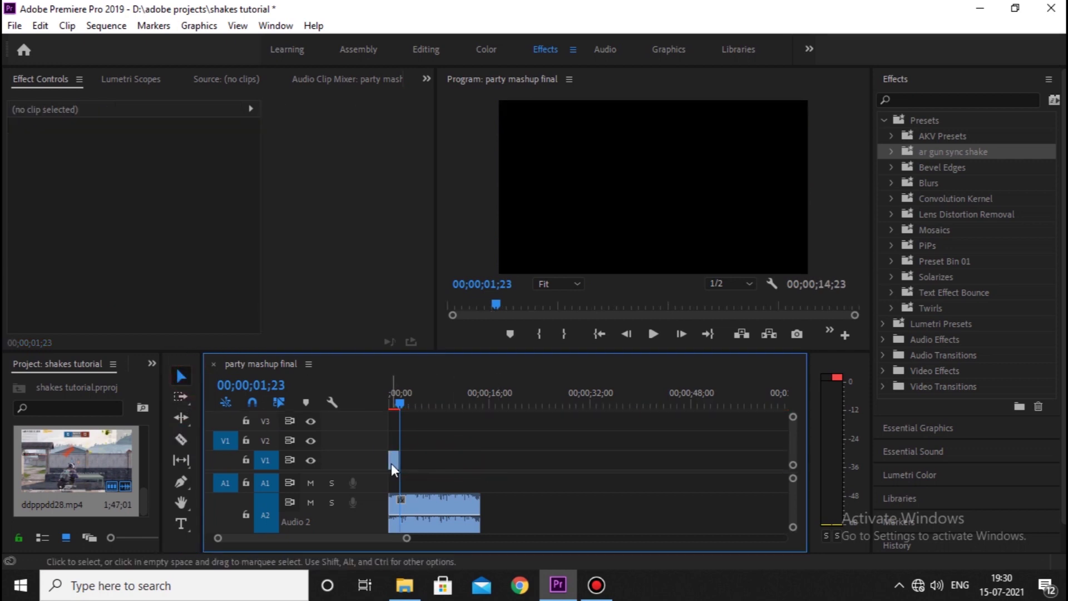
# Step: Slow the remaining clip to 10% speed with Optical Flow interpolation
pyautogui.rightClick(394, 461)
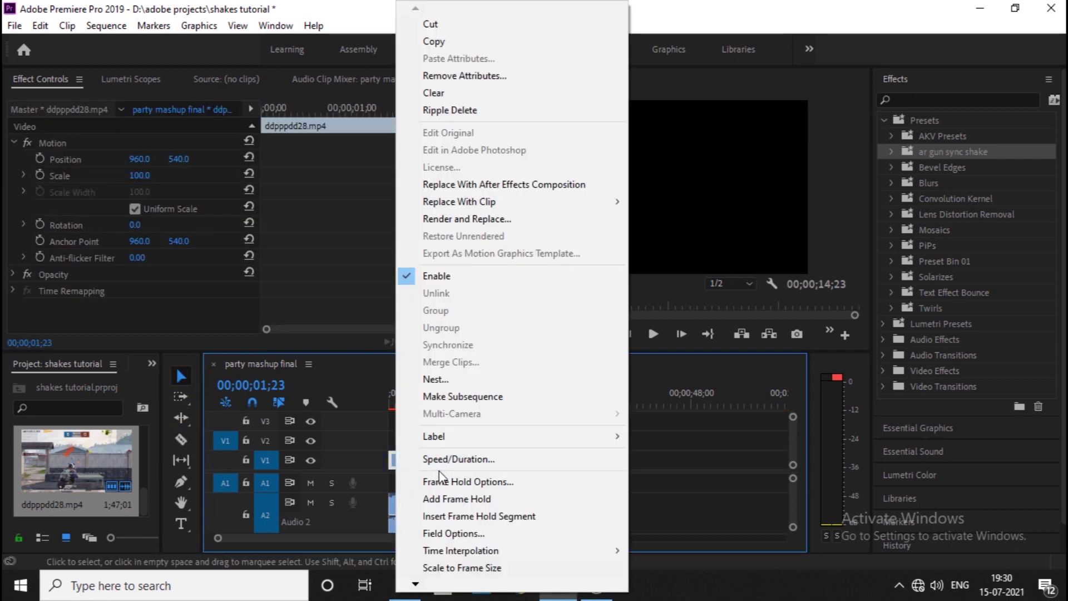
pyautogui.click(442, 463)
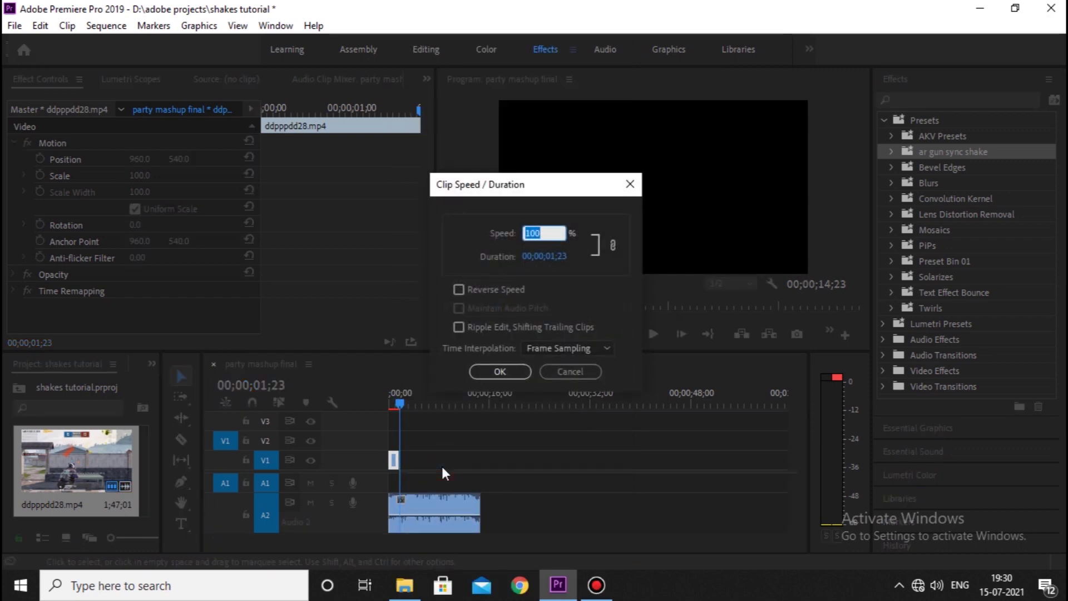
pyautogui.write('10')
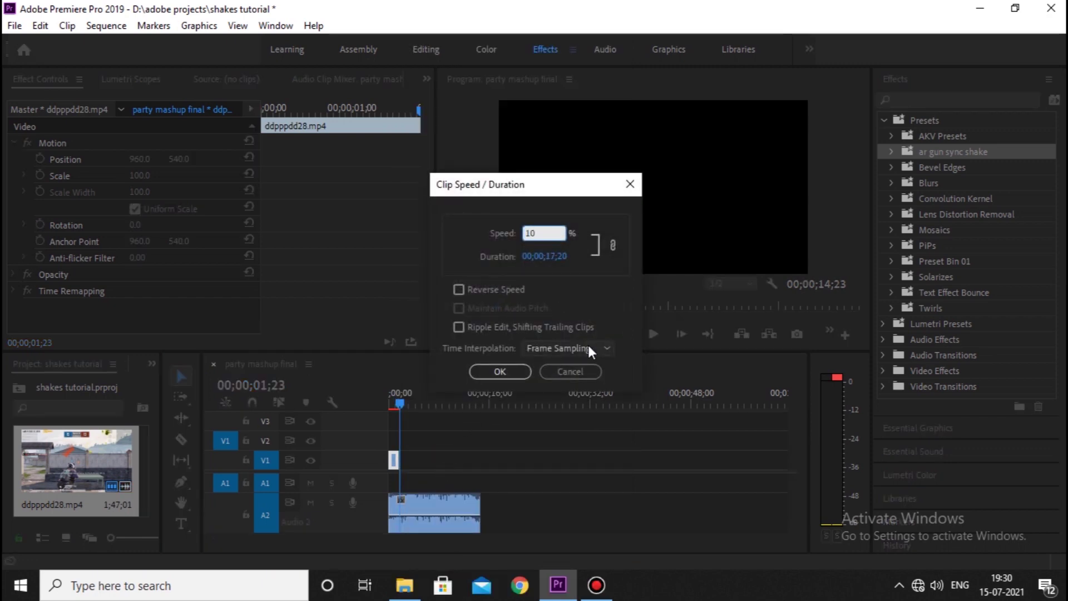
pyautogui.click(589, 347)
pyautogui.click(573, 399)
pyautogui.click(516, 377)
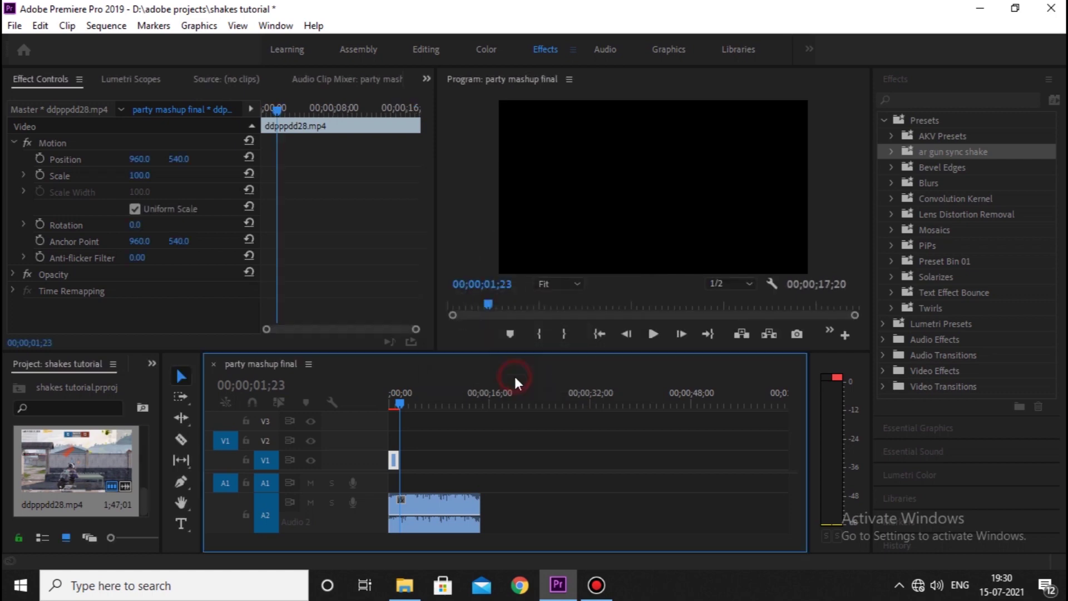
# Step: Trim the slowed clip's end to 16;26 and render the previews
pyautogui.click(401, 396)
pyautogui.moveTo(412, 400); pyautogui.dragTo(480, 398)
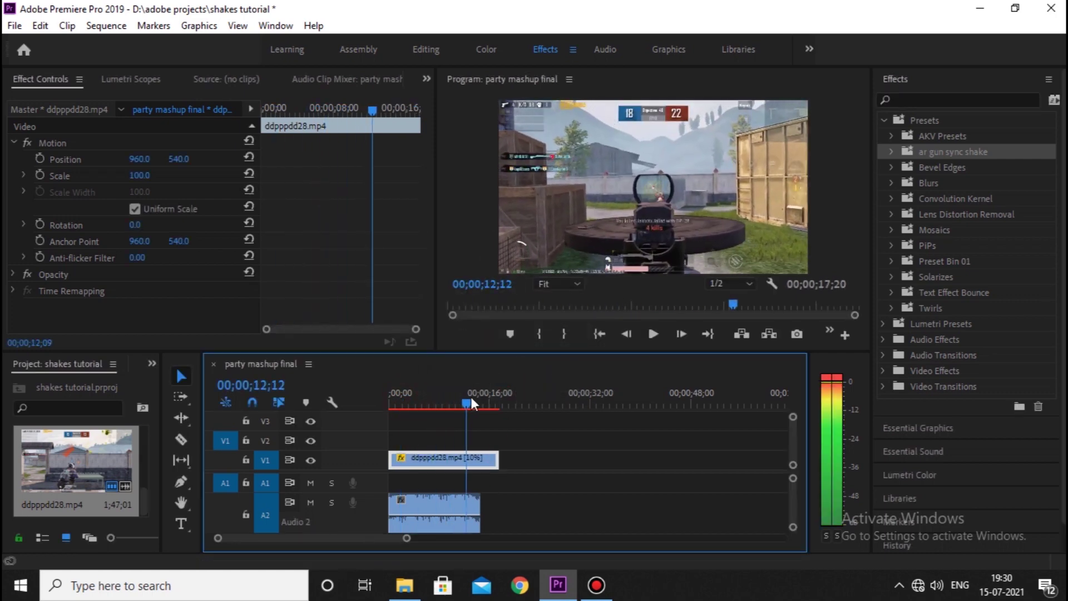
pyautogui.moveTo(480, 396); pyautogui.dragTo(495, 395)
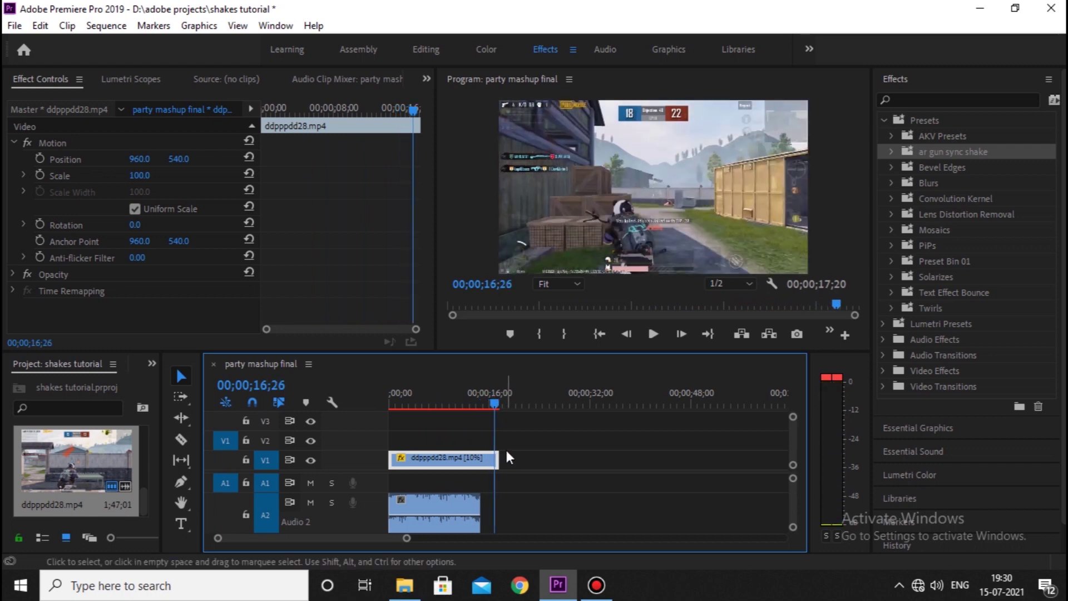
pyautogui.moveTo(505, 455); pyautogui.dragTo(493, 454)
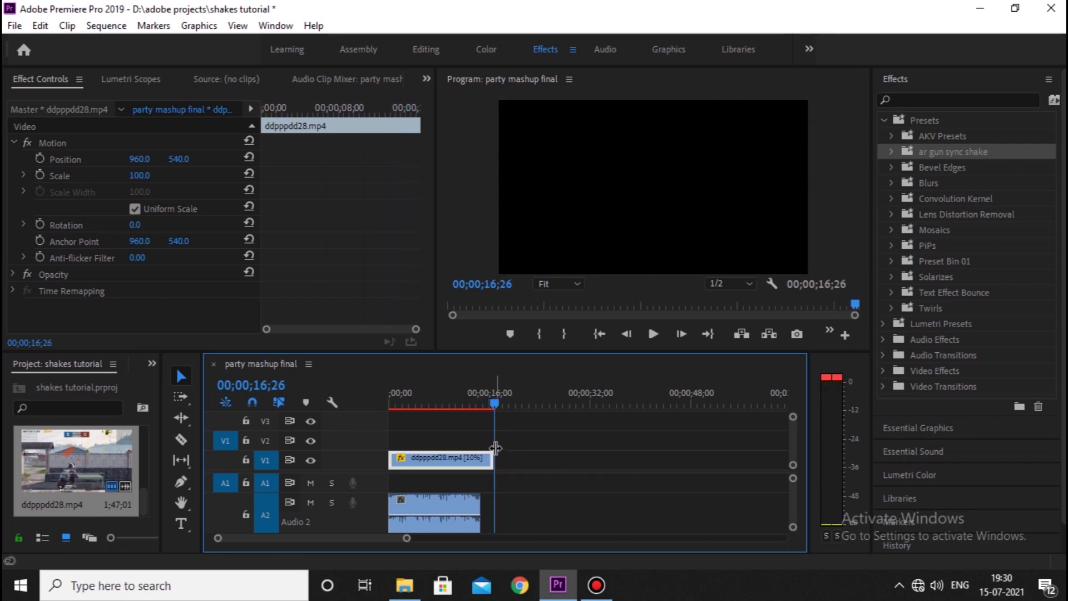
pyautogui.press('Return')
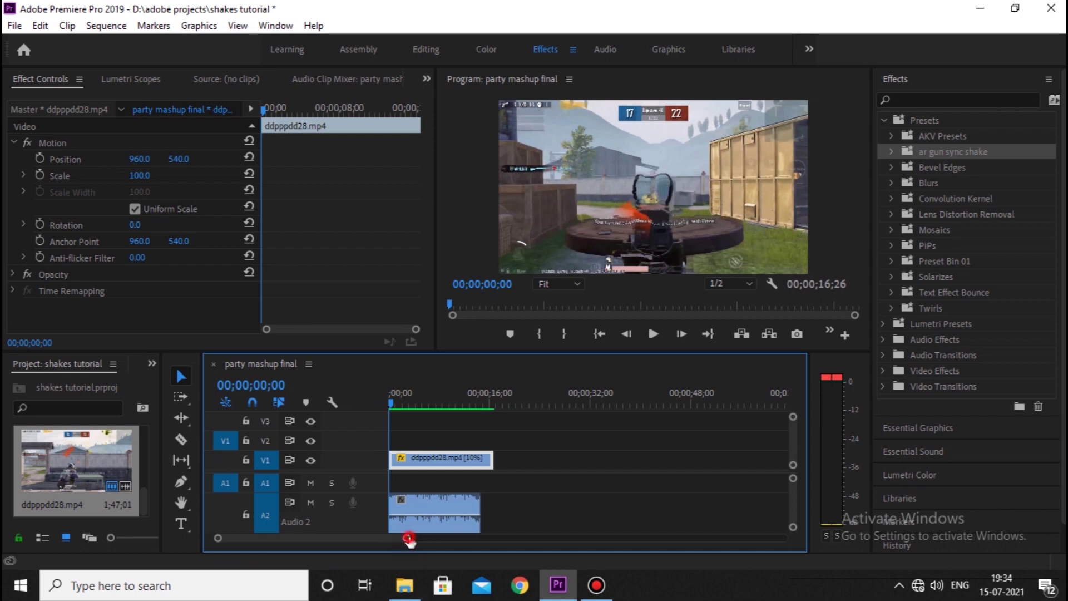
# Step: Zoom the timeline in on the short clip and resize the audio tracks to show the waveform
pyautogui.moveTo(405, 544); pyautogui.dragTo(327, 543)
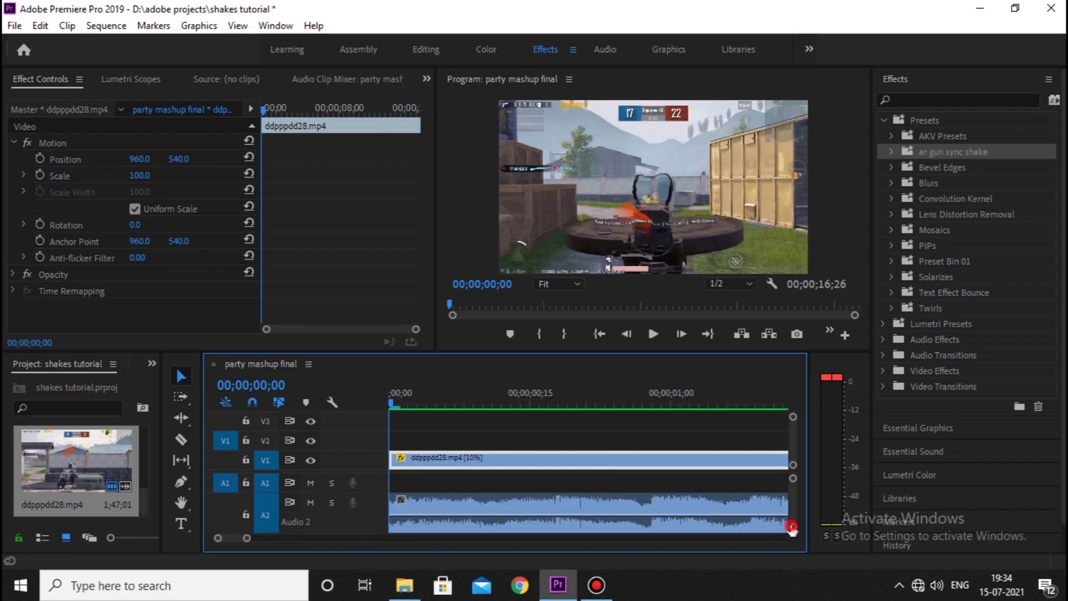
pyautogui.moveTo(792, 529); pyautogui.dragTo(791, 519)
pyautogui.moveTo(374, 489); pyautogui.dragTo(384, 516)
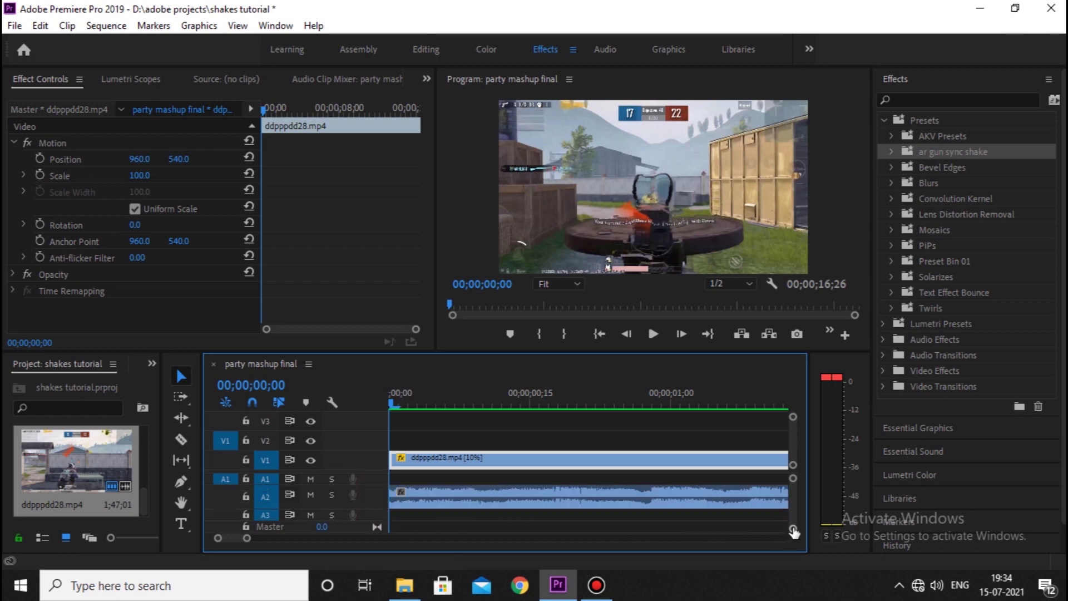
pyautogui.moveTo(794, 530); pyautogui.dragTo(793, 529)
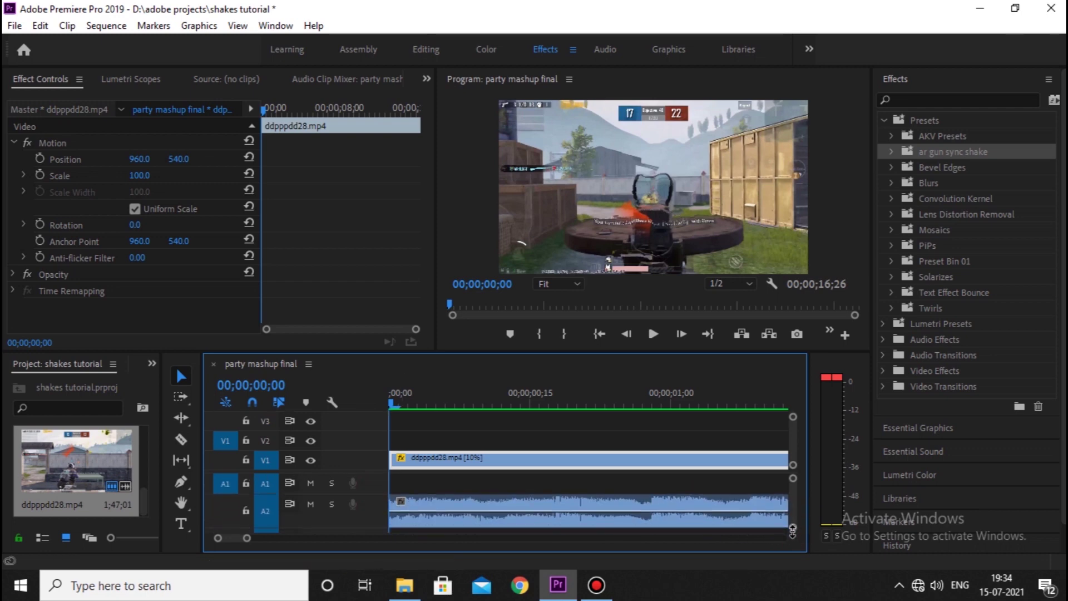
pyautogui.scroll(-1, 382, 526)
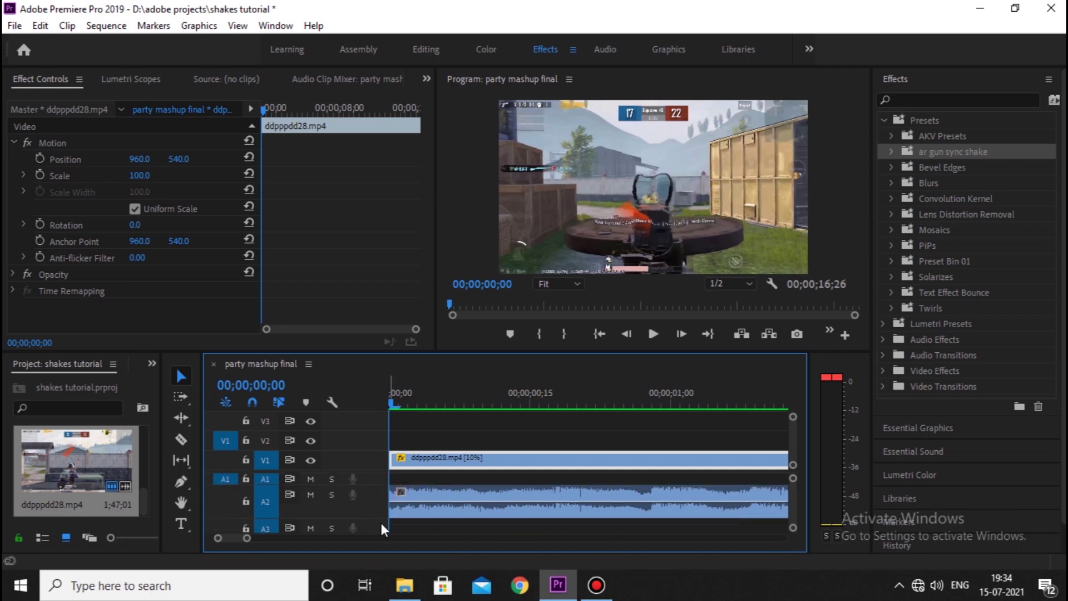
pyautogui.scroll(2, 401, 539)
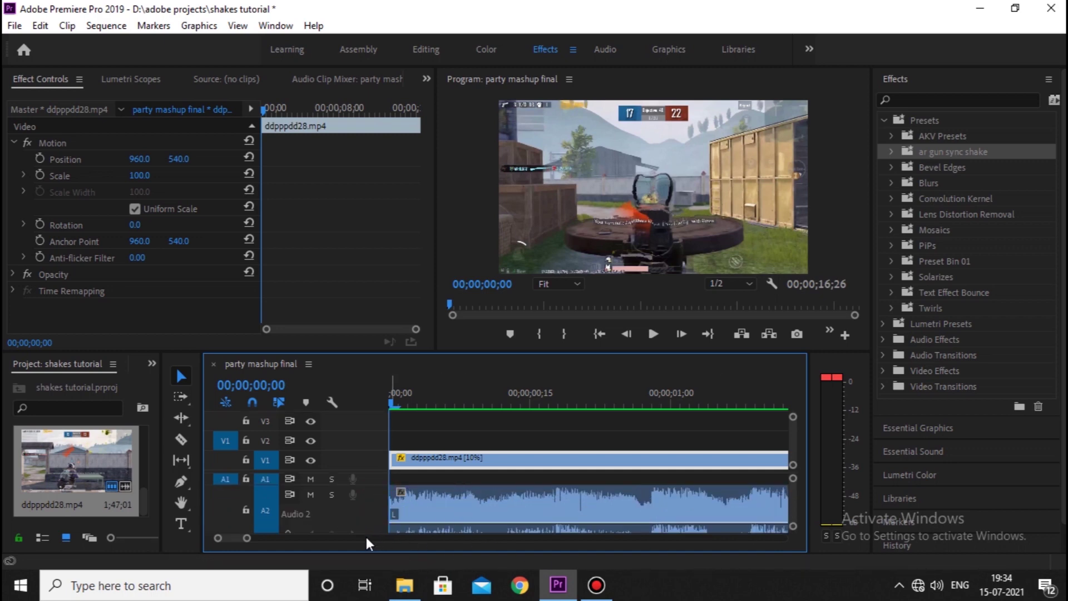
# Step: Play to find the beat, park the playhead on frame 17, and select the Razor tool
pyautogui.press('space')
pyautogui.press('space')
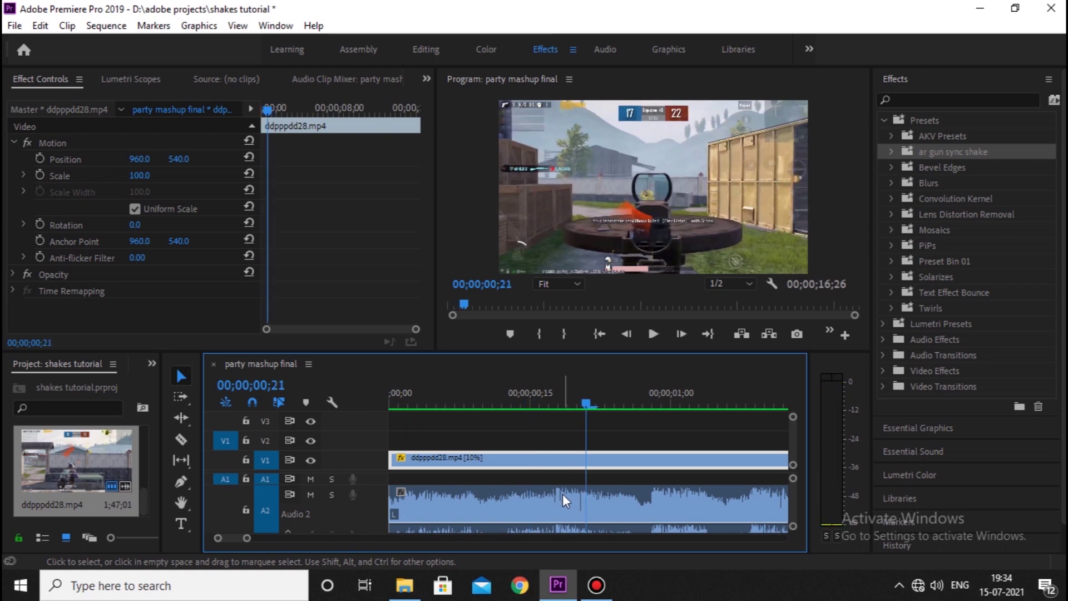
pyautogui.moveTo(552, 390); pyautogui.dragTo(540, 389)
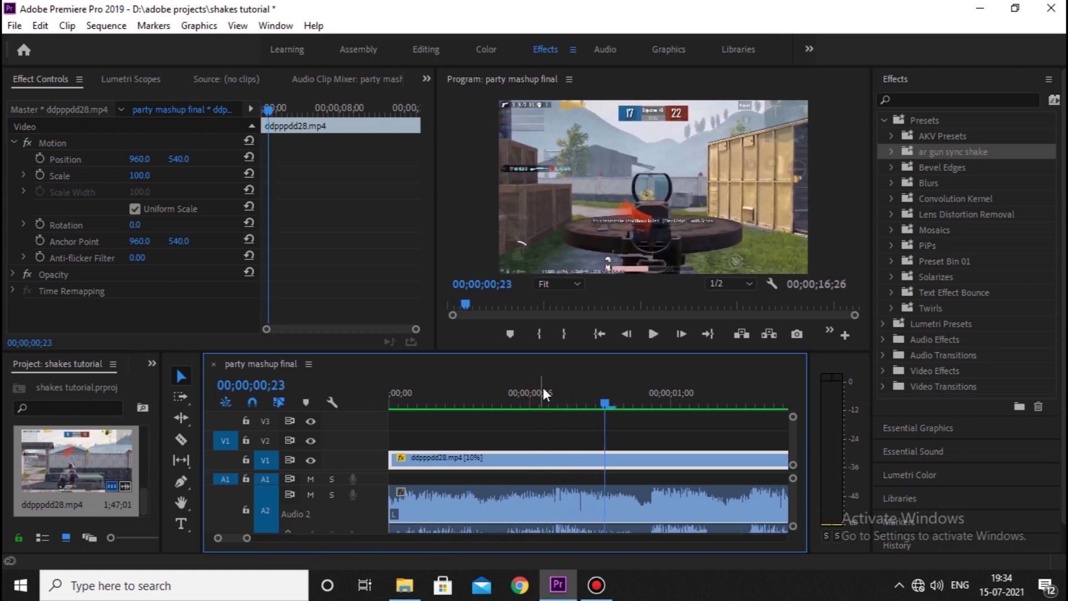
pyautogui.click(554, 383)
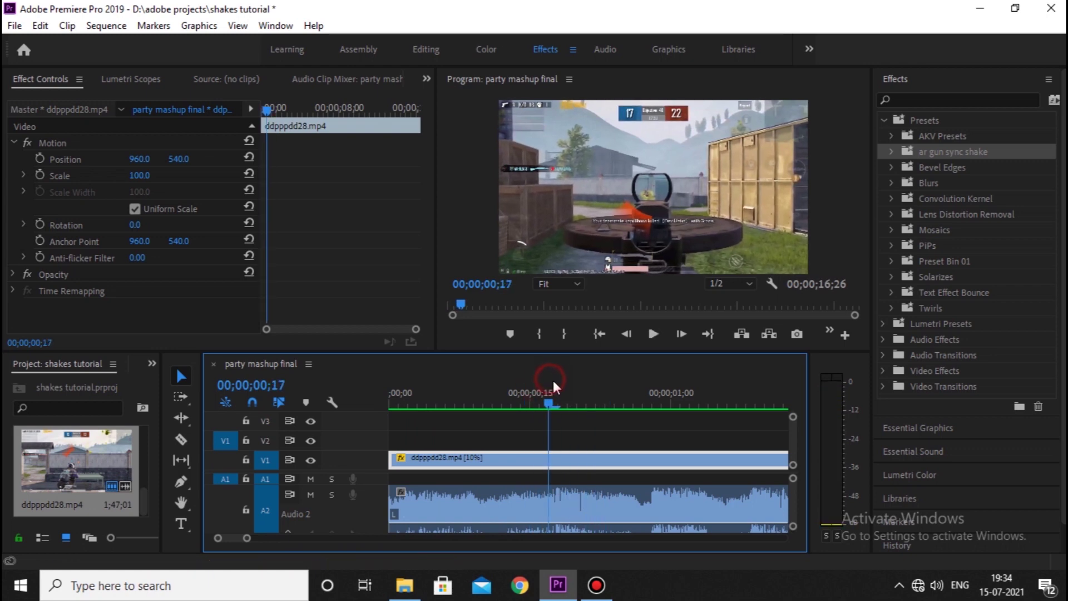
pyautogui.click(189, 439)
pyautogui.click(684, 332)
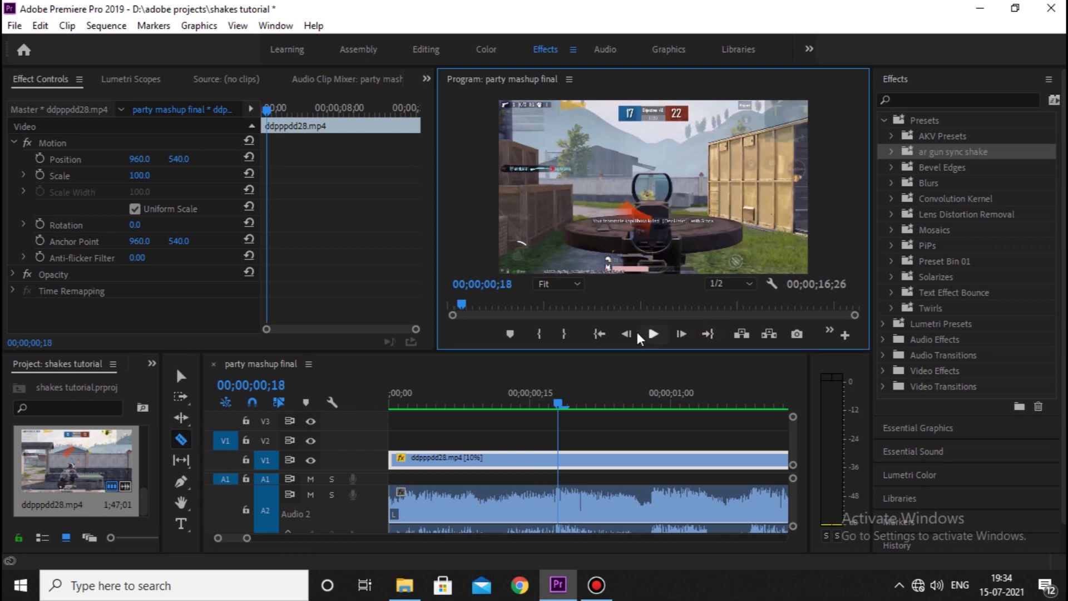
pyautogui.click(626, 333)
# Step: Cut the clip at frame 17, set the second piece to 200% speed, and render previews
pyautogui.click(549, 459)
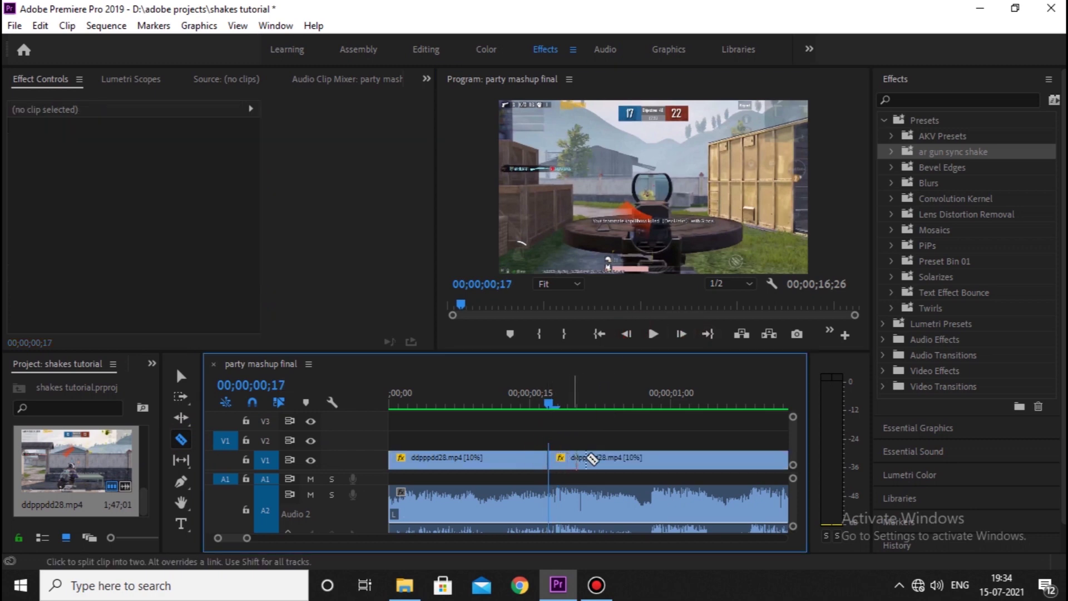
pyautogui.rightClick(613, 459)
pyautogui.click(635, 458)
pyautogui.write('200')
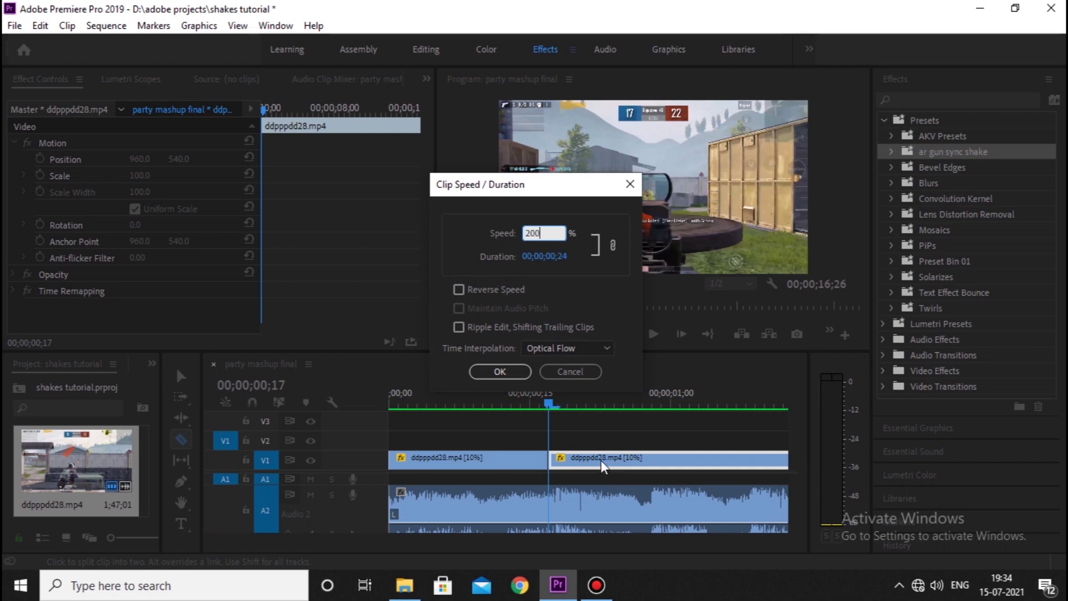
pyautogui.press('Return')
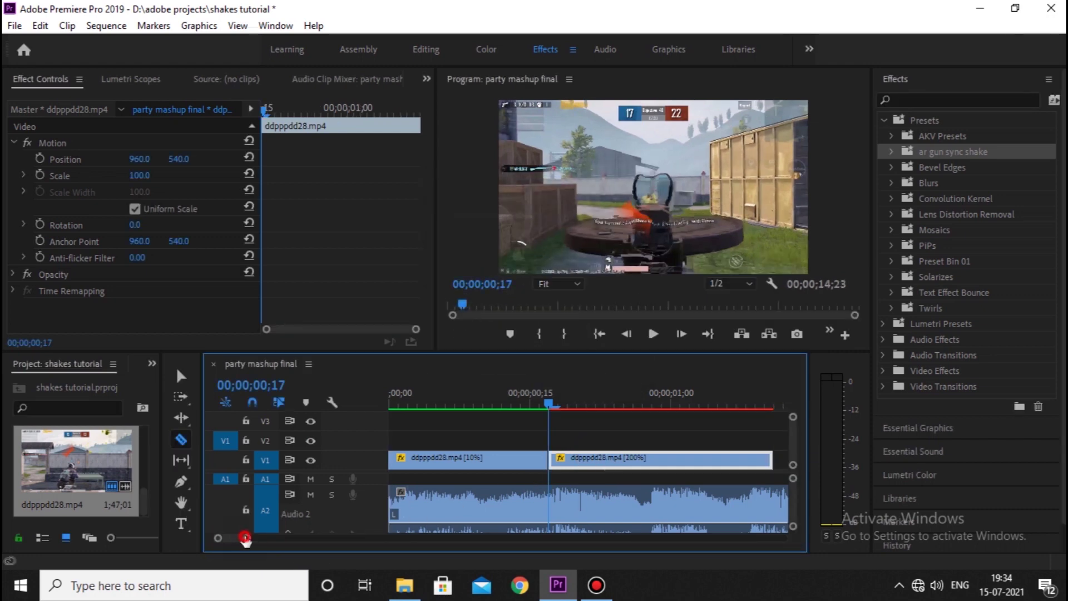
pyautogui.moveTo(244, 539); pyautogui.dragTo(278, 540)
pyautogui.press('Return')
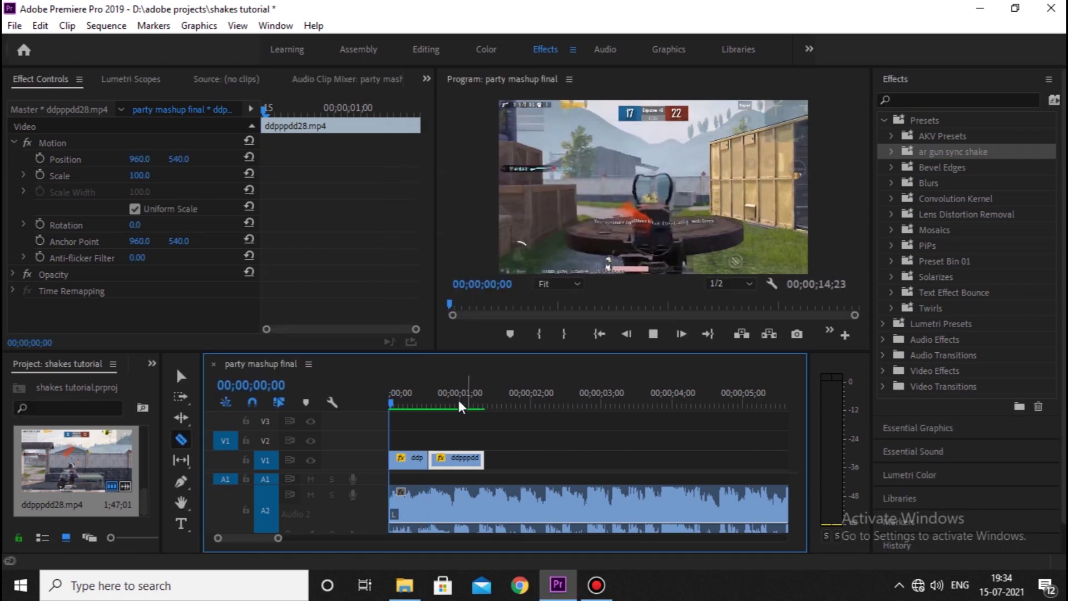
# Step: Cut the clip at frame 20 and set the following piece to 10% speed
pyautogui.click(436, 393)
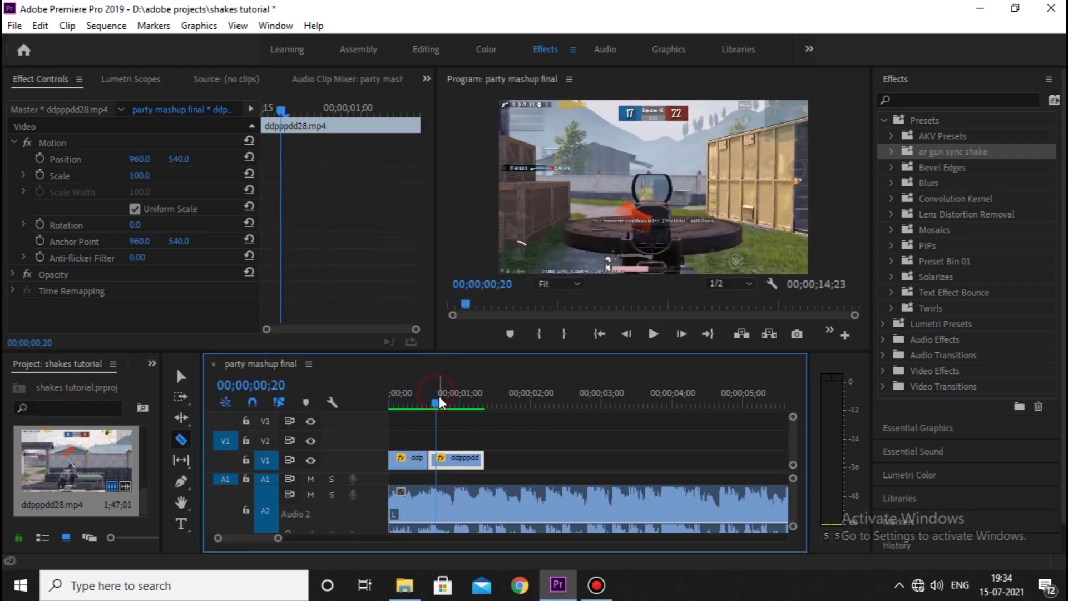
pyautogui.moveTo(439, 397); pyautogui.dragTo(432, 396)
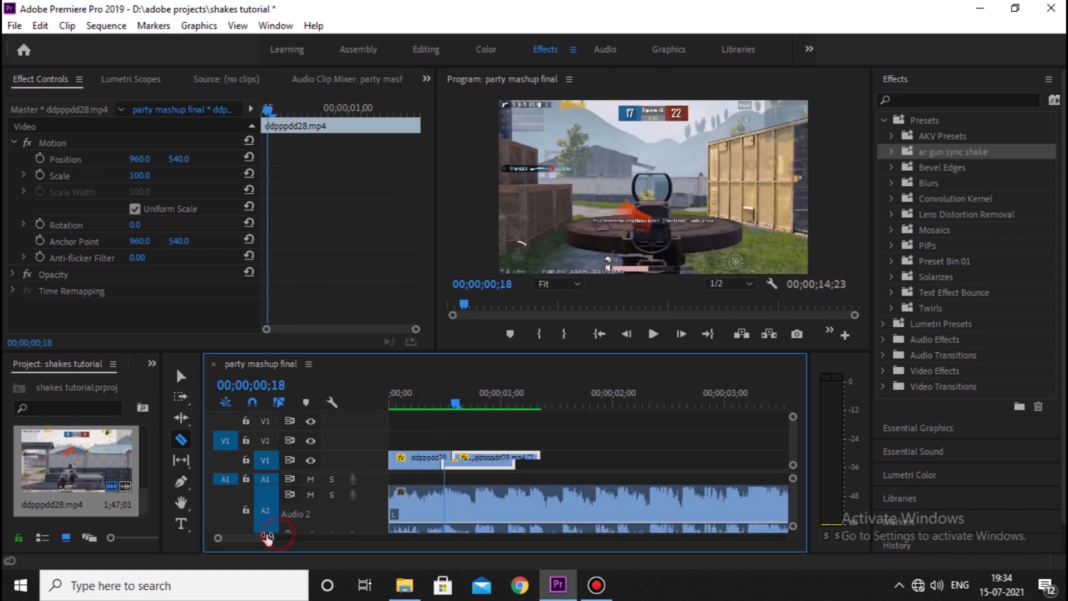
pyautogui.moveTo(279, 538); pyautogui.dragTo(235, 538)
pyautogui.click(563, 394)
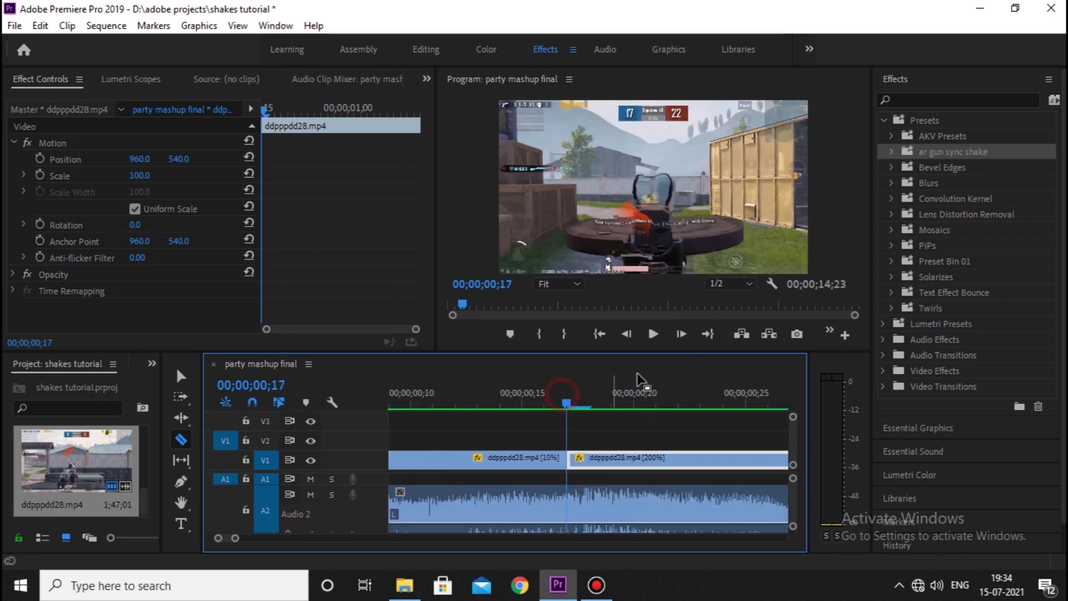
pyautogui.click(680, 334)
pyautogui.click(681, 334)
pyautogui.click(680, 334)
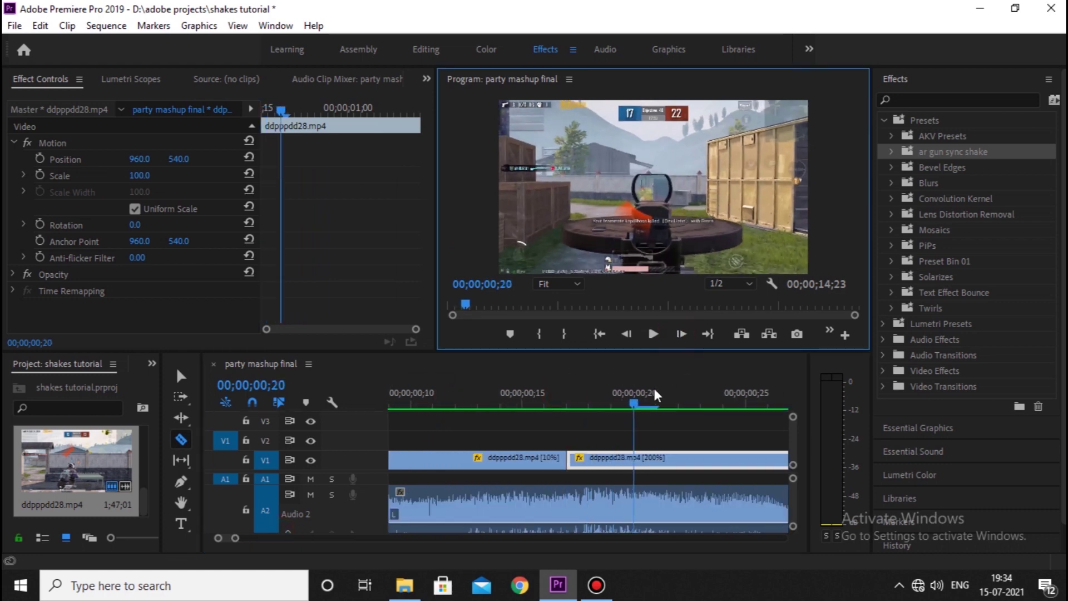
pyautogui.click(634, 461)
pyautogui.rightClick(647, 460)
pyautogui.click(672, 462)
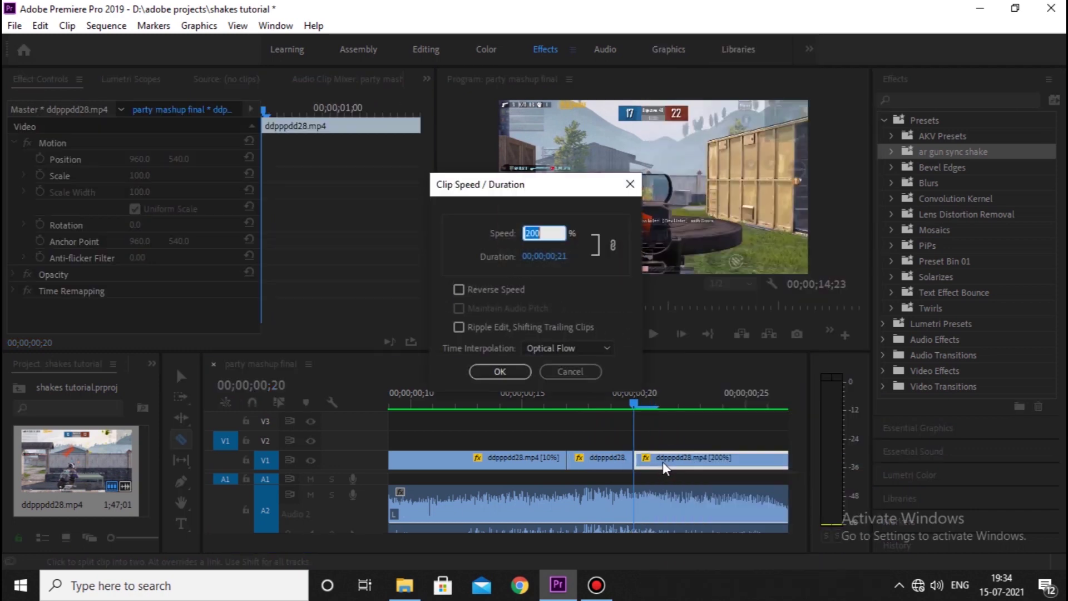
pyautogui.write('10')
pyautogui.press('Return')
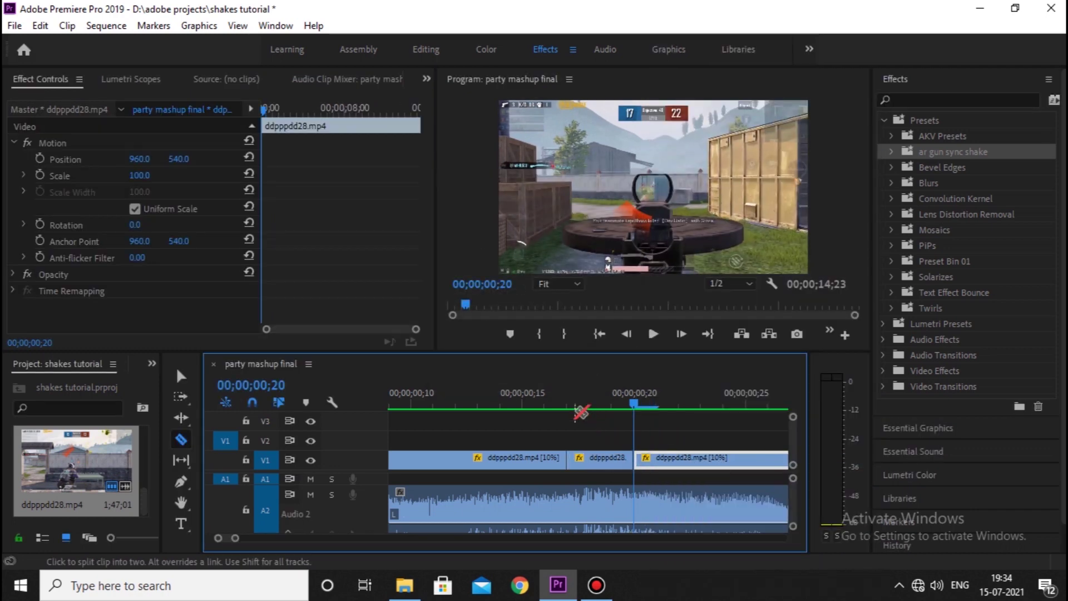
# Step: Replay the ramp, cut at frame 28, and set the next piece to 200% speed
pyautogui.click(555, 385)
pyautogui.click(557, 390)
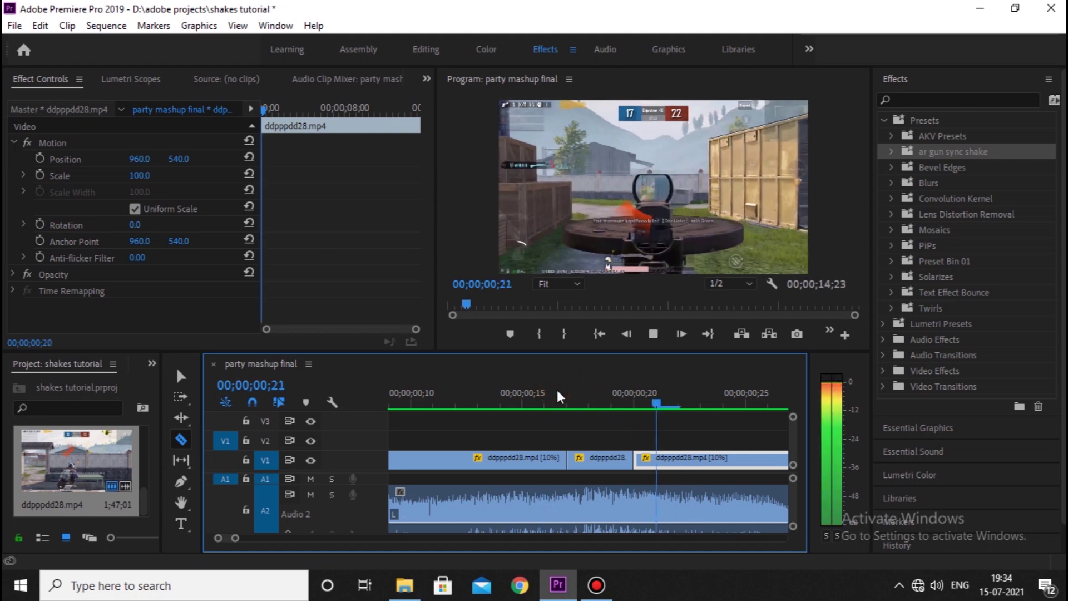
pyautogui.click(556, 390)
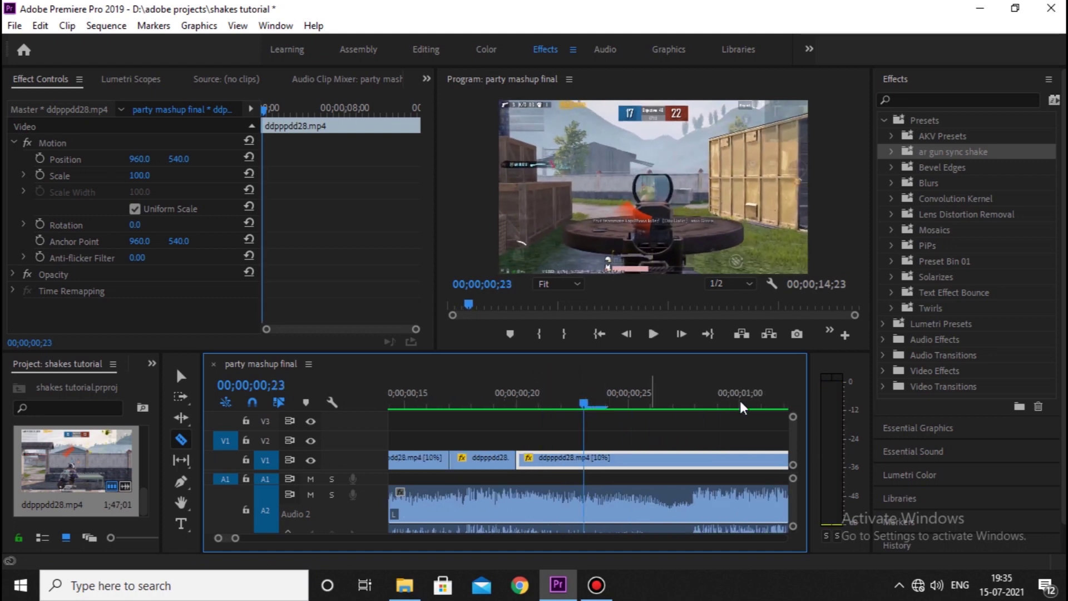
pyautogui.click(422, 393)
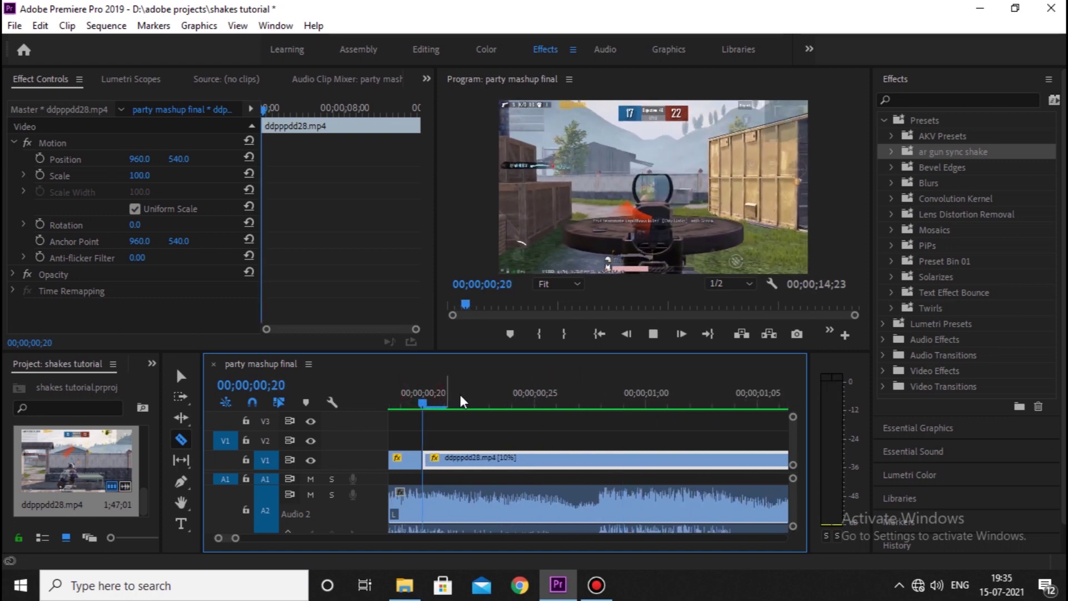
pyautogui.click(600, 395)
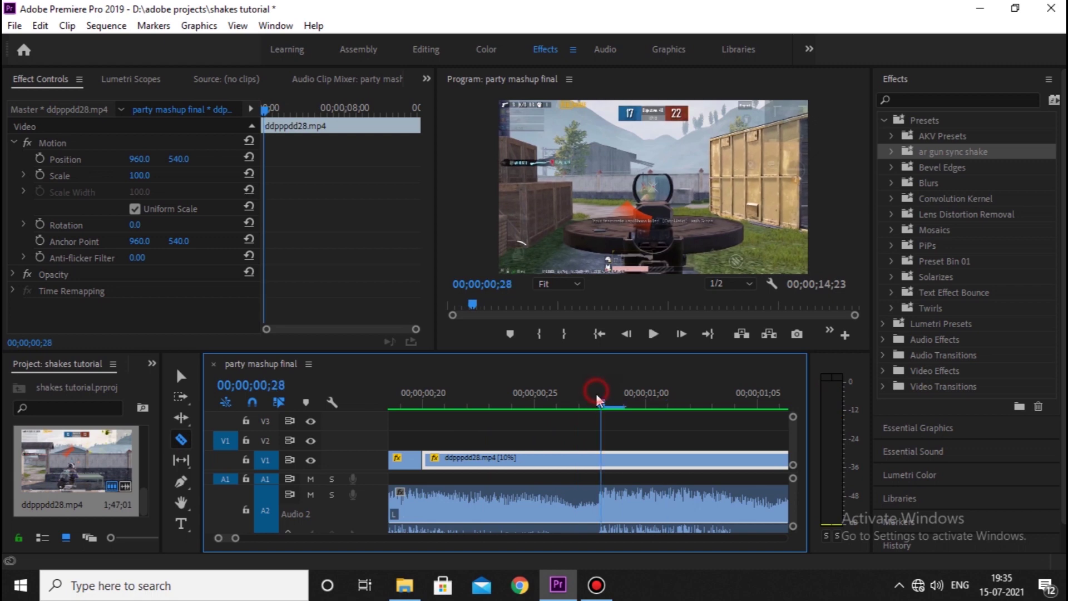
pyautogui.click(614, 477)
pyautogui.rightClick(612, 460)
pyautogui.click(645, 457)
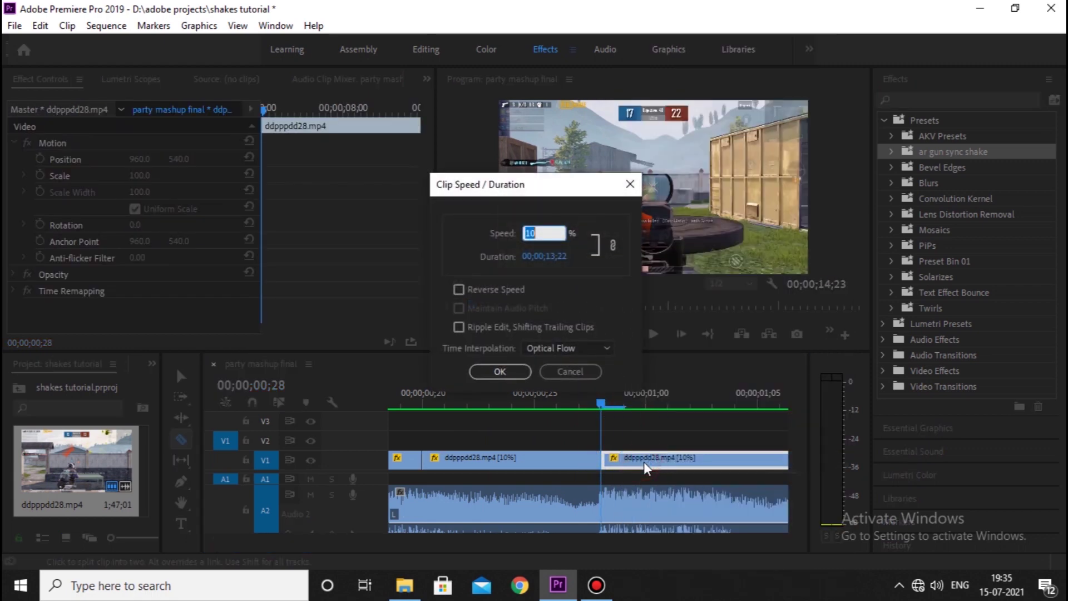
pyautogui.write('200')
pyautogui.press('Return')
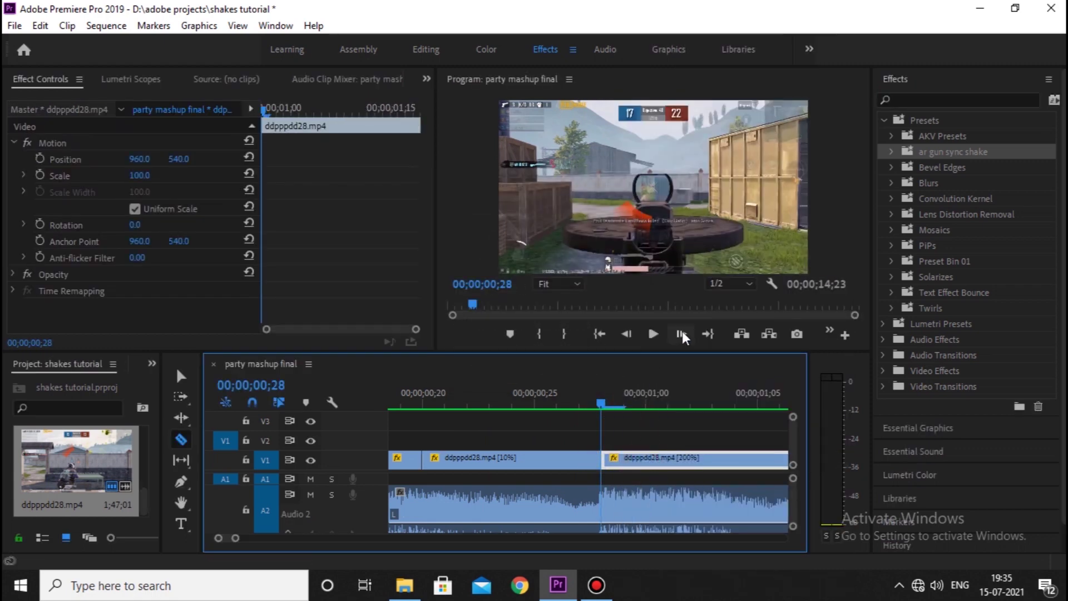
# Step: Cut at 00;00;01;01 and set the following piece back to 10% speed
pyautogui.click(682, 333)
pyautogui.click(683, 332)
pyautogui.click(686, 332)
pyautogui.click(690, 450)
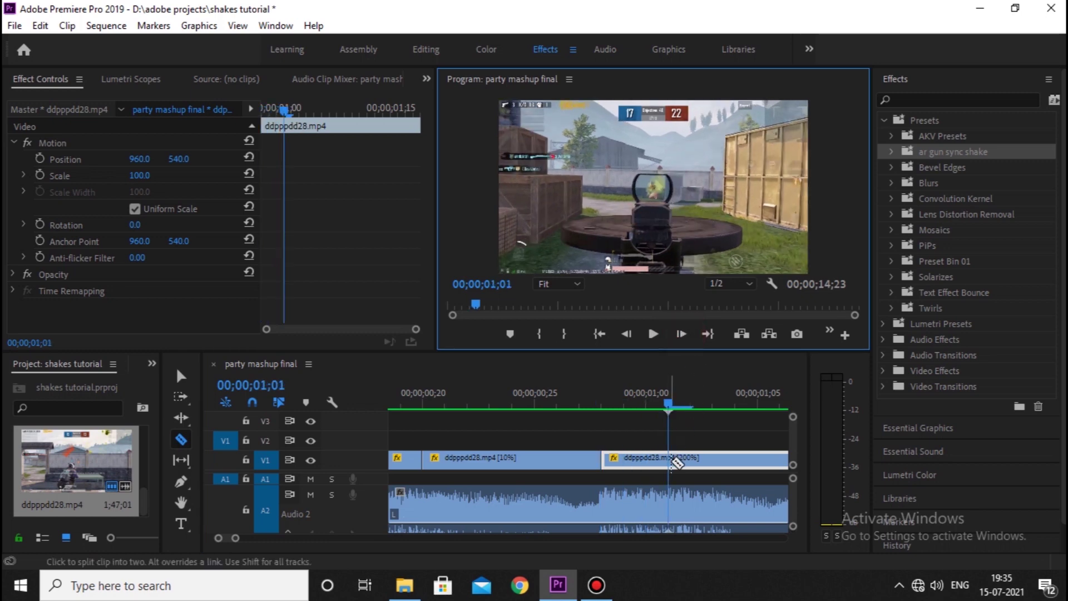
pyautogui.rightClick(675, 459)
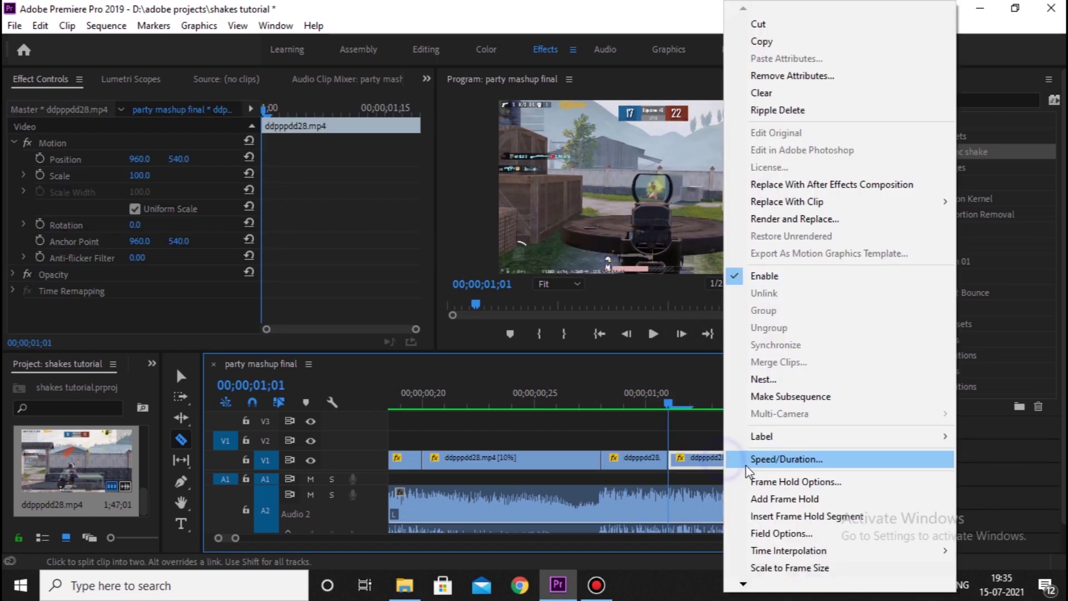
pyautogui.click(745, 460)
pyautogui.write('10')
pyautogui.press('Return')
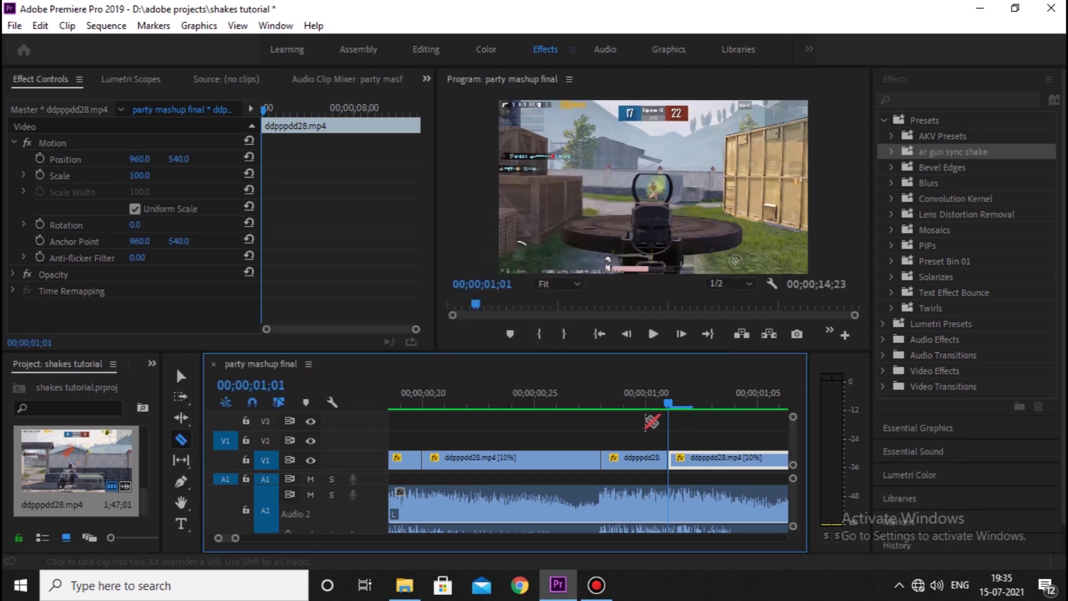
pyautogui.click(594, 396)
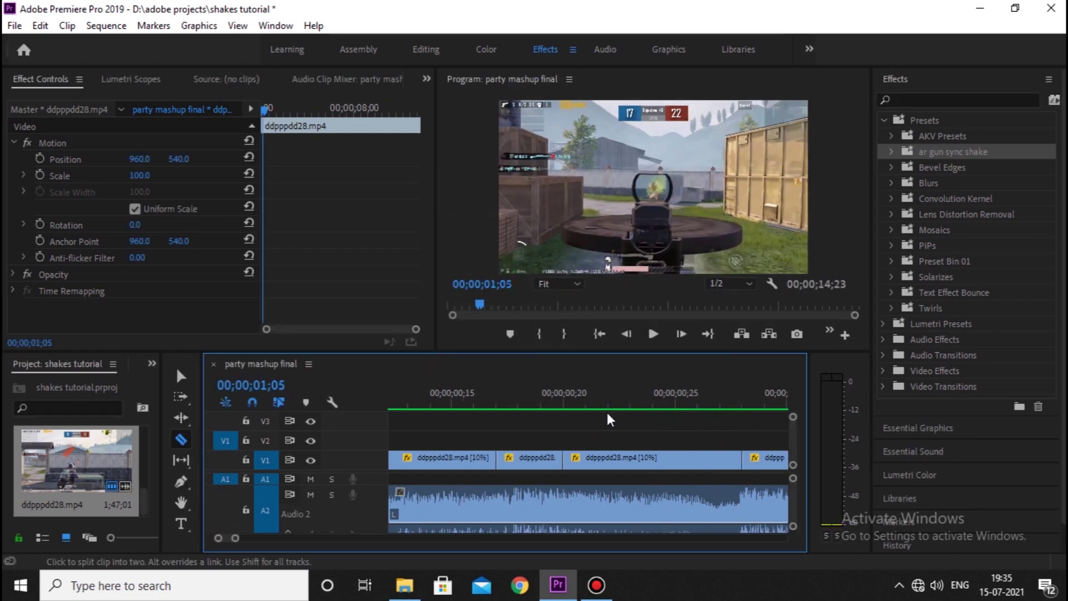
# Step: Cut the clip on the beat at 00;00;01;08 and set that piece to 200% speed
pyautogui.moveTo(595, 398)
pyautogui.mouseDown()
pyautogui.moveTo(453, 384)
pyautogui.moveTo(530, 393)
pyautogui.mouseUp()
pyautogui.press('=')
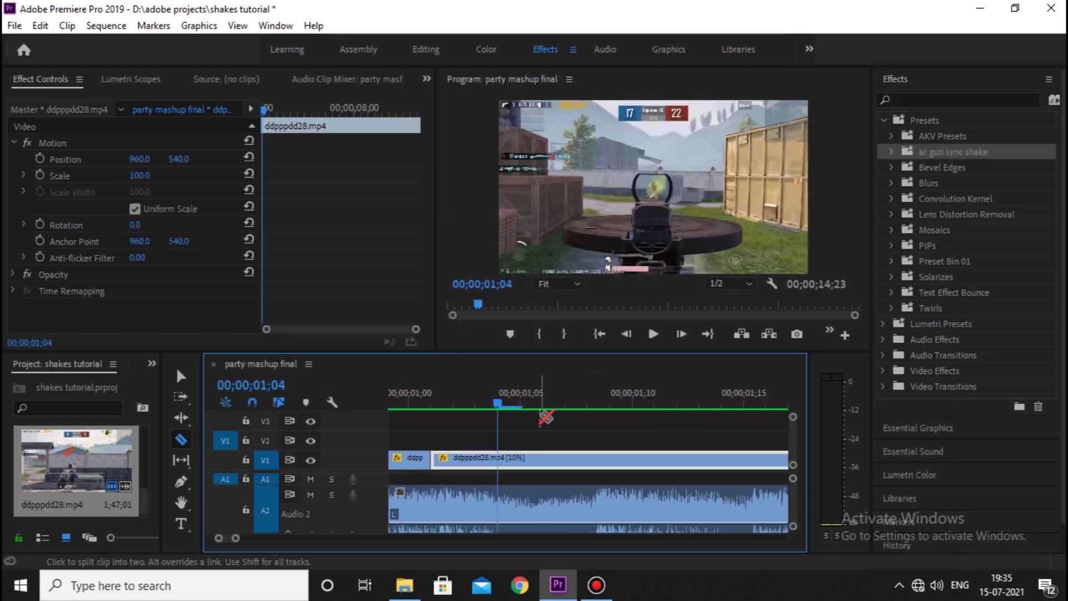
pyautogui.press('space')
pyautogui.click(593, 396)
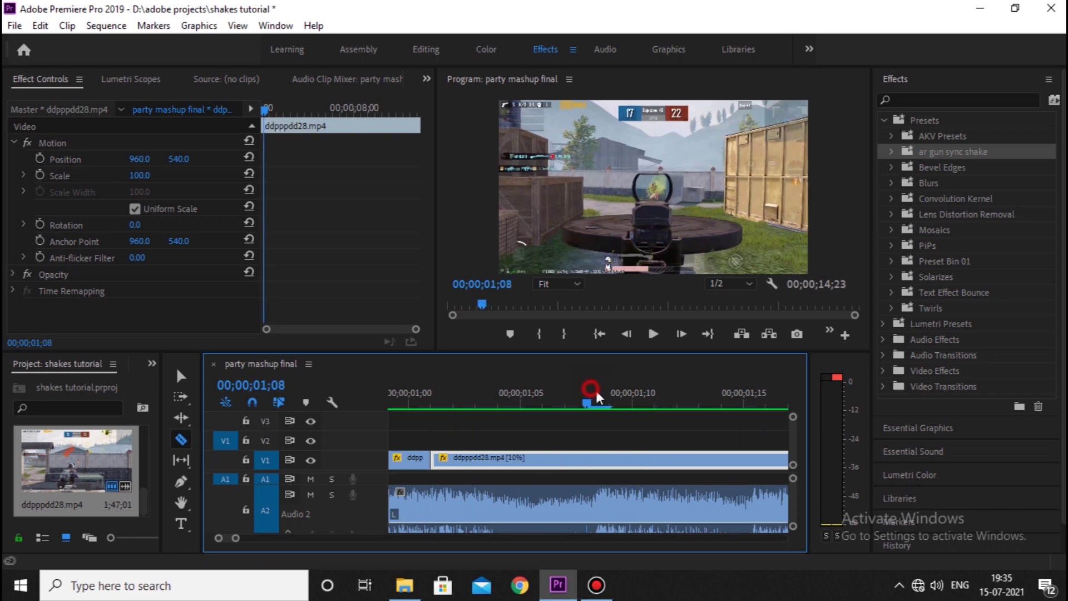
pyautogui.click(599, 457)
pyautogui.rightClick(599, 457)
pyautogui.write('2')
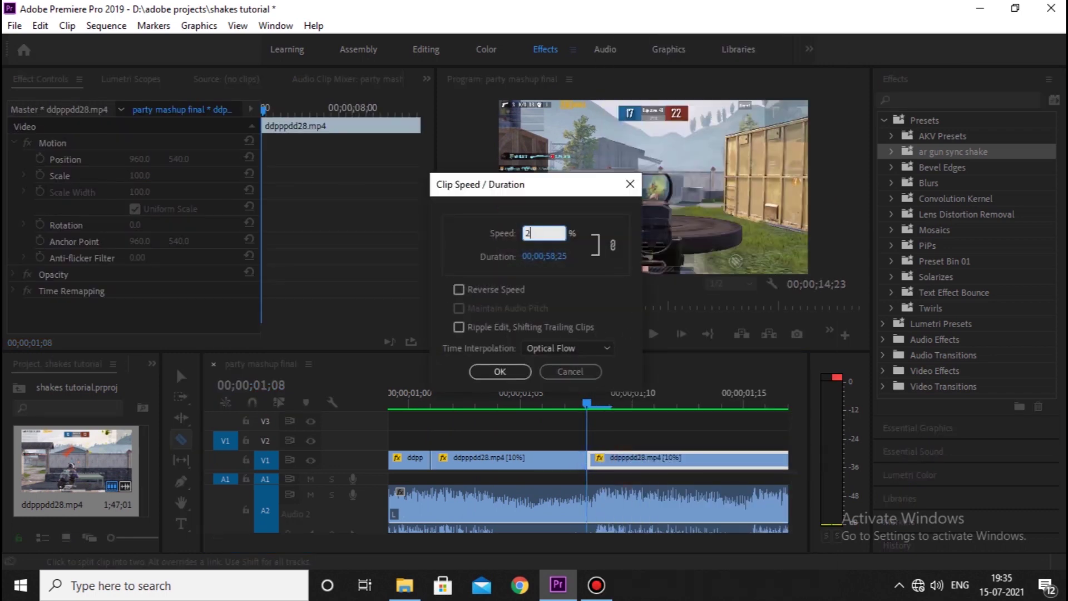
pyautogui.write('00')
pyautogui.press('Return')
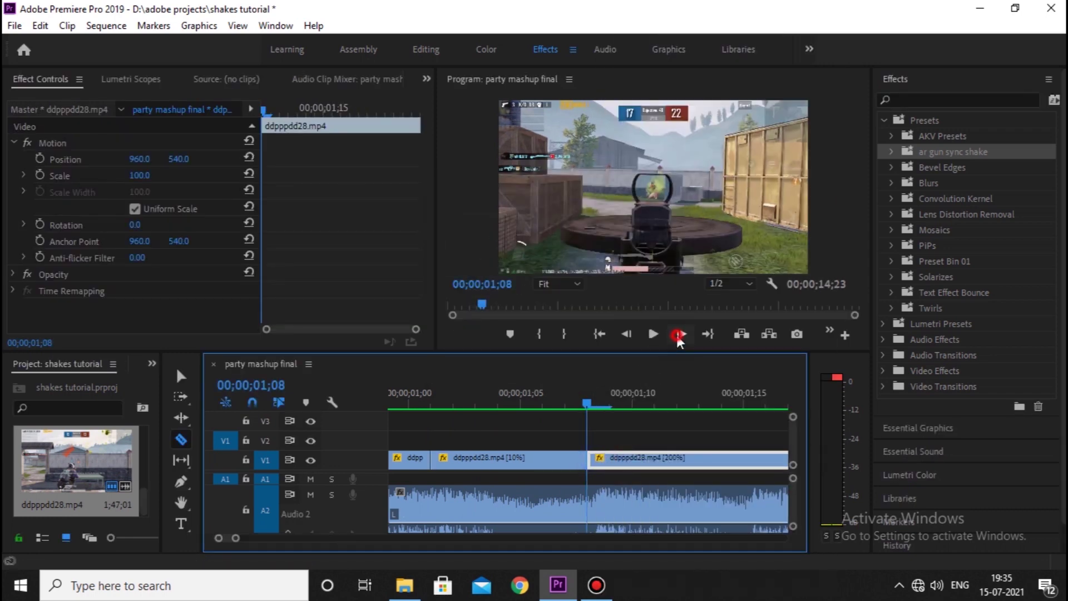
# Step: Cut three frames later and set the new piece to 10% speed
pyautogui.click(677, 335)
pyautogui.click(677, 335)
pyautogui.click(677, 335)
pyautogui.click(655, 459)
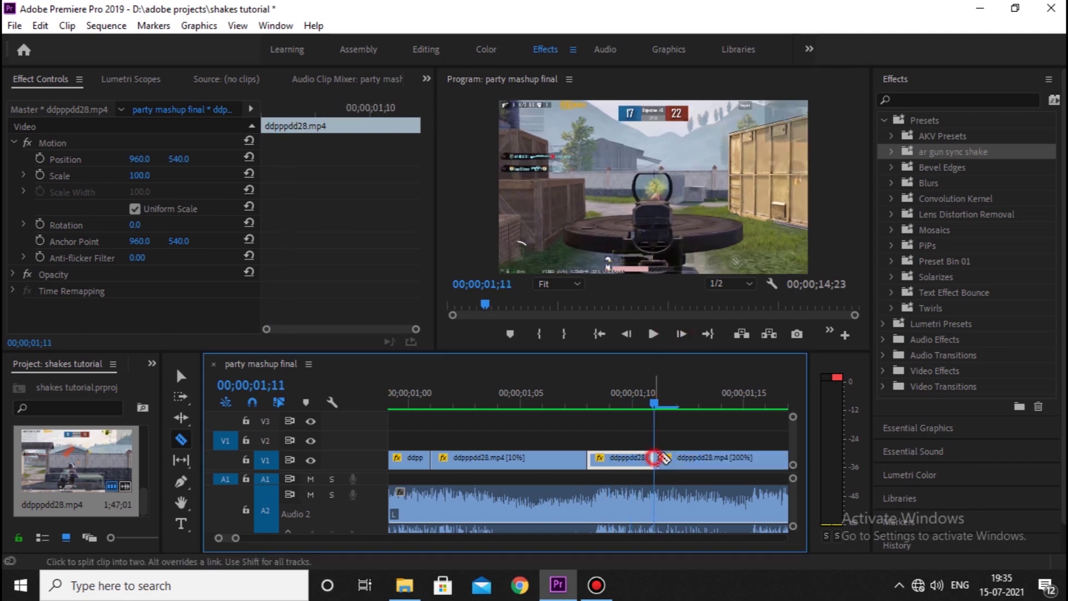
pyautogui.rightClick(672, 460)
pyautogui.click(703, 460)
pyautogui.write('10')
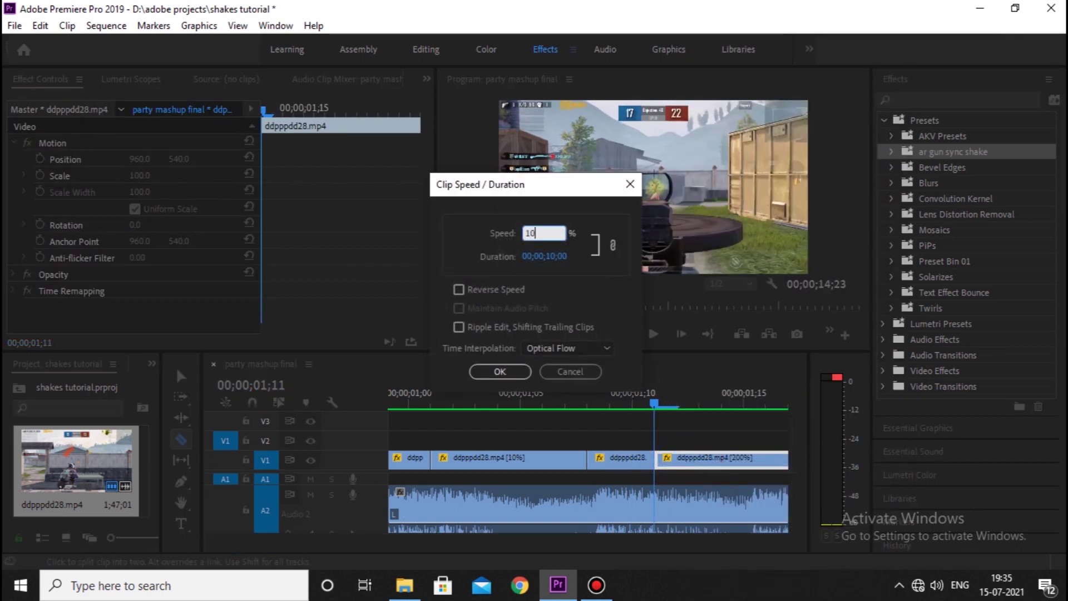
pyautogui.press('Return')
pyautogui.press('space')
# Step: Play to the next beat, cut there, and set the new piece to 200% speed
pyautogui.click(520, 388)
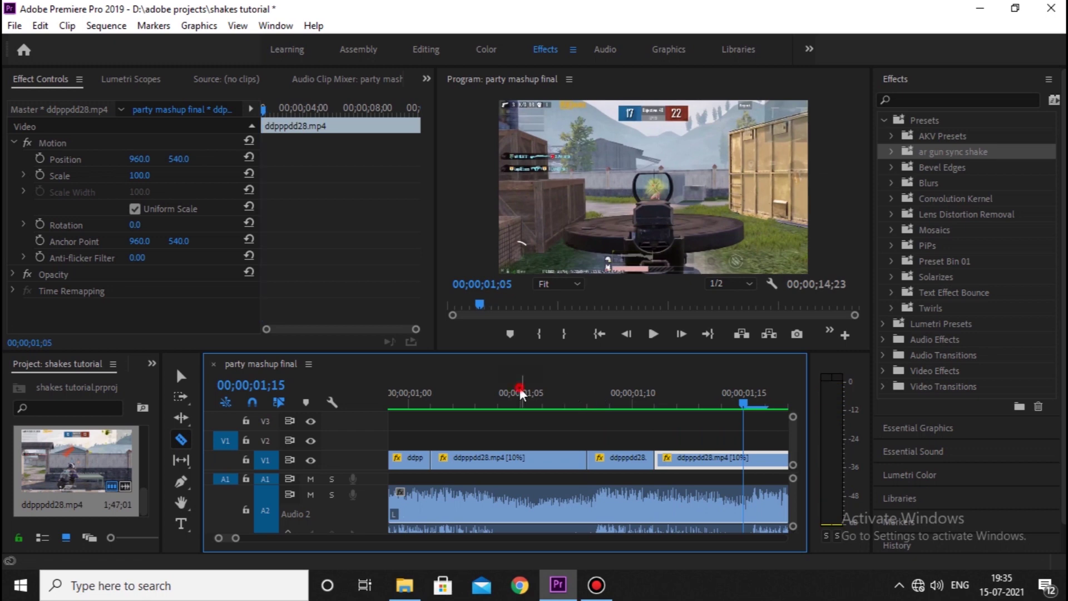
pyautogui.press('space')
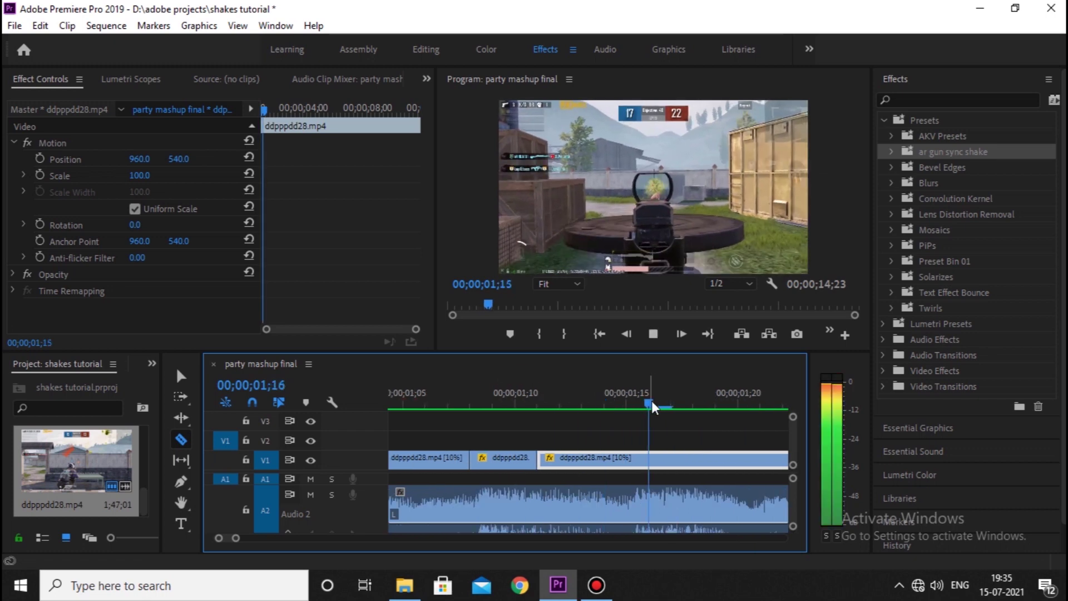
pyautogui.press('space')
pyautogui.click(629, 459)
pyautogui.hotkey('ctrl', 'r')
pyautogui.write('2')
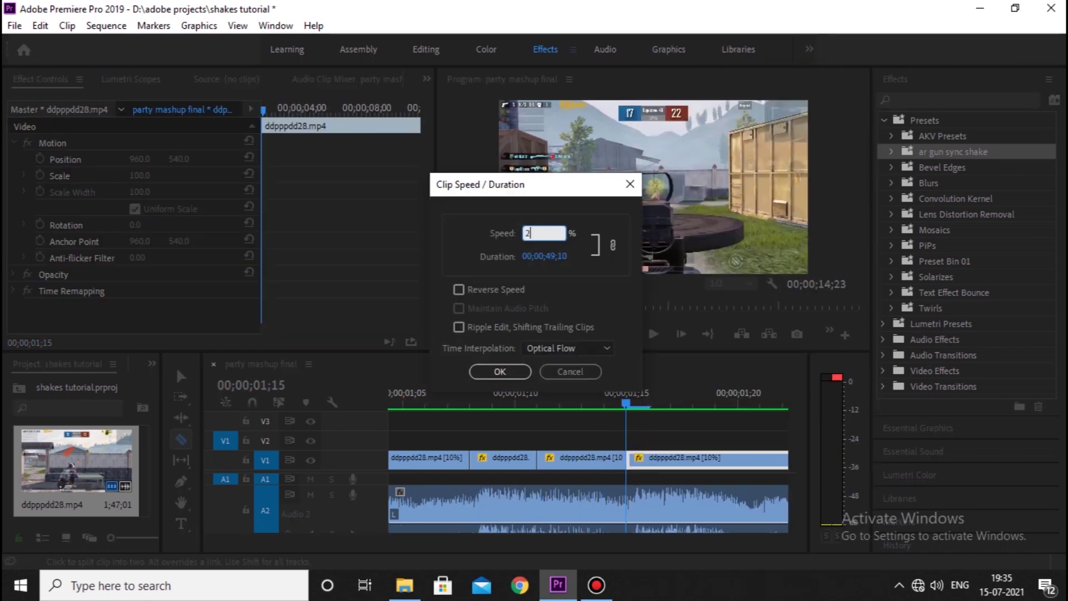
pyautogui.press('Return')
# Step: Cut two more beats, alternating the pieces' speeds and ending on a 200% piece
pyautogui.click(681, 334)
pyautogui.click(626, 456)
pyautogui.hotkey('ctrl', 'r')
pyautogui.press('Return')
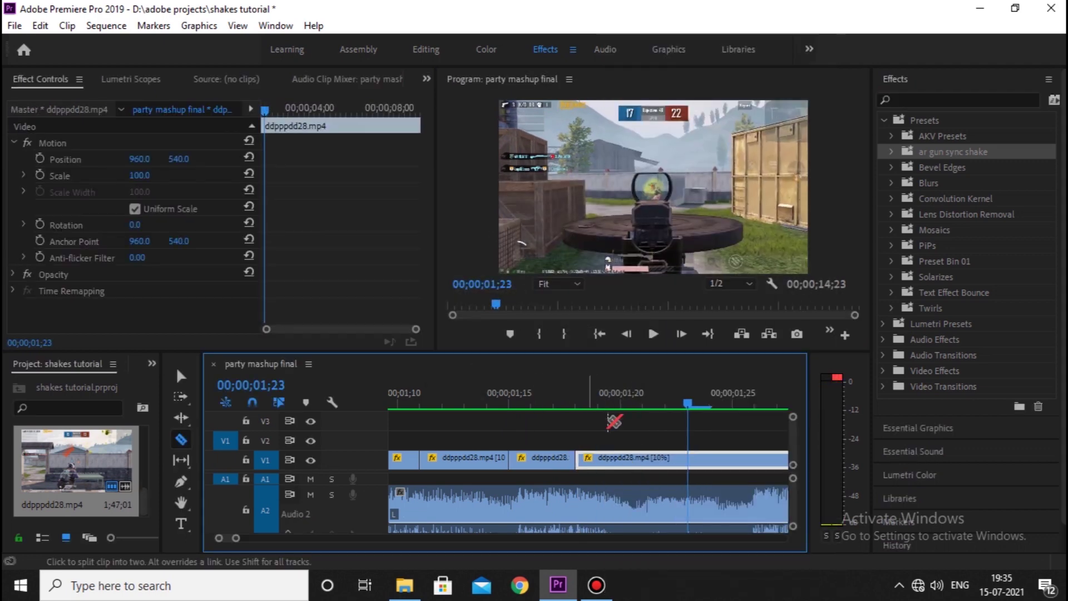
pyautogui.press('Right')
pyautogui.press('Right')
pyautogui.press('Right')
pyautogui.click(568, 458)
pyautogui.rightClick(573, 458)
pyautogui.click(554, 455)
pyautogui.press('Return')
pyautogui.press('Right')
pyautogui.press('Right')
pyautogui.press('Right')
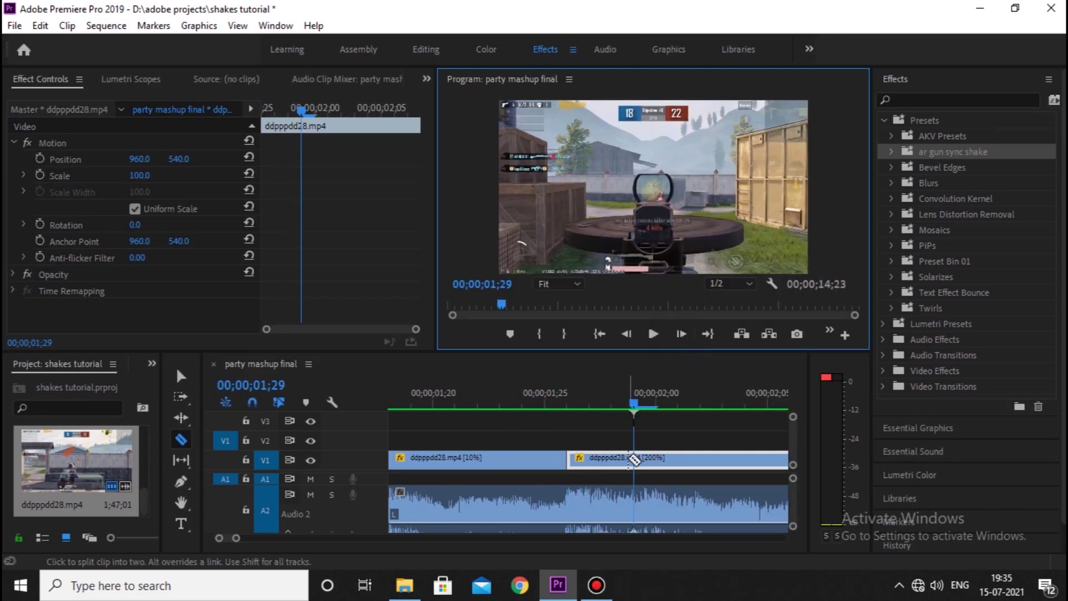
# Step: Cut at 02;00 and set the following piece to 10% speed
pyautogui.click(635, 459)
pyautogui.hotkey('ctrl', 'r')
pyautogui.write('10')
pyautogui.press('Return')
pyautogui.press('Right')
pyautogui.press('Right')
pyautogui.press('Right')
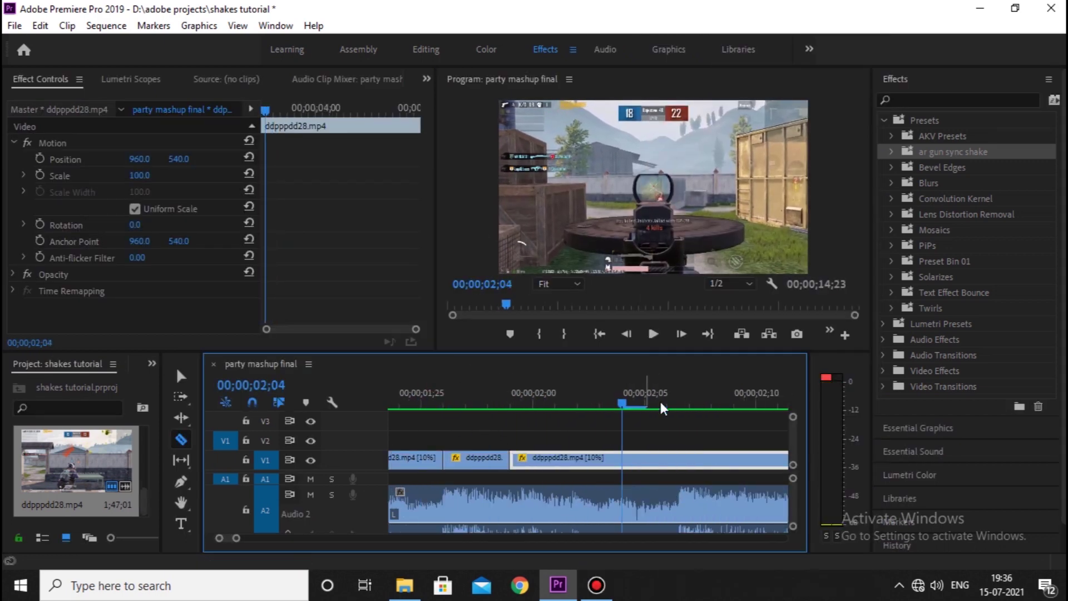
# Step: Cut at 02;04 for a 200% piece, then cut again for a final 10% piece
pyautogui.click(622, 457)
pyautogui.hotkey('ctrl', 'r')
pyautogui.write('200')
pyautogui.press('Return')
pyautogui.press('Right')
pyautogui.press('Right')
pyautogui.press('Right')
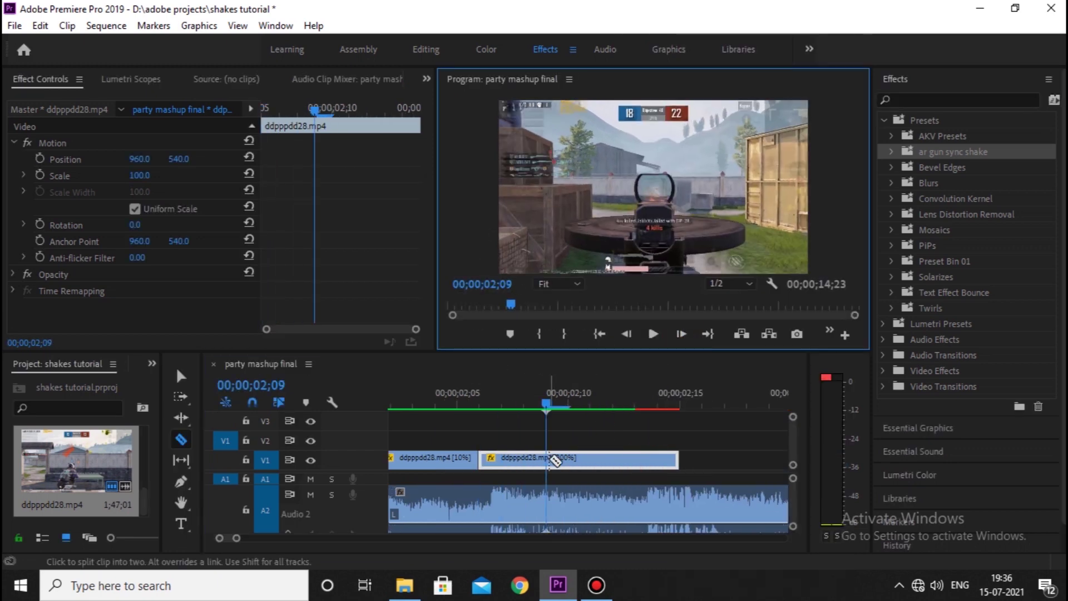
pyautogui.click(555, 460)
pyautogui.hotkey('ctrl', 'r')
pyautogui.write('10')
pyautogui.press('Return')
pyautogui.press('space')
# Step: Trim the speed-ramped gameplay clip's end back to around 00;00;04;03
pyautogui.press('v')
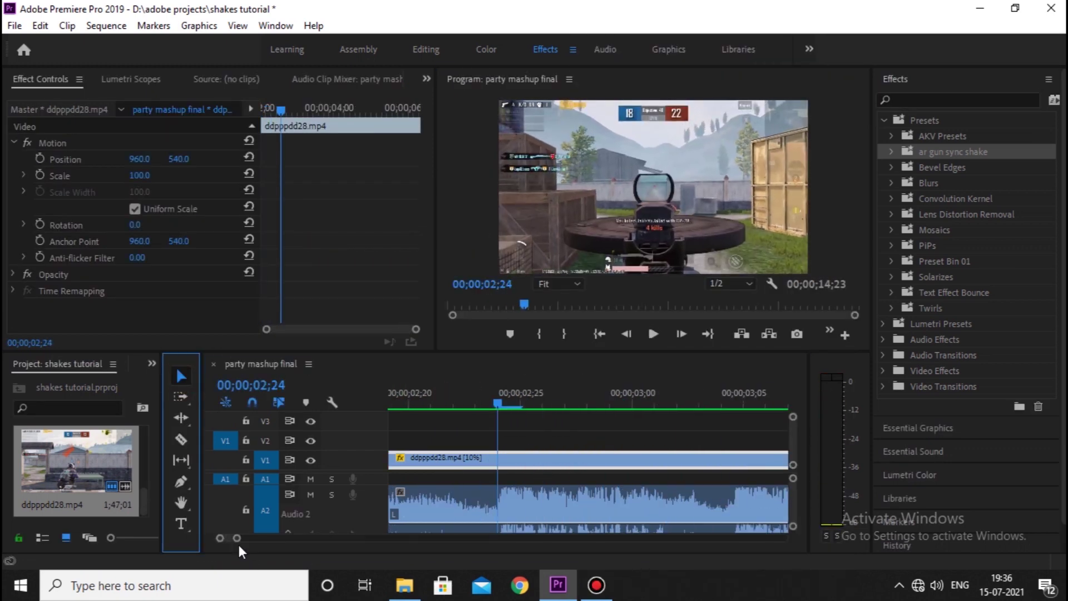
pyautogui.moveTo(237, 538); pyautogui.dragTo(323, 538)
pyautogui.moveTo(503, 399); pyautogui.dragTo(476, 400)
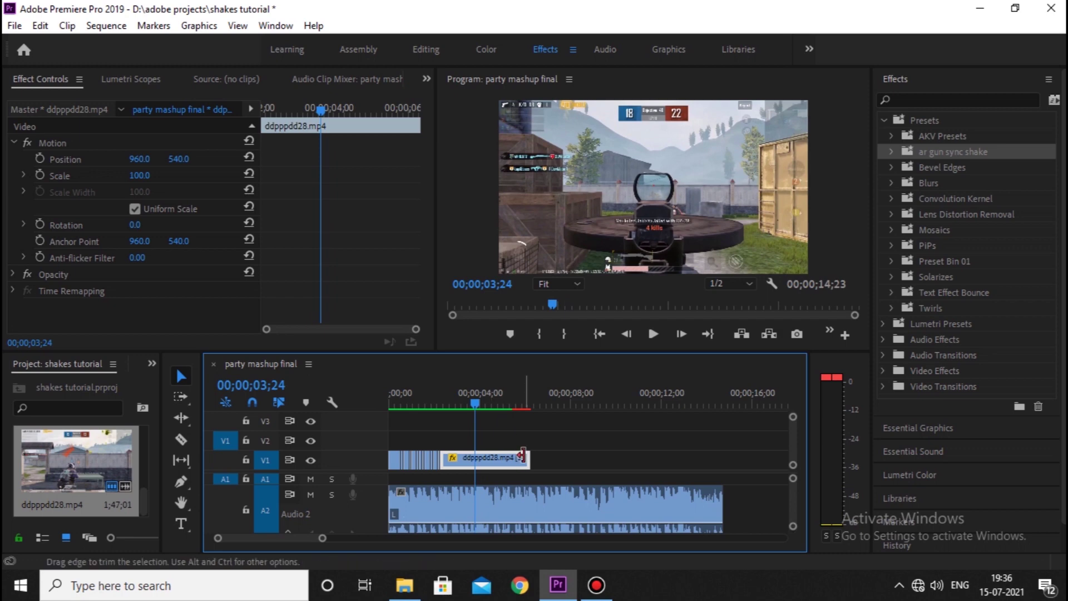
pyautogui.moveTo(522, 457); pyautogui.dragTo(473, 457)
# Step: Play the sequence from the start to review the speed ramps
pyautogui.press('Home')
pyautogui.press('space')
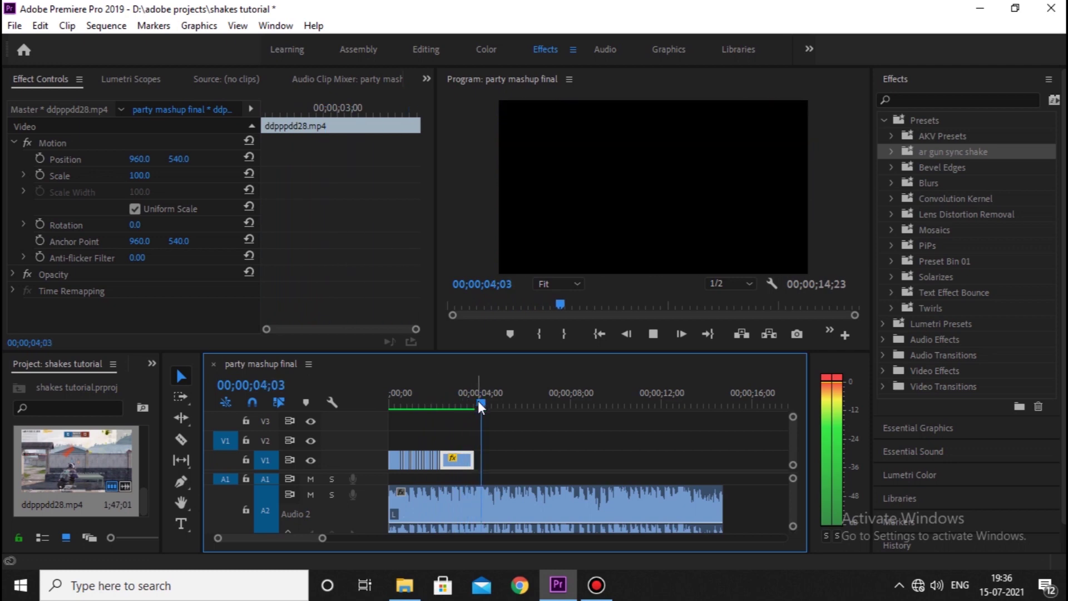
pyautogui.press('Home')
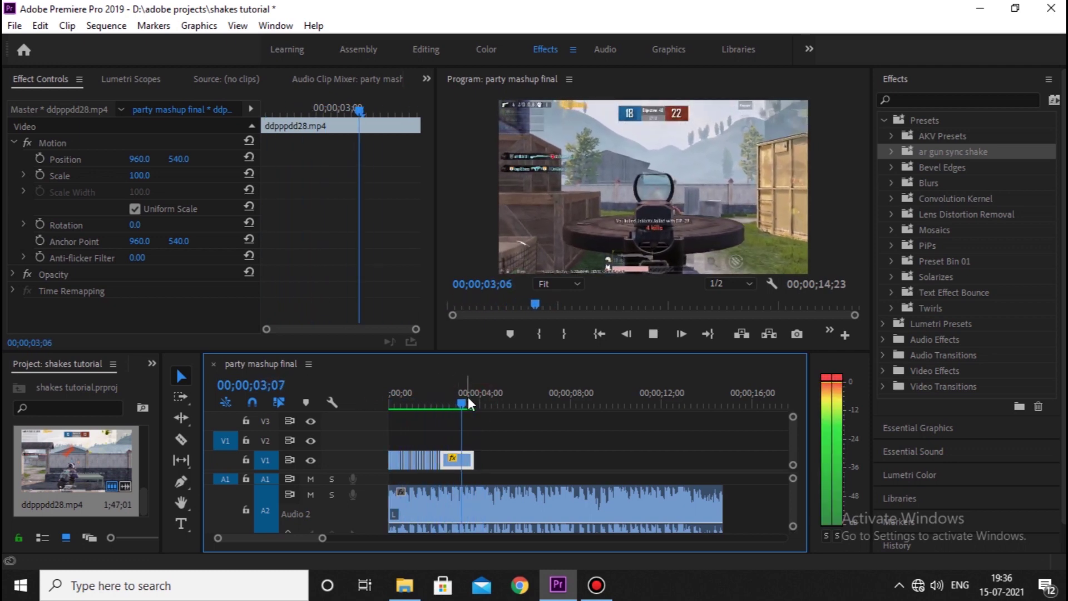
pyautogui.press('space')
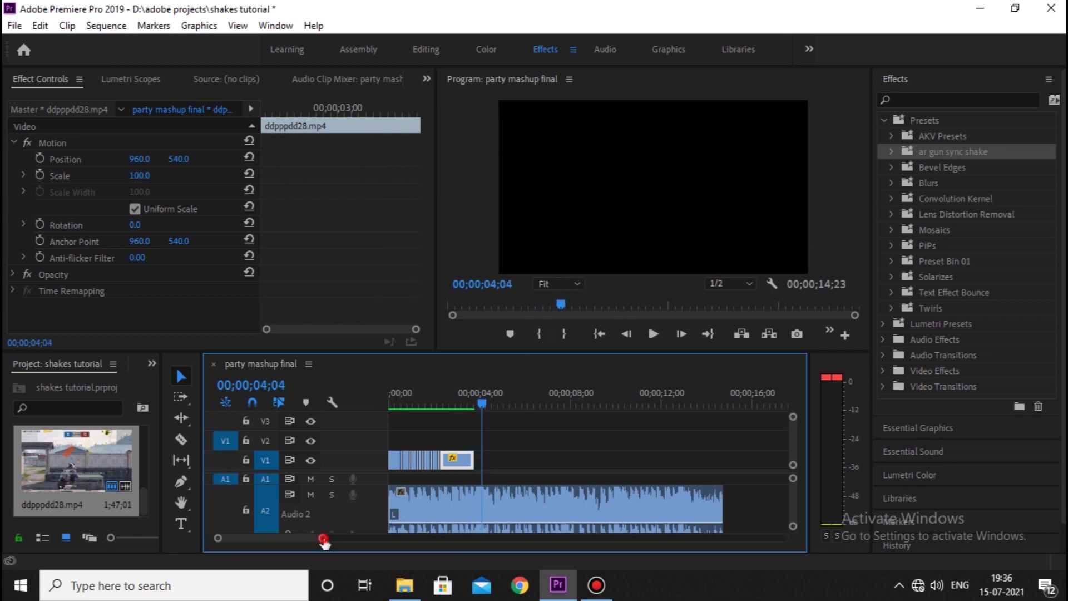
pyautogui.moveTo(324, 540); pyautogui.dragTo(376, 539)
pyautogui.click(394, 392)
pyautogui.press('space')
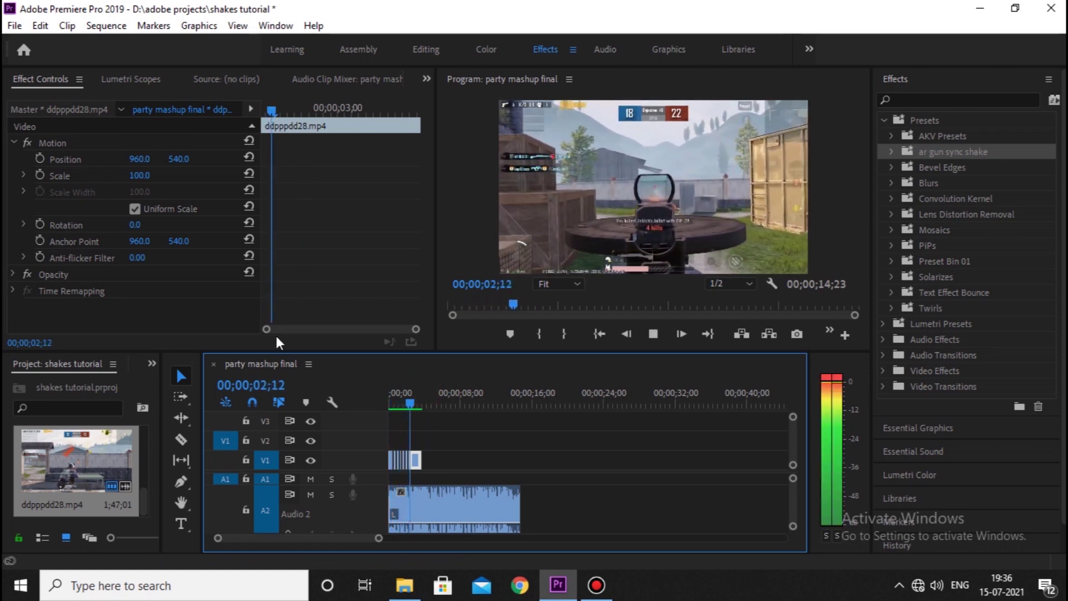
pyautogui.press('space')
# Step: Create a 1920×1080 adjustment layer and place it on V2 at the sequence start
pyautogui.rightClick(128, 387)
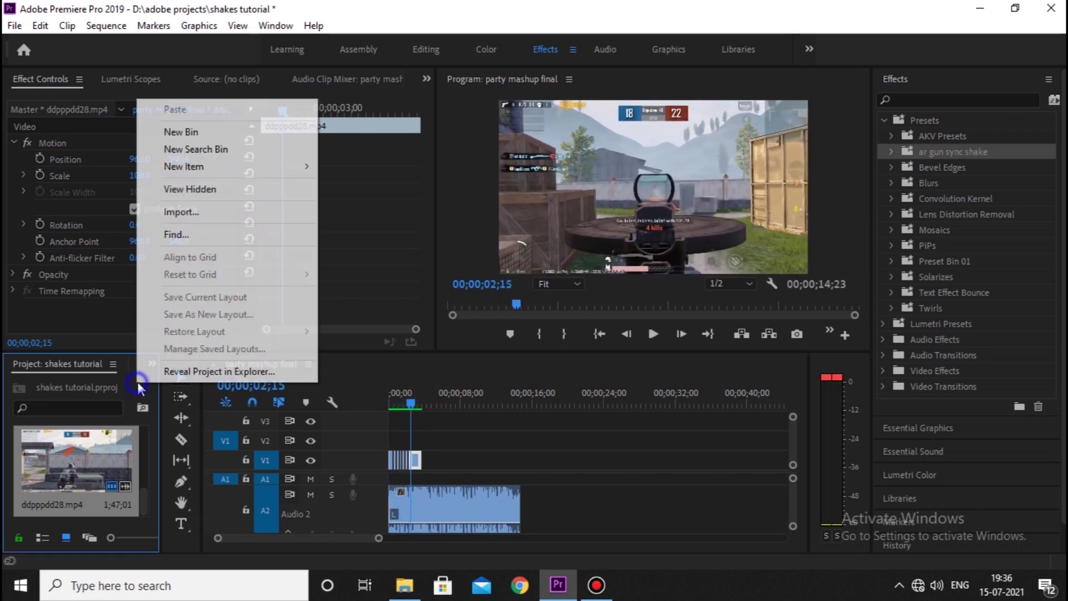
pyautogui.moveTo(214, 173)
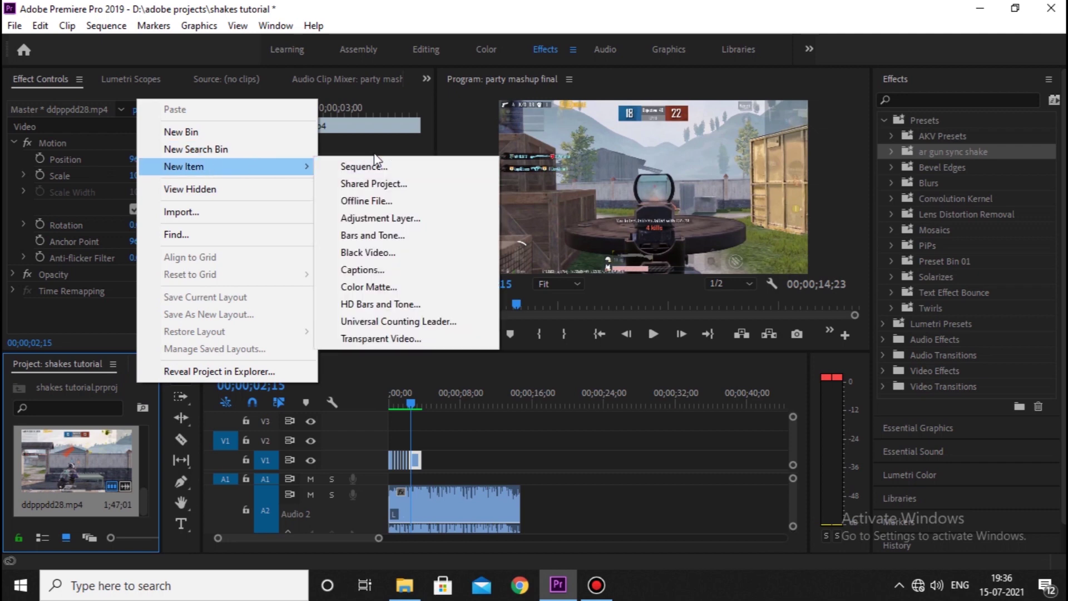
pyautogui.click(379, 219)
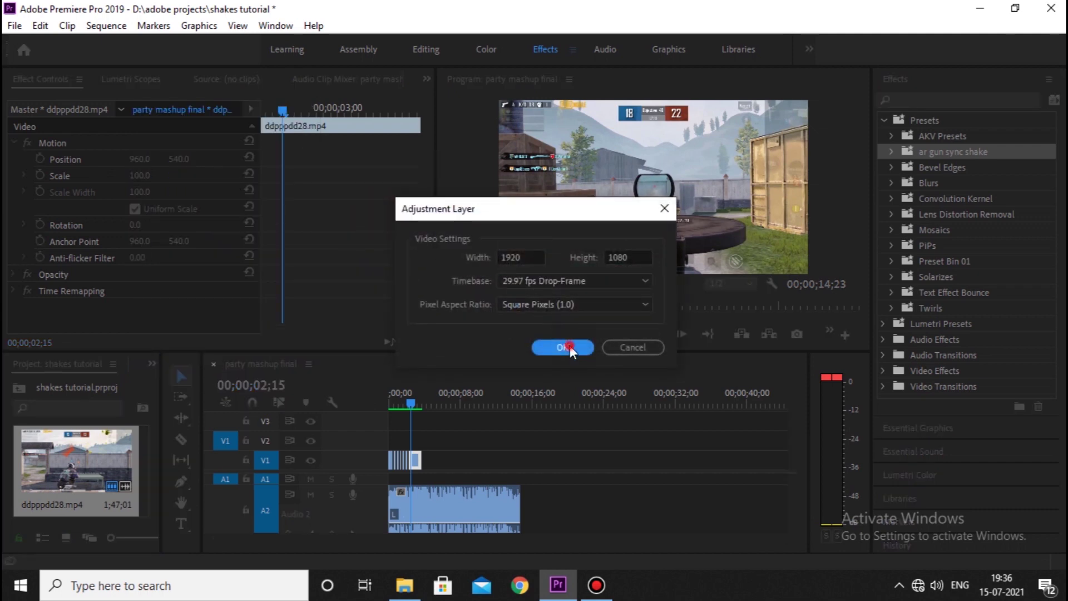
pyautogui.click(568, 347)
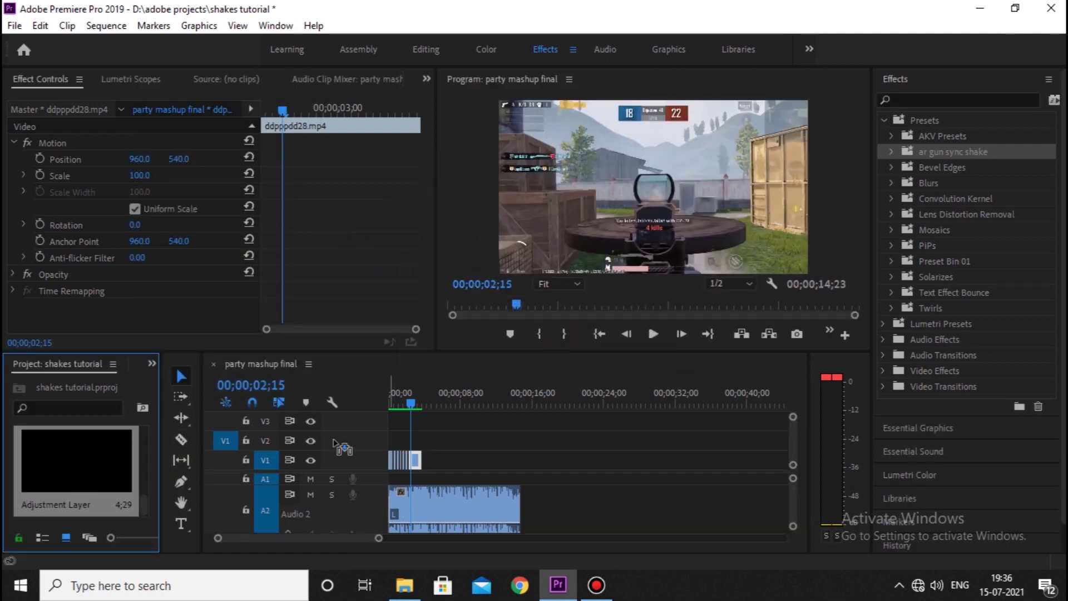
pyautogui.moveTo(85, 469); pyautogui.dragTo(409, 441)
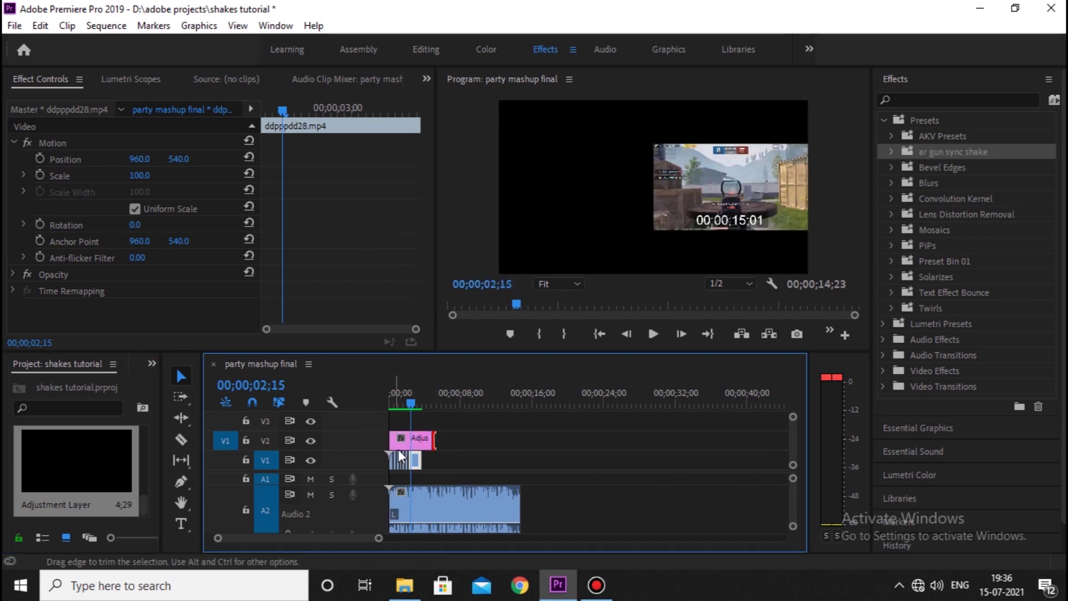
pyautogui.hotkey('ctrl', 'z')
pyautogui.moveTo(380, 539); pyautogui.dragTo(323, 539)
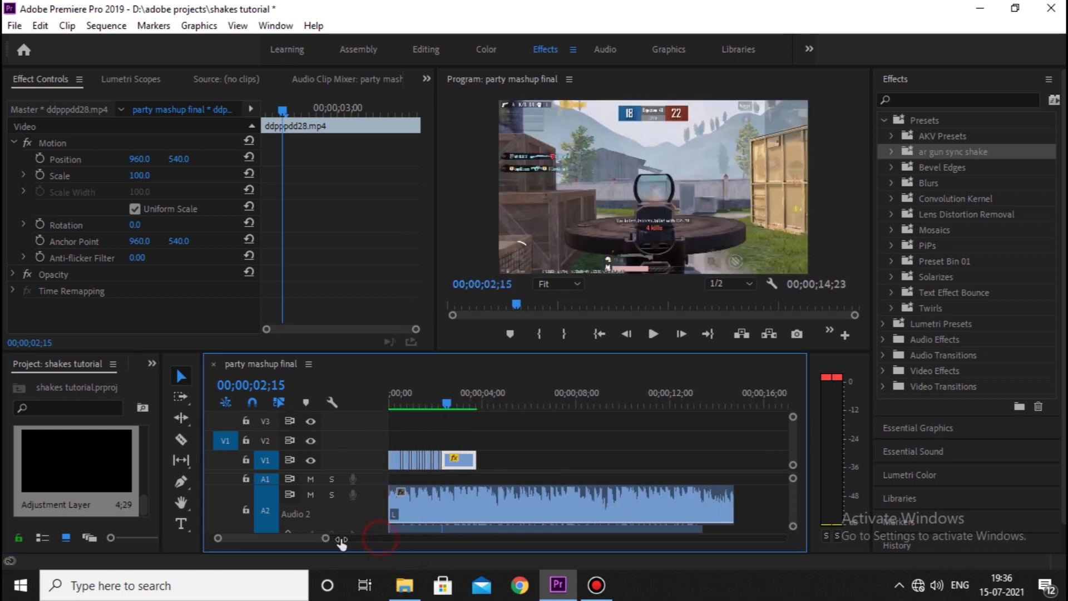
pyautogui.rightClick(302, 233)
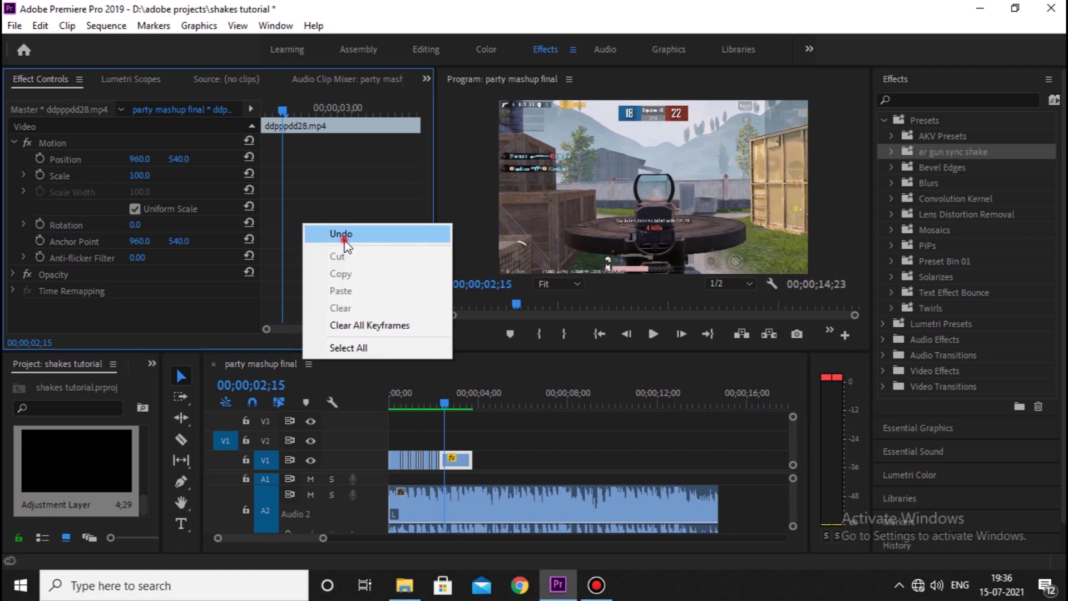
pyautogui.click(334, 233)
# Step: Shorten the adjustment layer and move it to start at 00;00;00;18
pyautogui.moveTo(501, 438); pyautogui.dragTo(421, 429)
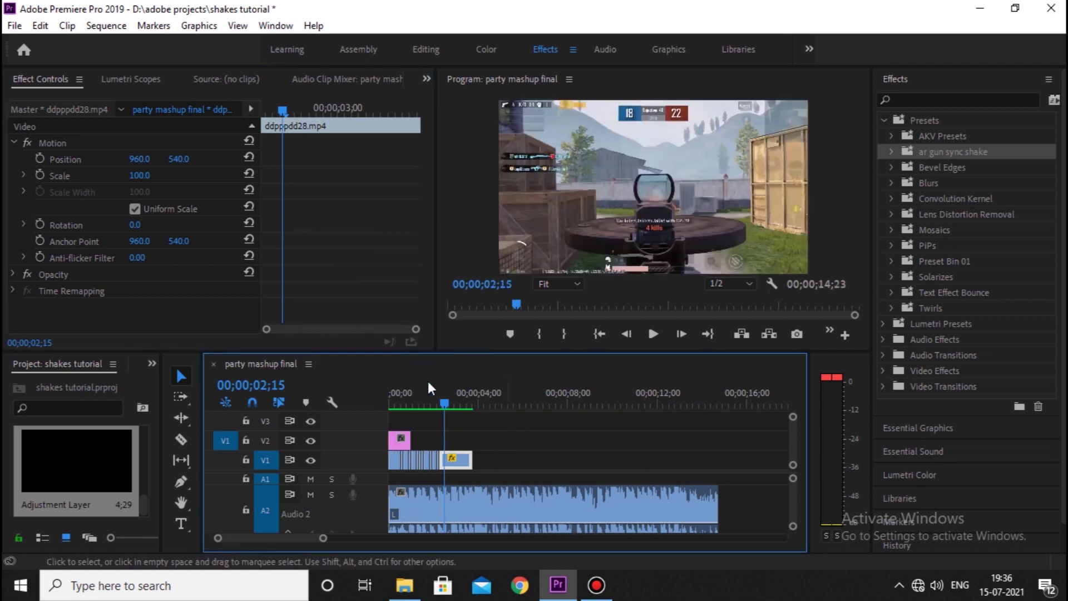
pyautogui.click(410, 392)
pyautogui.moveTo(324, 539); pyautogui.dragTo(259, 539)
pyautogui.moveTo(476, 371); pyautogui.dragTo(482, 386)
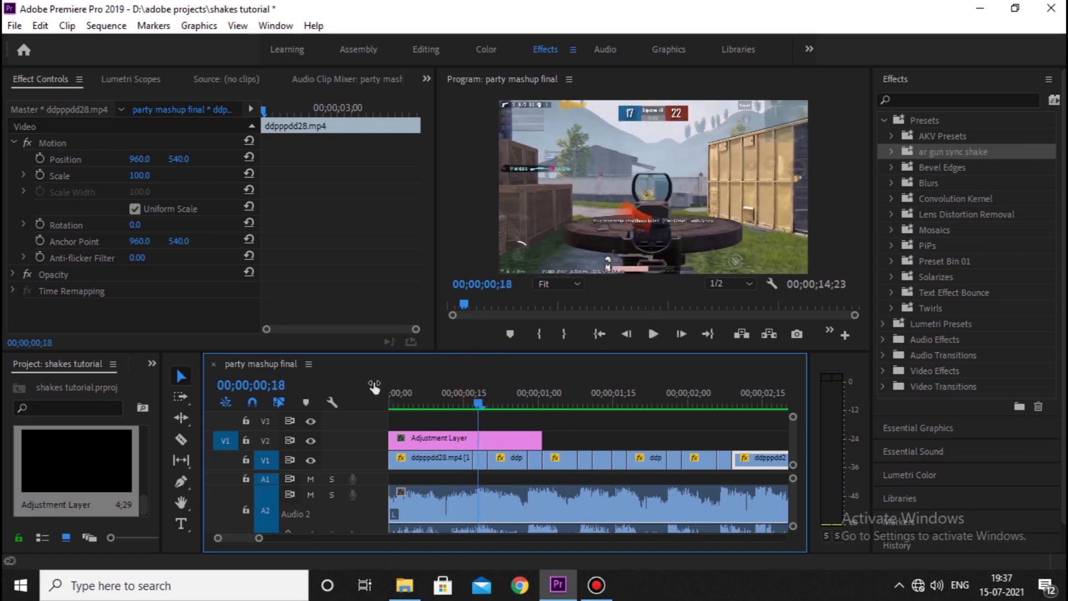
pyautogui.moveTo(253, 541); pyautogui.dragTo(240, 539)
pyautogui.moveTo(498, 433)
pyautogui.mouseDown()
pyautogui.moveTo(700, 441)
pyautogui.moveTo(622, 452)
pyautogui.moveTo(659, 440)
pyautogui.mouseUp()
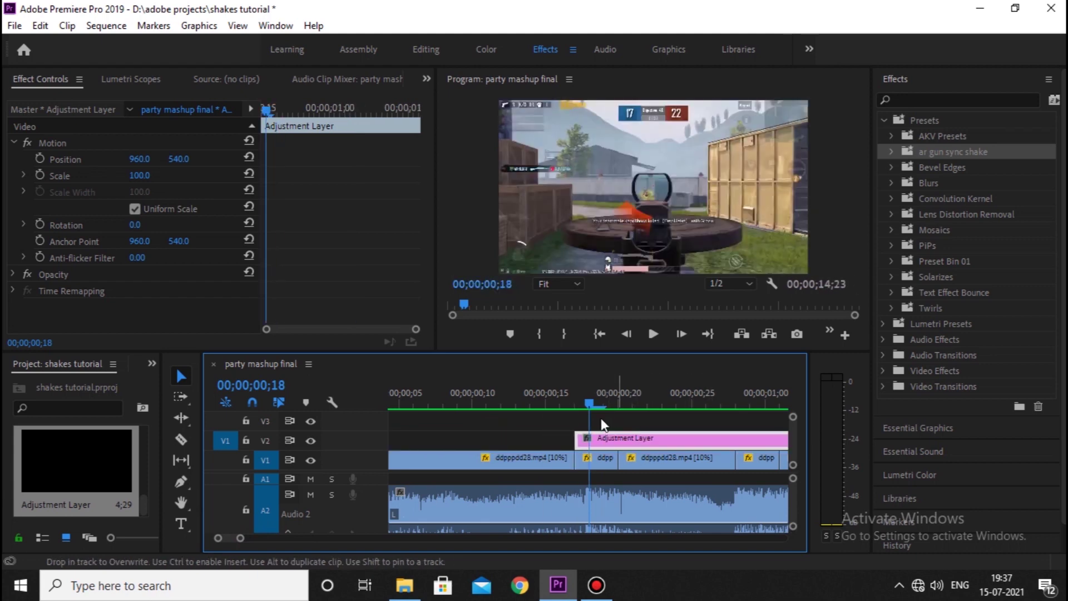
# Step: Cut the adjustment layer at 00;00;00;21 and delete the piece after the cut
pyautogui.click(674, 335)
pyautogui.click(673, 335)
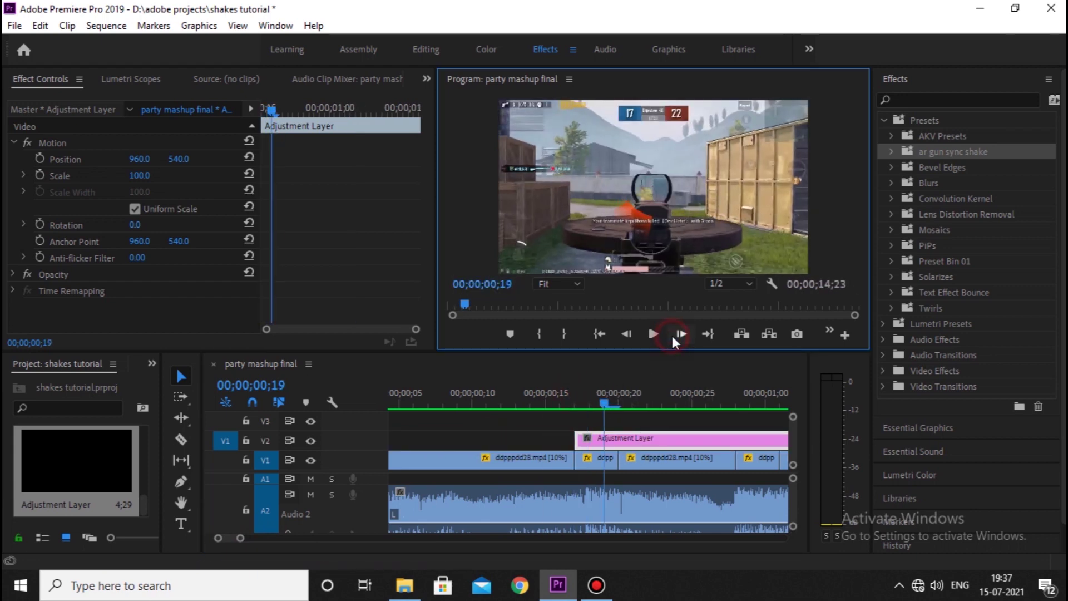
pyautogui.click(672, 336)
pyautogui.click(672, 337)
pyautogui.click(181, 440)
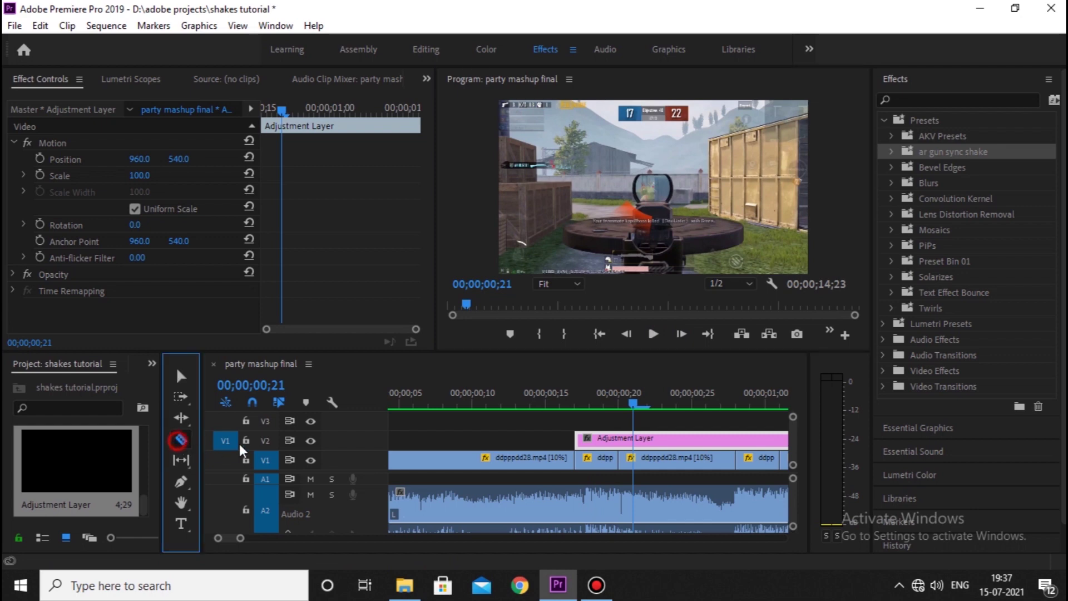
pyautogui.click(633, 440)
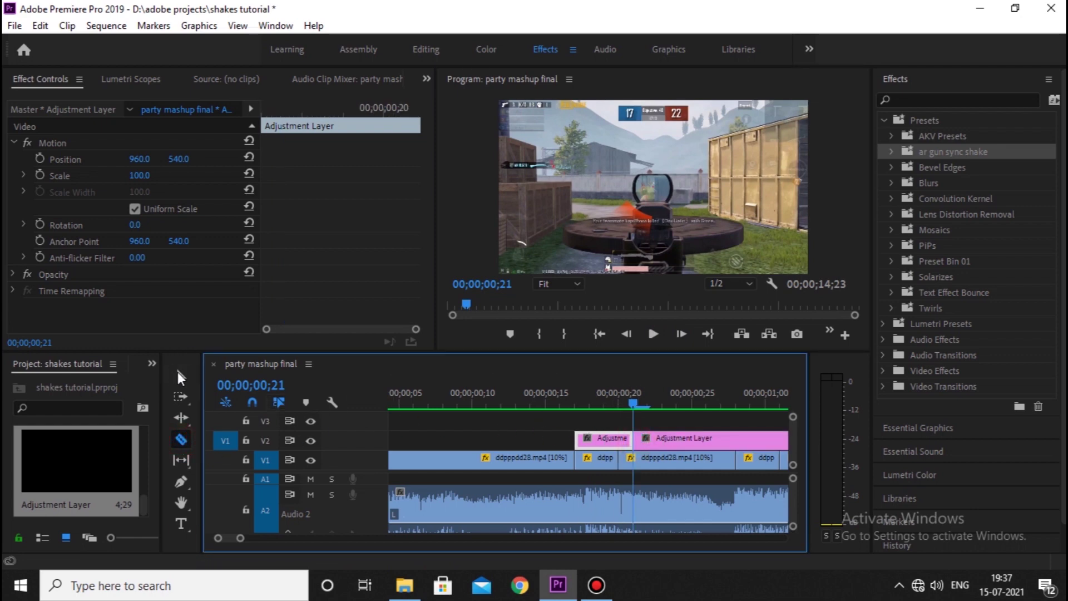
pyautogui.click(181, 376)
pyautogui.click(681, 438)
pyautogui.press('Delete')
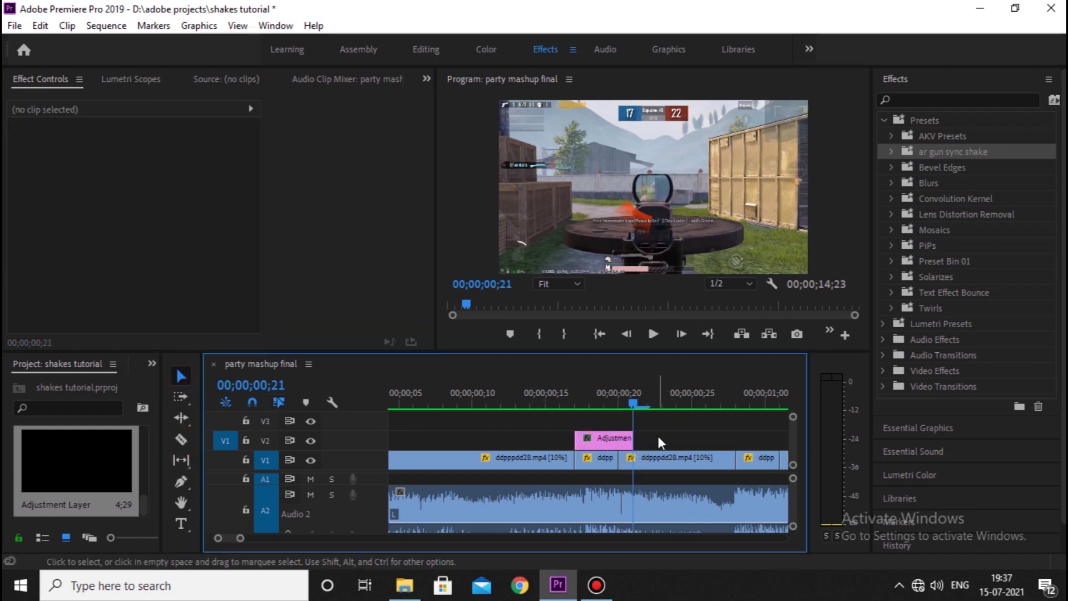
# Step: Save the project and browse the AR shake presets in the ar gun sync shake folder
pyautogui.click(566, 395)
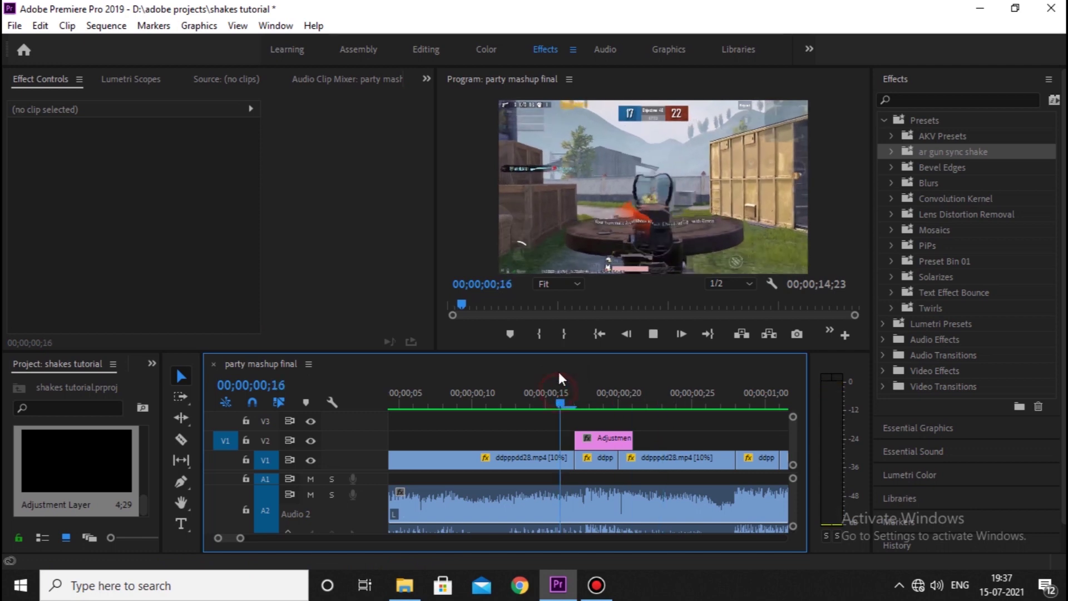
pyautogui.click(892, 152)
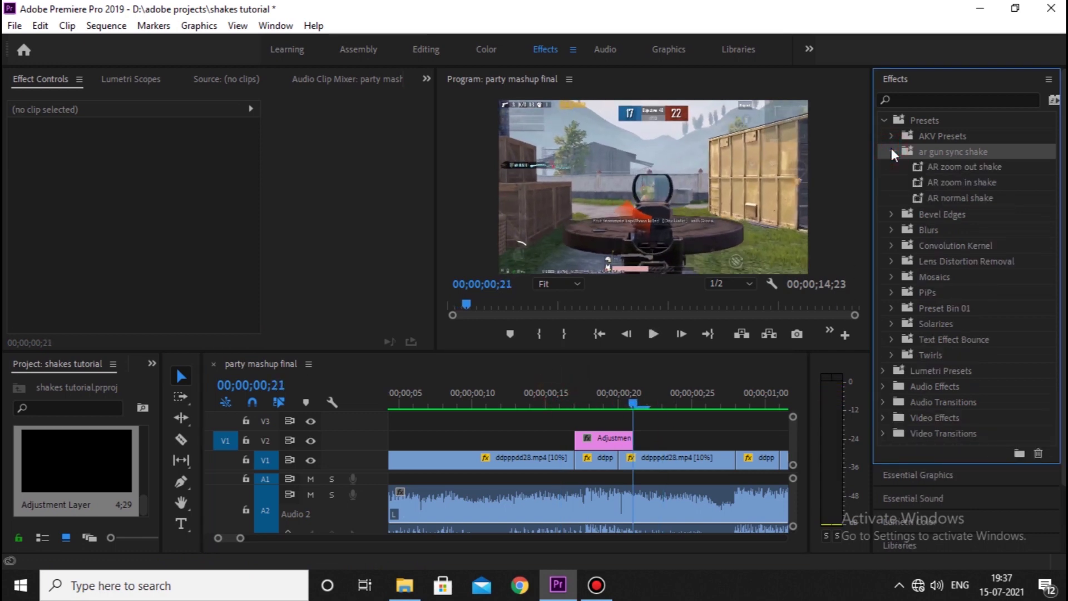
pyautogui.hotkey('ctrl', 's')
pyautogui.click(960, 167)
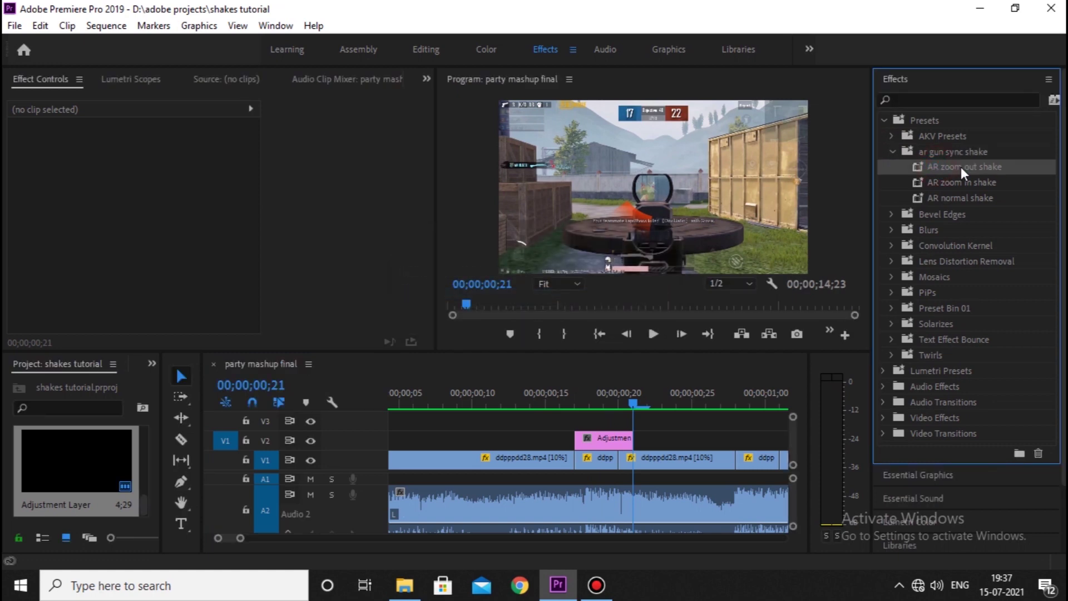
pyautogui.click(967, 184)
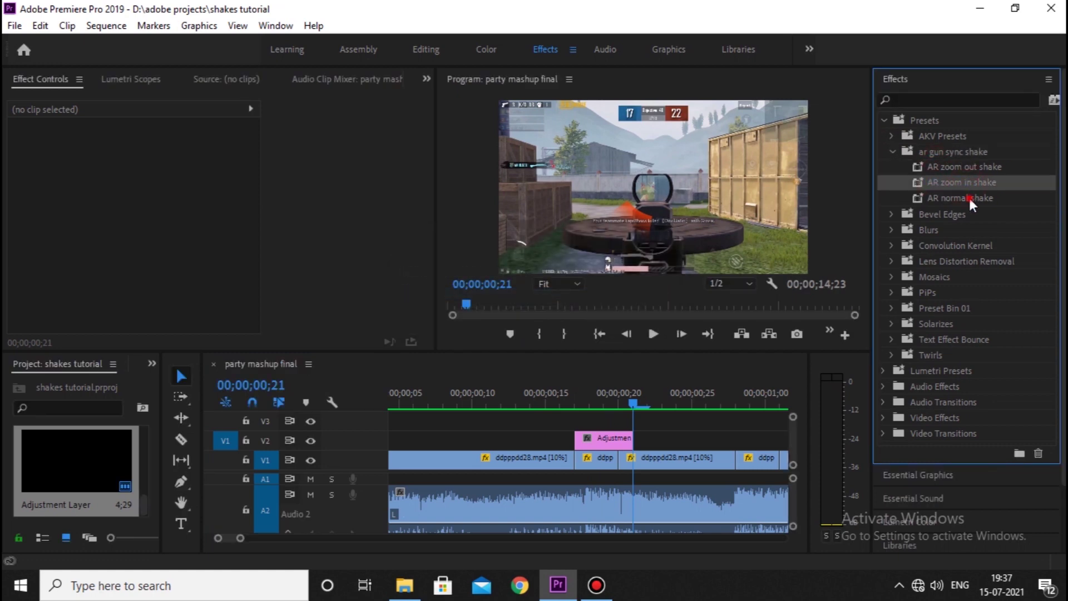
pyautogui.click(970, 197)
# Step: Drop the AR zoom out shake preset onto the adjustment clip on V2
pyautogui.moveTo(959, 166); pyautogui.dragTo(936, 182)
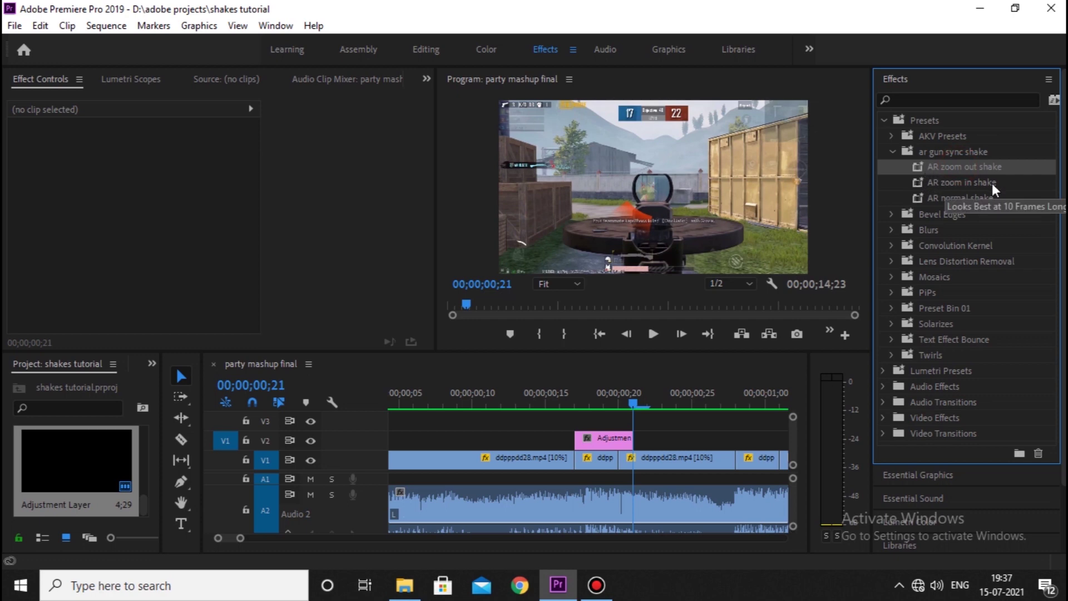
pyautogui.moveTo(987, 166); pyautogui.dragTo(801, 255)
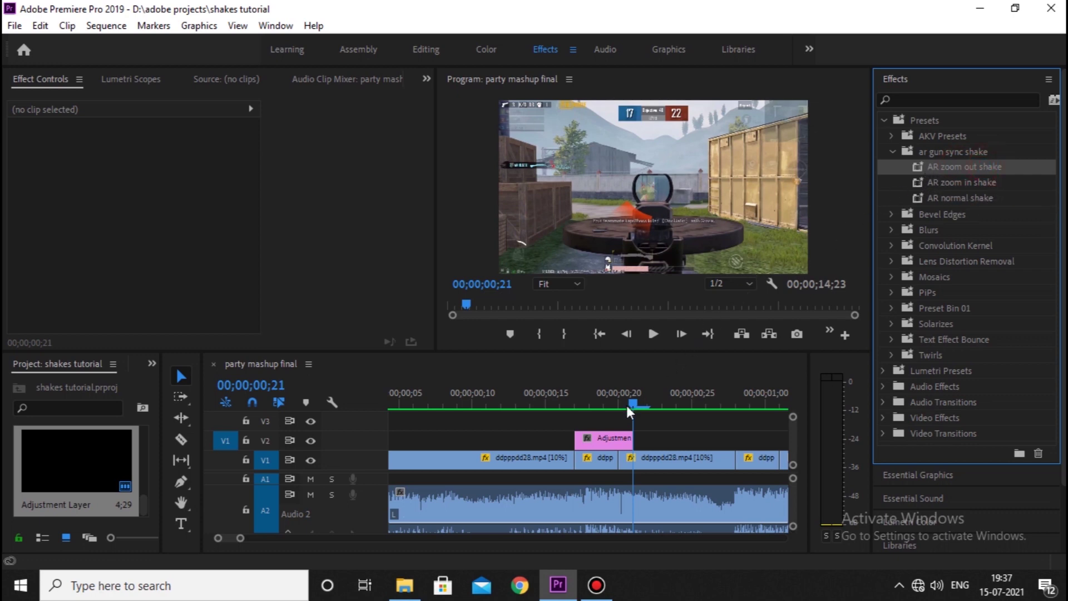
pyautogui.moveTo(628, 411); pyautogui.dragTo(603, 438)
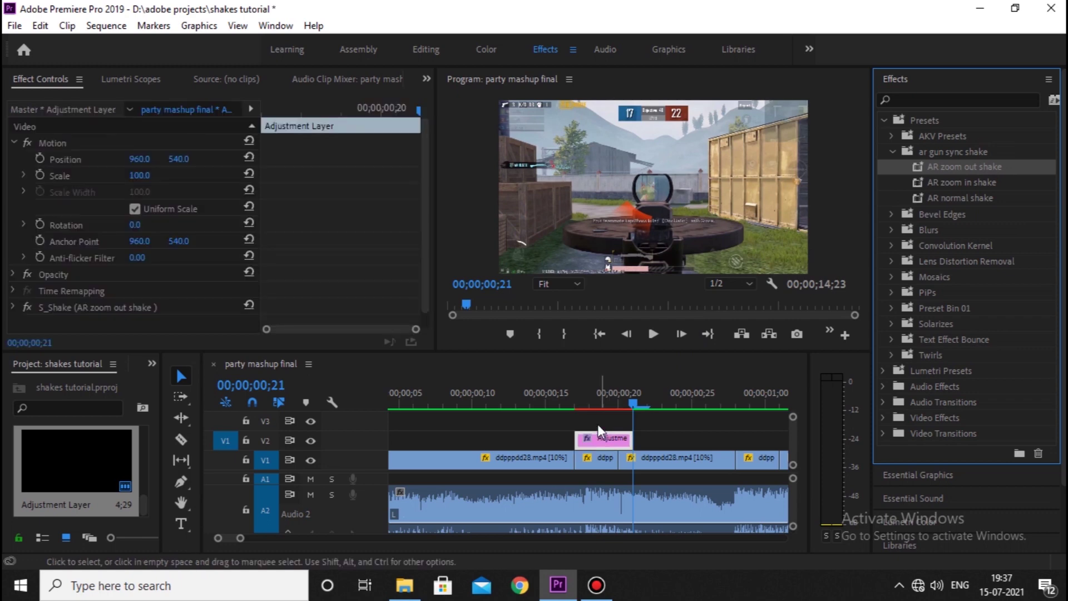
pyautogui.click(548, 390)
# Step: Preview the new shake, then select the adjustment clip and lock tracks V1 and A1
pyautogui.press('space')
pyautogui.click(561, 392)
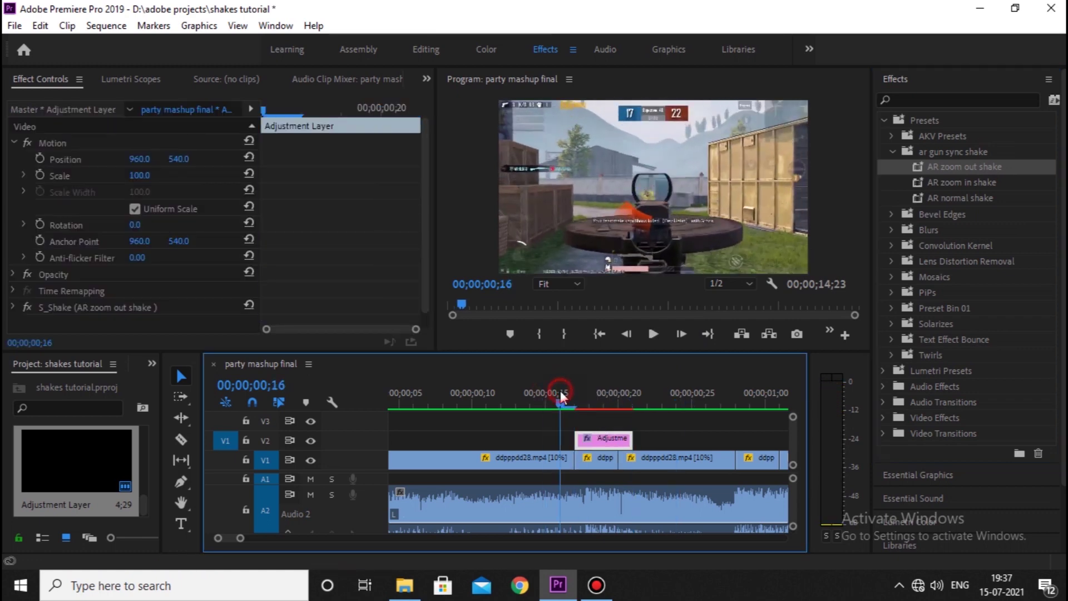
pyautogui.click(564, 392)
pyautogui.scroll(-3, 579, 393)
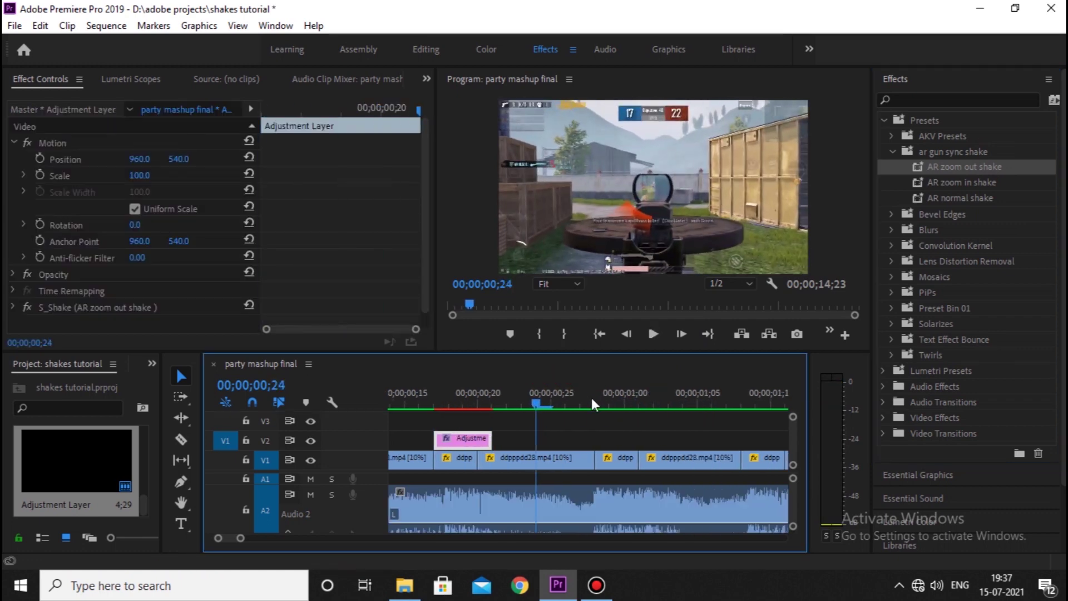
pyautogui.click(467, 443)
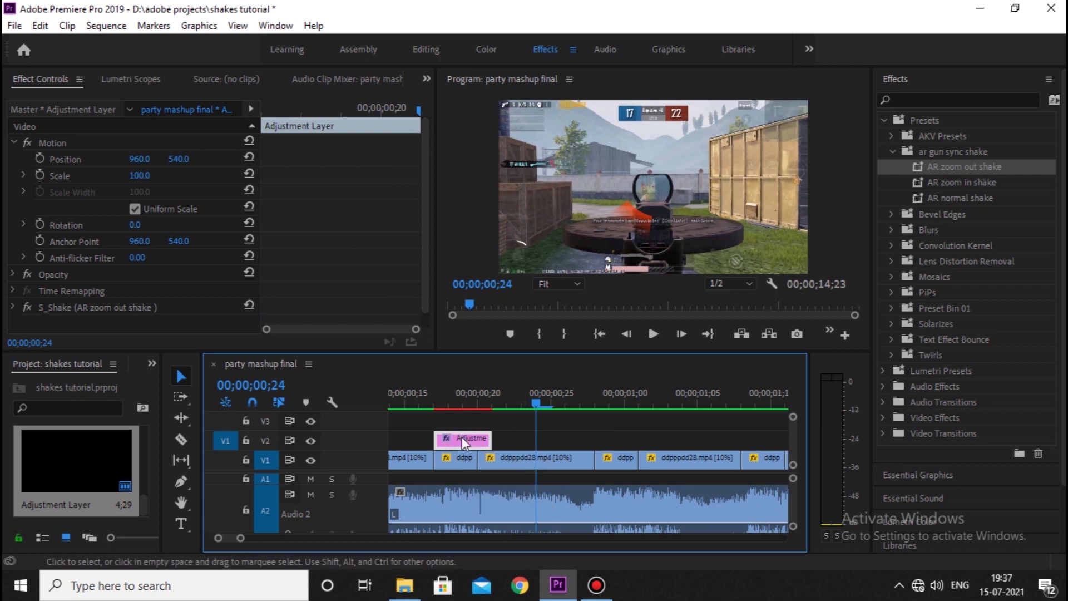
pyautogui.click(246, 460)
pyautogui.click(246, 479)
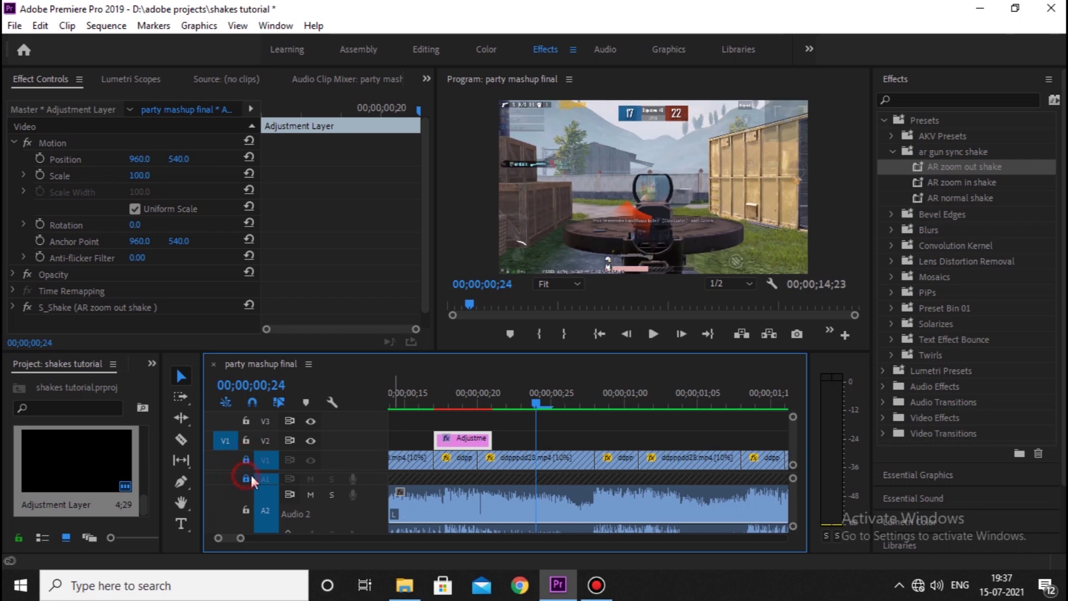
# Step: Paste copies of the shaking adjustment clip at beats 00;28, 01;08, 01;15, 01;26 and 02;06
pyautogui.scroll(-1, 256, 470)
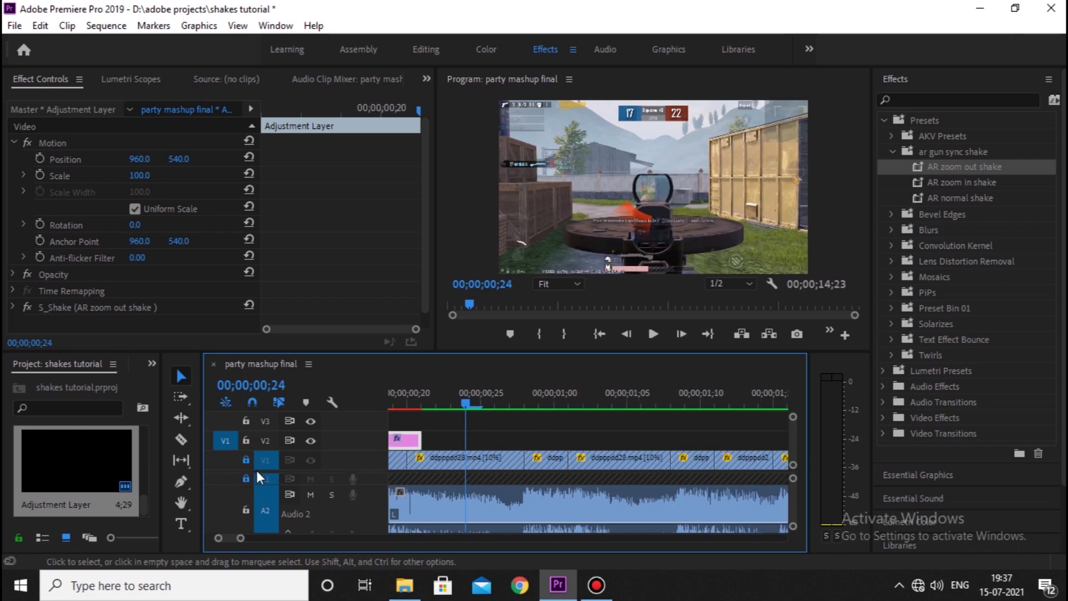
pyautogui.click(524, 389)
pyautogui.hotkey('ctrl', 'v')
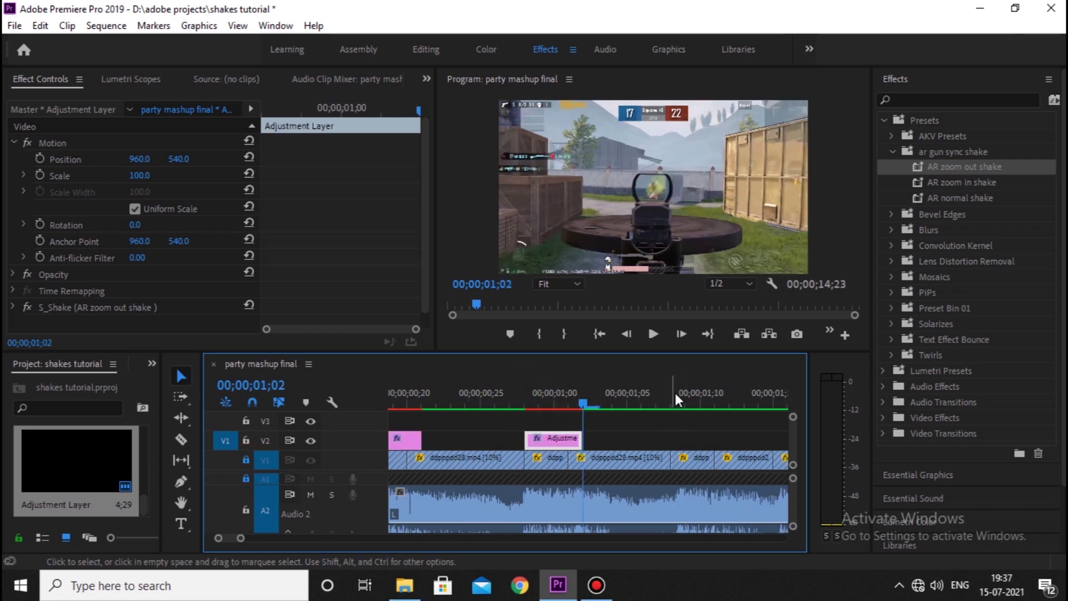
pyautogui.click(674, 391)
pyautogui.hotkey('ctrl', 'v')
pyautogui.click(657, 395)
pyautogui.hotkey('ctrl', 'v')
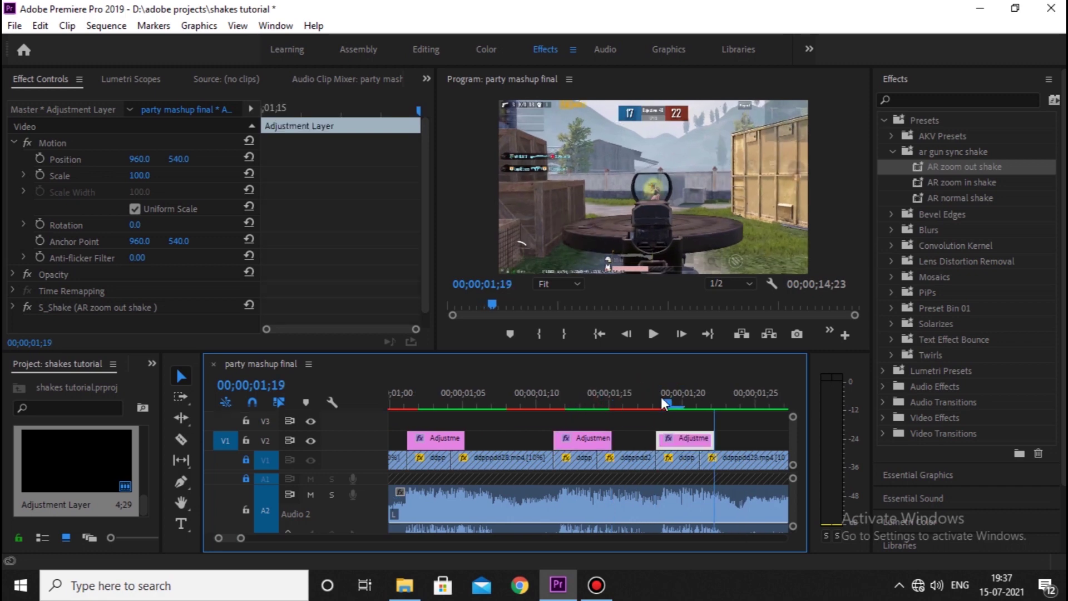
pyautogui.scroll(-2, 660, 395)
pyautogui.click(652, 393)
pyautogui.hotkey('ctrl', 'v')
pyautogui.scroll(-2, 660, 401)
pyautogui.click(662, 389)
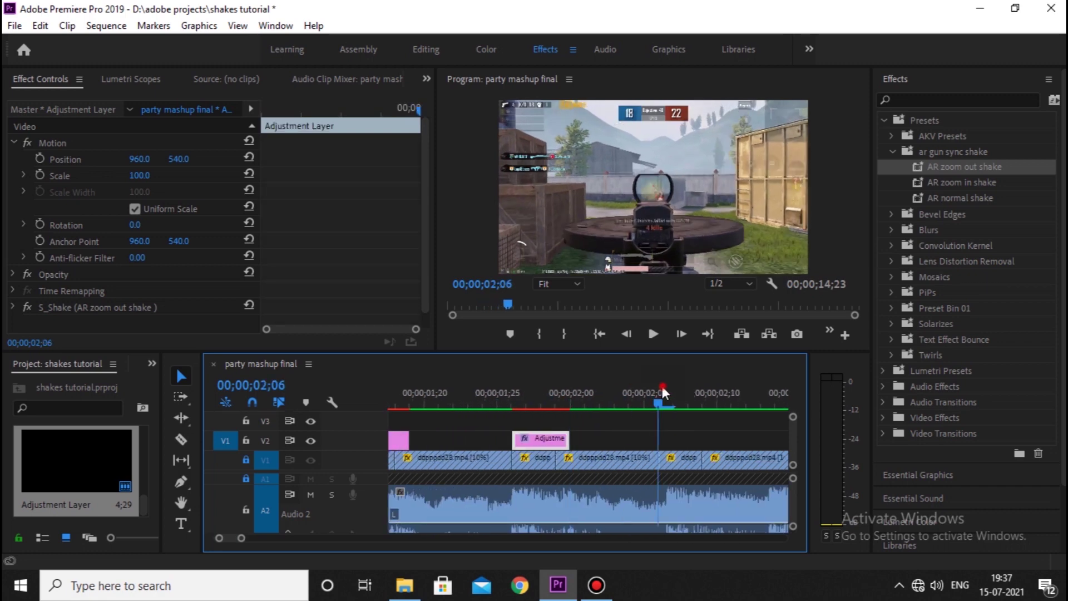
pyautogui.hotkey('ctrl', 'v')
pyautogui.scroll(-2, 651, 395)
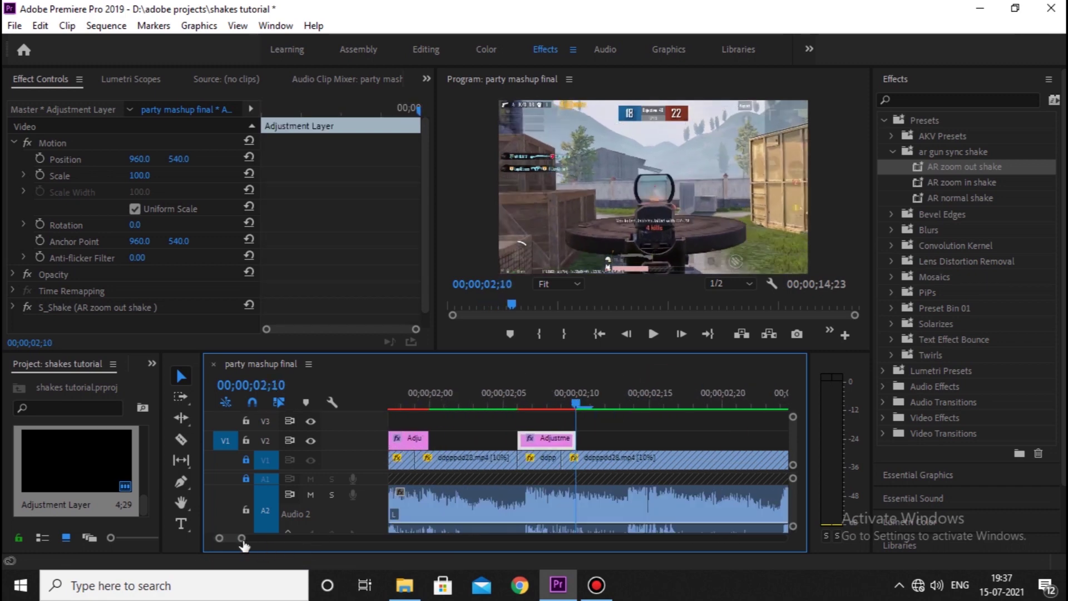
# Step: Zoom out the timeline and play the sequence to check all the shakes
pyautogui.moveTo(242, 538); pyautogui.dragTo(274, 538)
pyautogui.click(422, 393)
pyautogui.press('space')
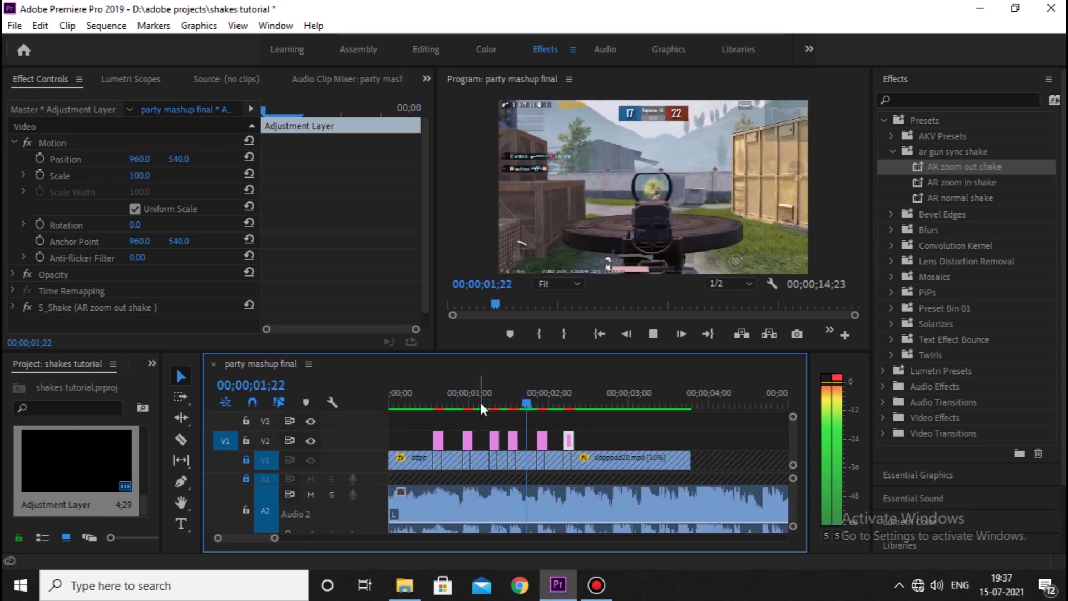
# Step: Set the S_Shake Z Dist to 1.200 and preview the stronger shake from 02;08
pyautogui.click(422, 389)
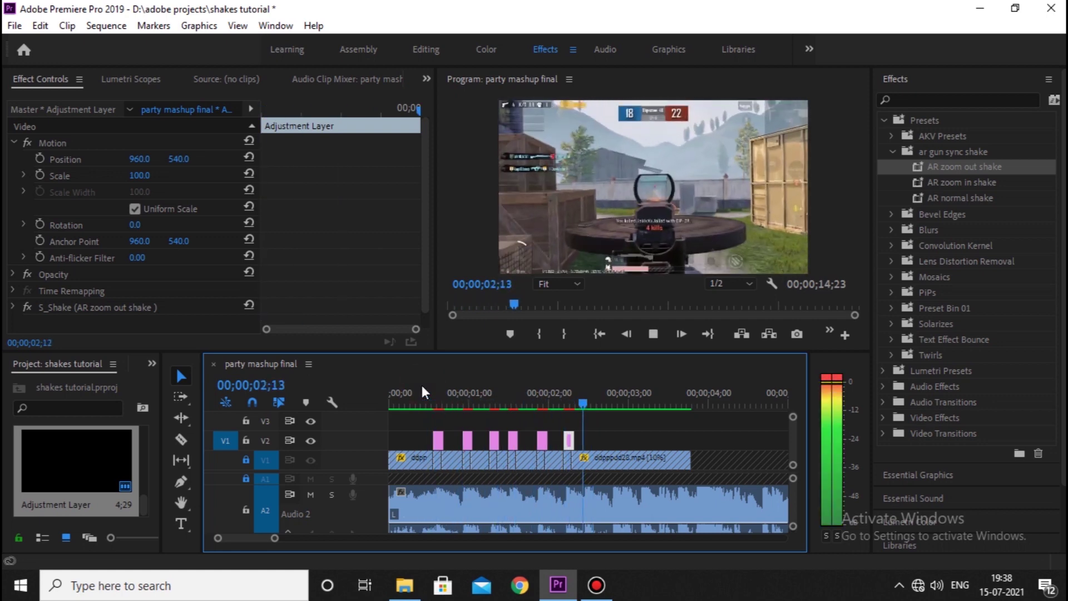
pyautogui.press('space')
pyautogui.scroll(-1, 321, 251)
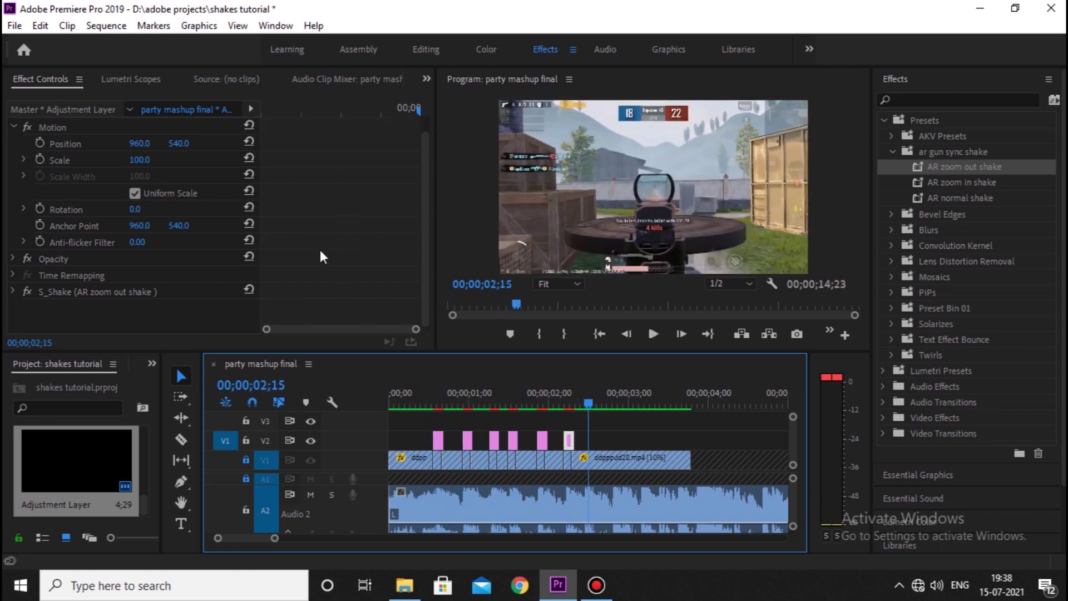
pyautogui.click(12, 290)
pyautogui.scroll(-3, 278, 256)
pyautogui.scroll(-2, 283, 259)
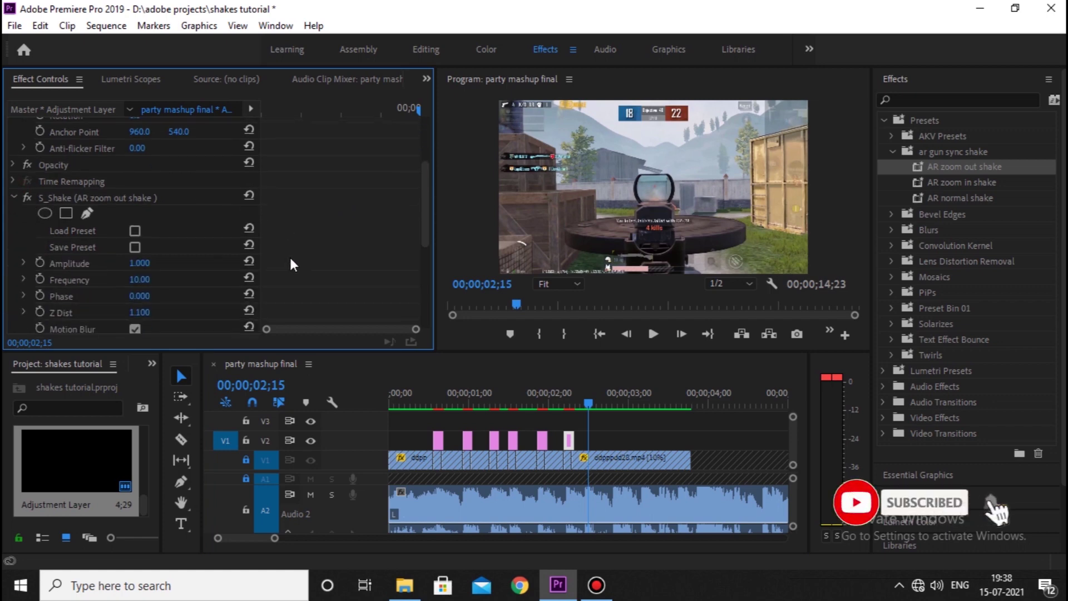
pyautogui.scroll(-3, 289, 254)
pyautogui.click(141, 282)
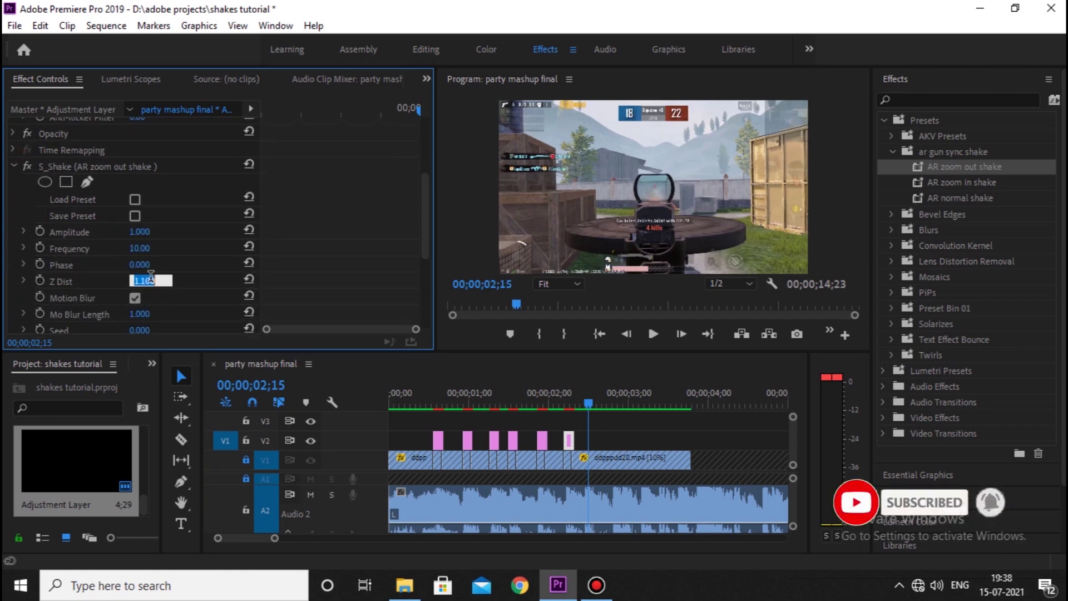
pyautogui.write('1')
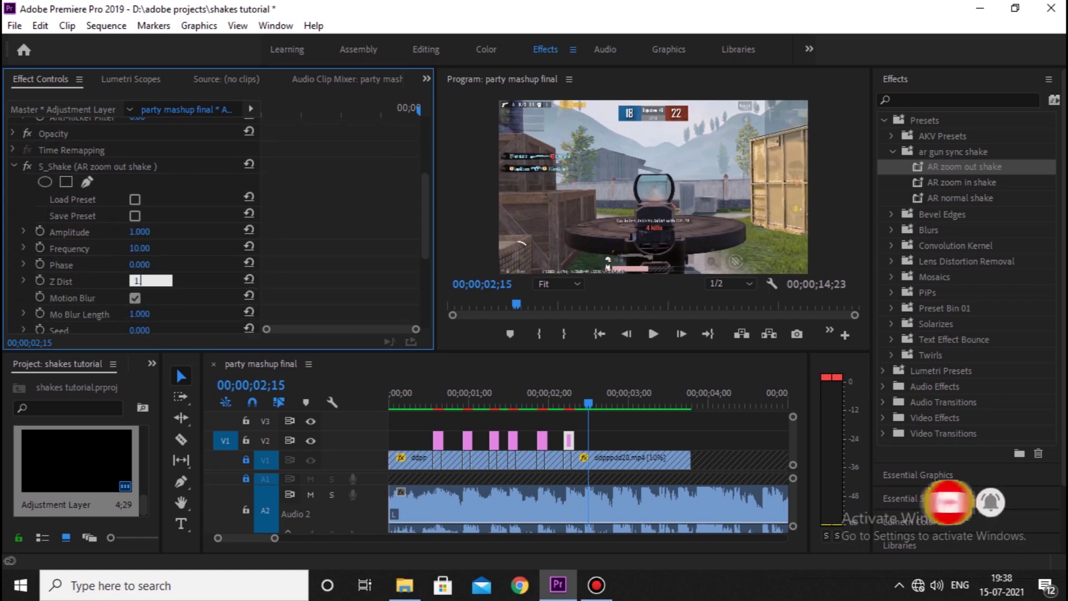
pyautogui.write('2')
pyautogui.press('Return')
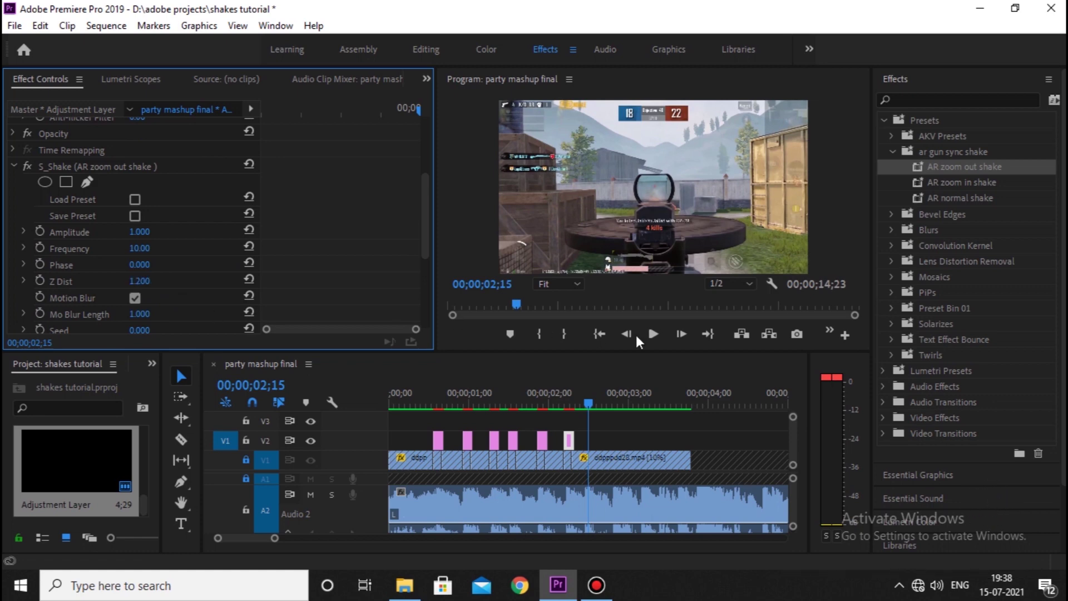
pyautogui.click(570, 394)
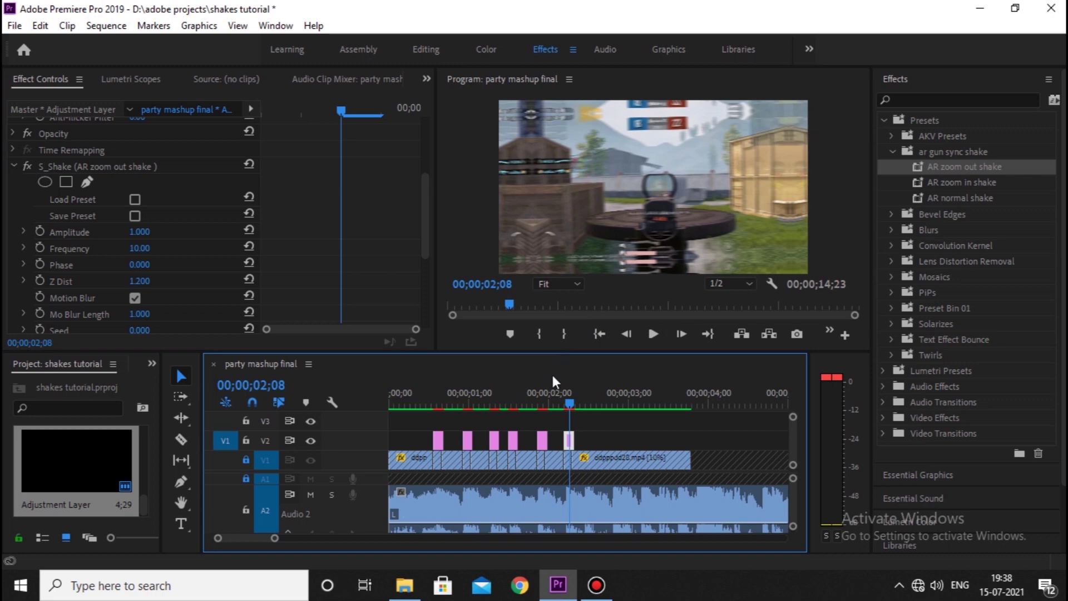
pyautogui.press('space')
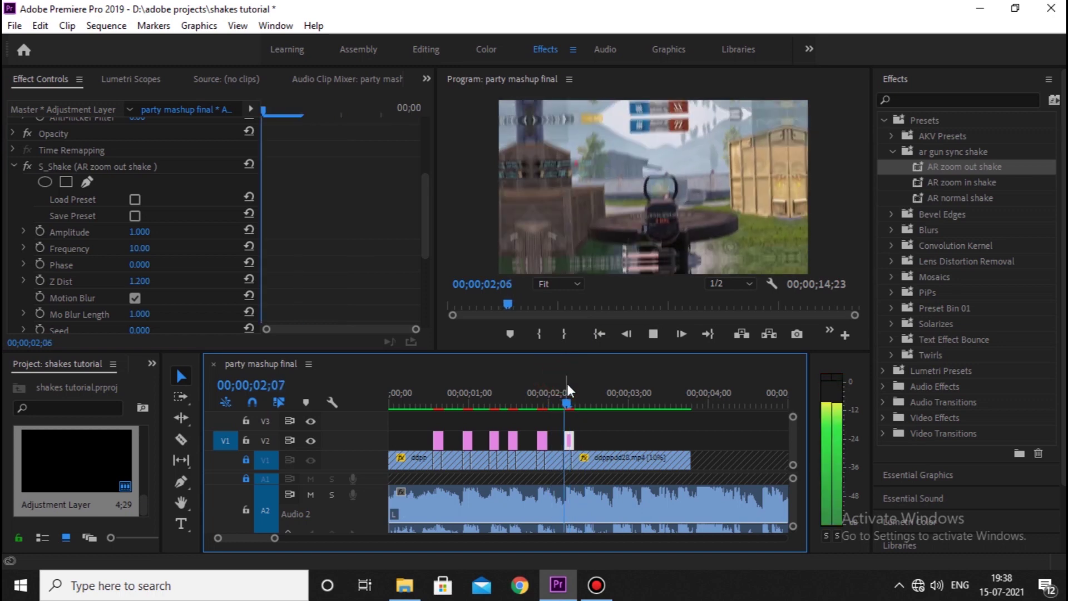
pyautogui.press('space')
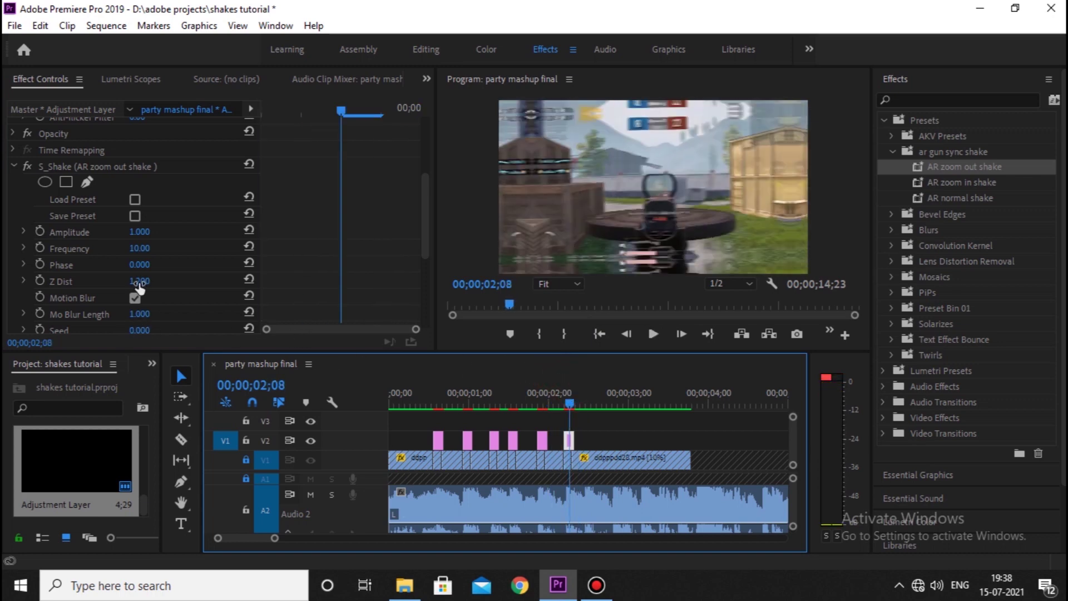
# Step: Lower Z Dist to 1.100 and play from the start to check the shake
pyautogui.click(139, 282)
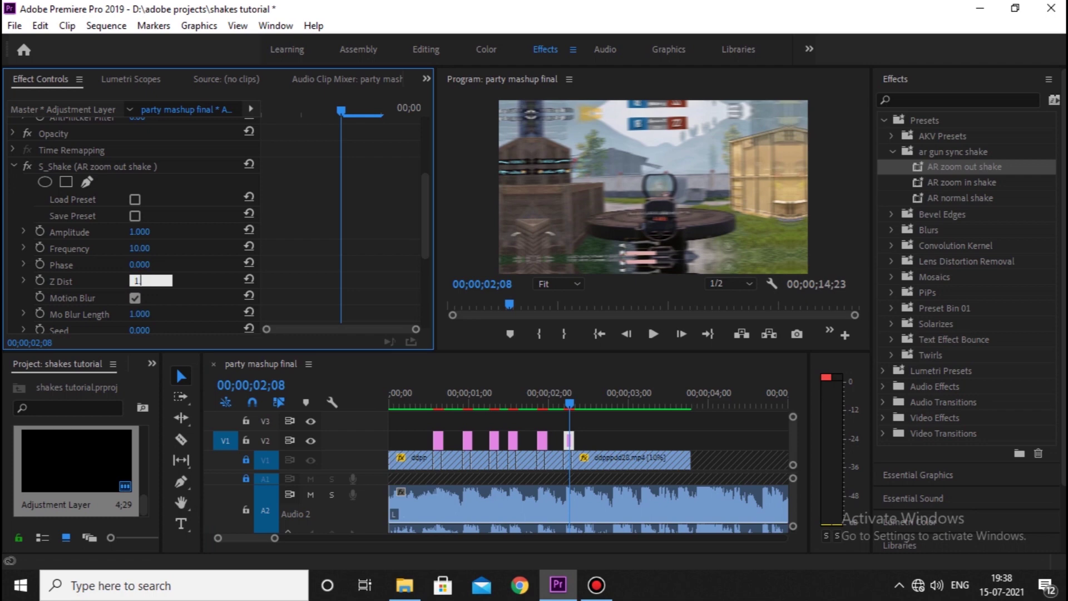
pyautogui.write('1')
pyautogui.write('1.100')
pyautogui.press('Return')
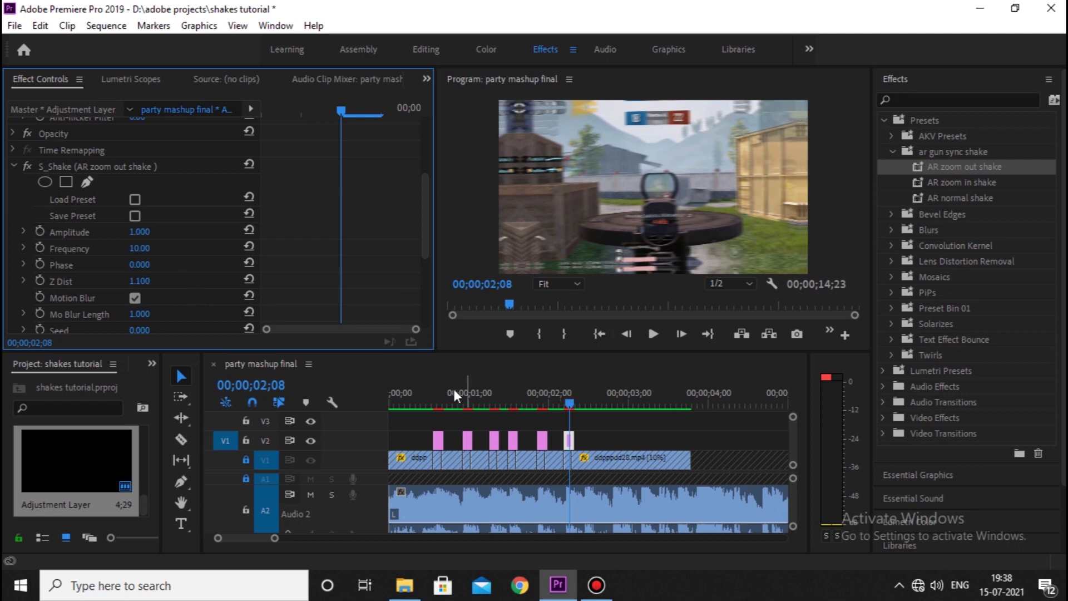
pyautogui.click(437, 391)
pyautogui.moveTo(433, 398); pyautogui.dragTo(420, 389)
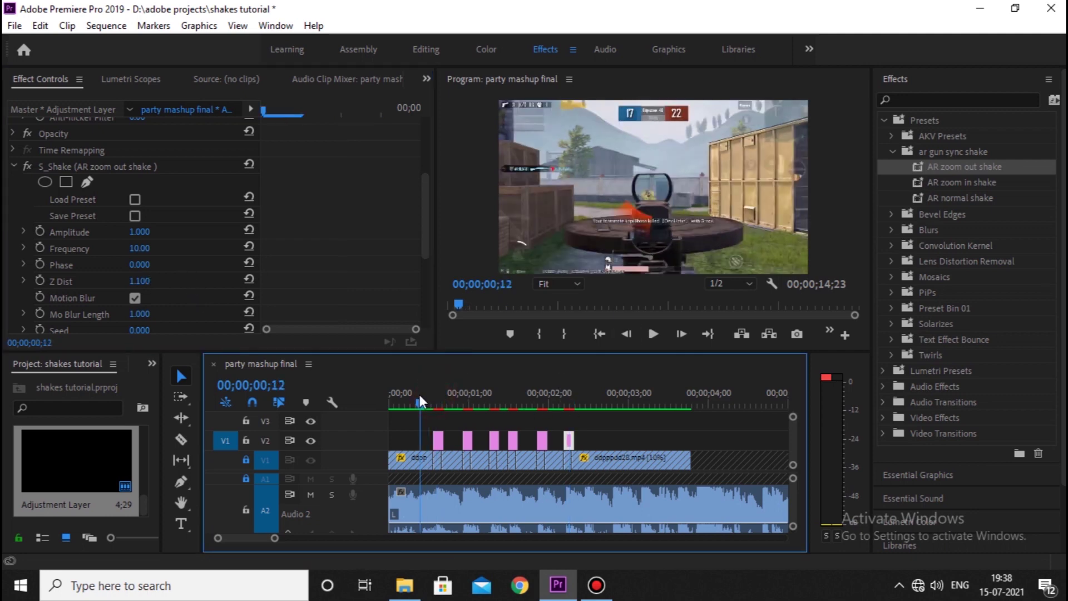
pyautogui.press('space')
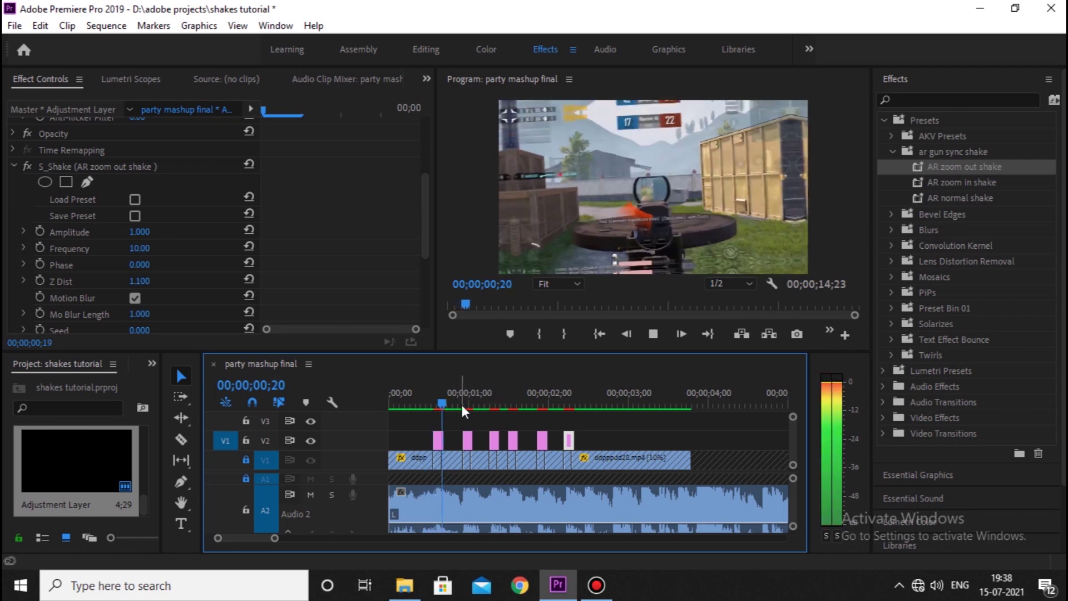
# Step: Delete every adjustment layer on V2 except the first one
pyautogui.press('space')
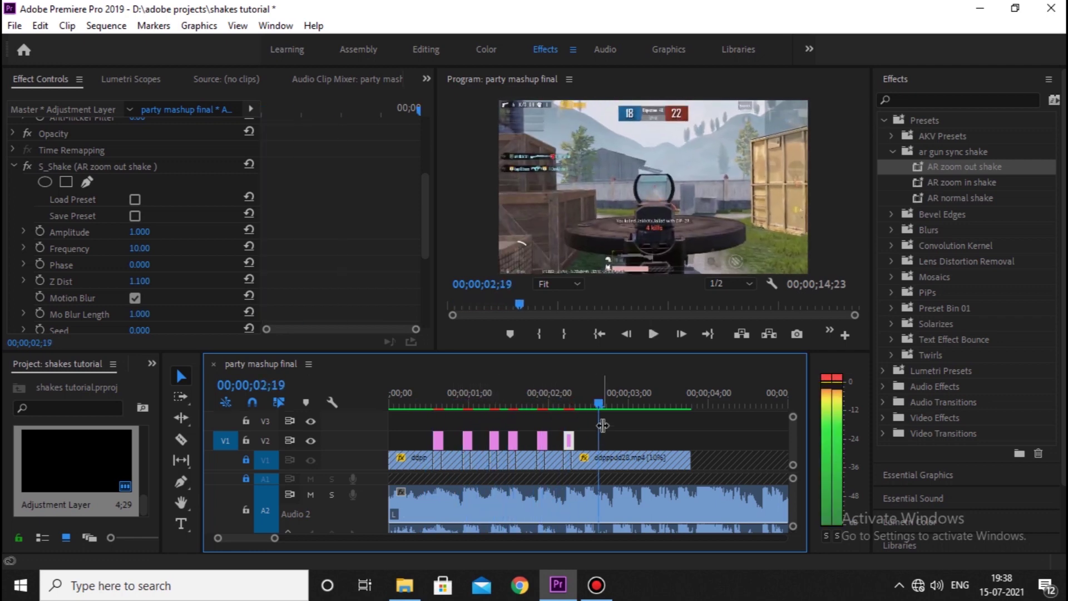
pyautogui.moveTo(614, 442); pyautogui.dragTo(457, 441)
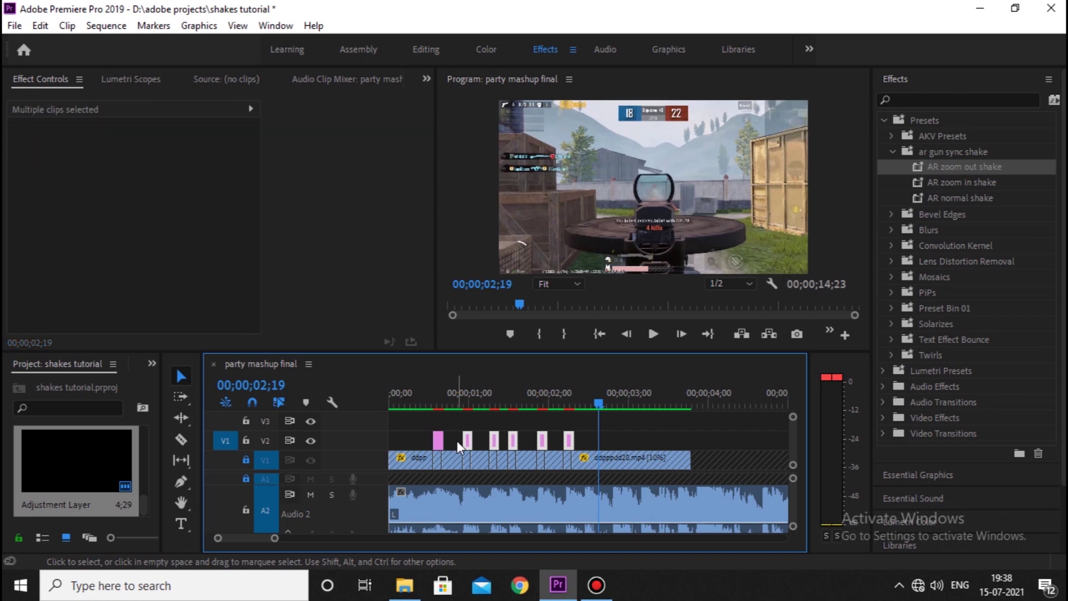
pyautogui.press('Delete')
# Step: Remove the S_Shake effect from the remaining adjustment layer
pyautogui.click(443, 401)
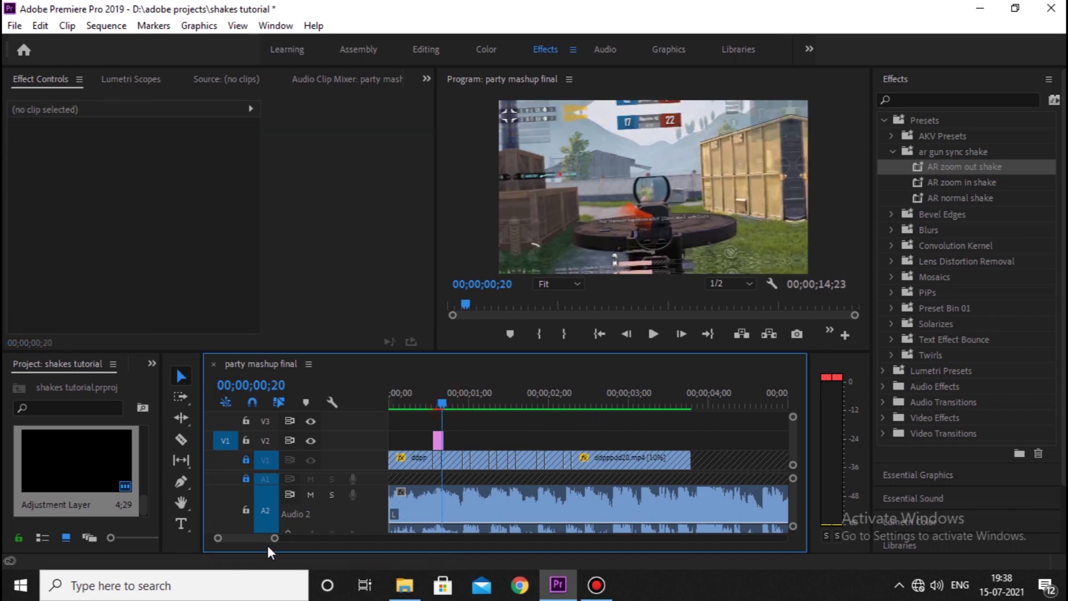
pyautogui.moveTo(273, 543); pyautogui.dragTo(241, 538)
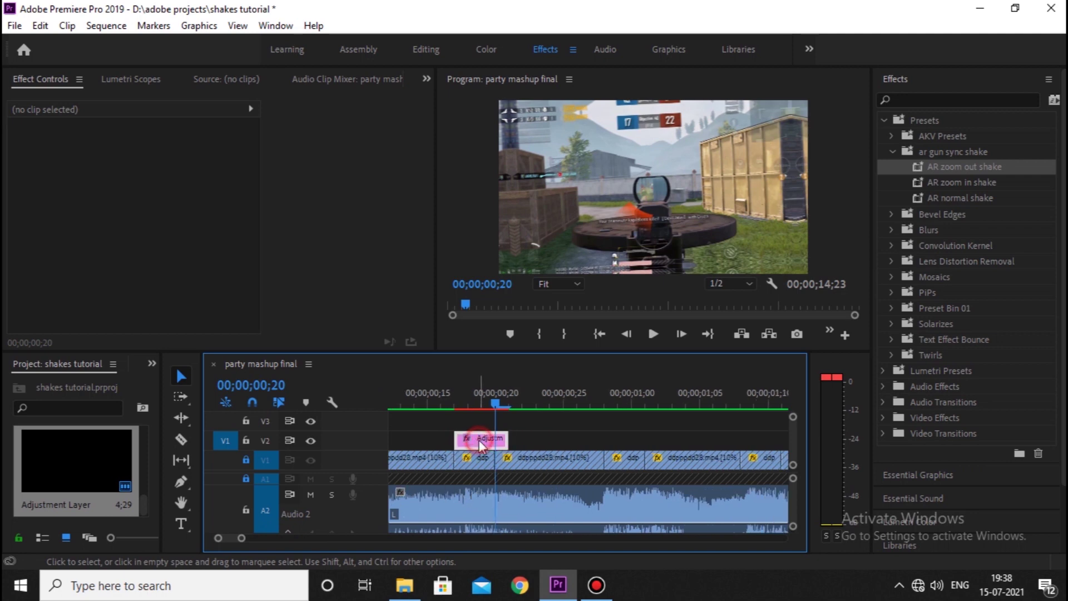
pyautogui.click(479, 440)
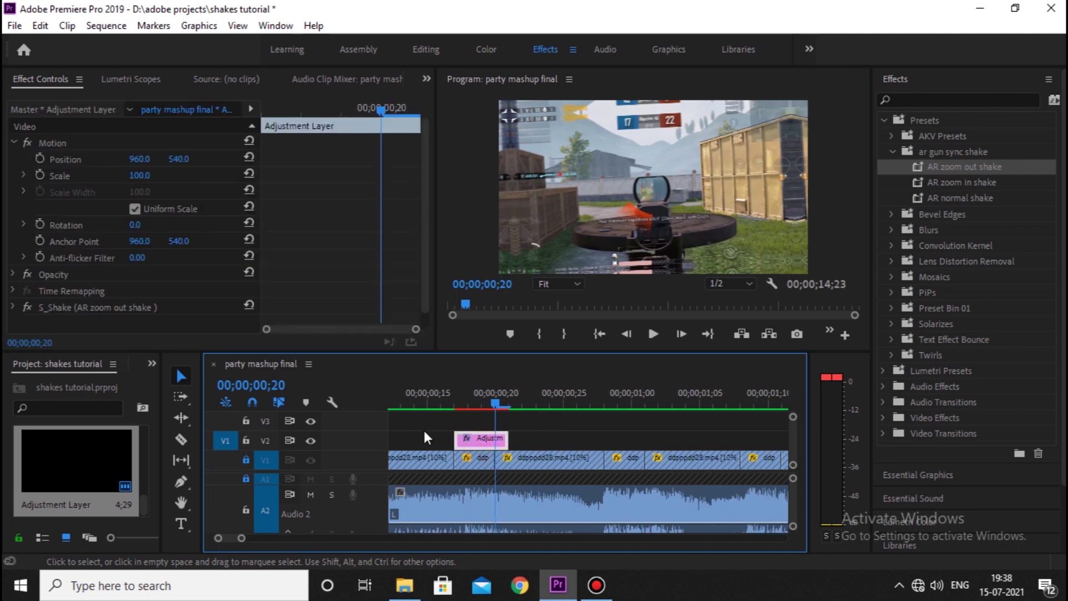
pyautogui.click(78, 312)
pyautogui.press('Delete')
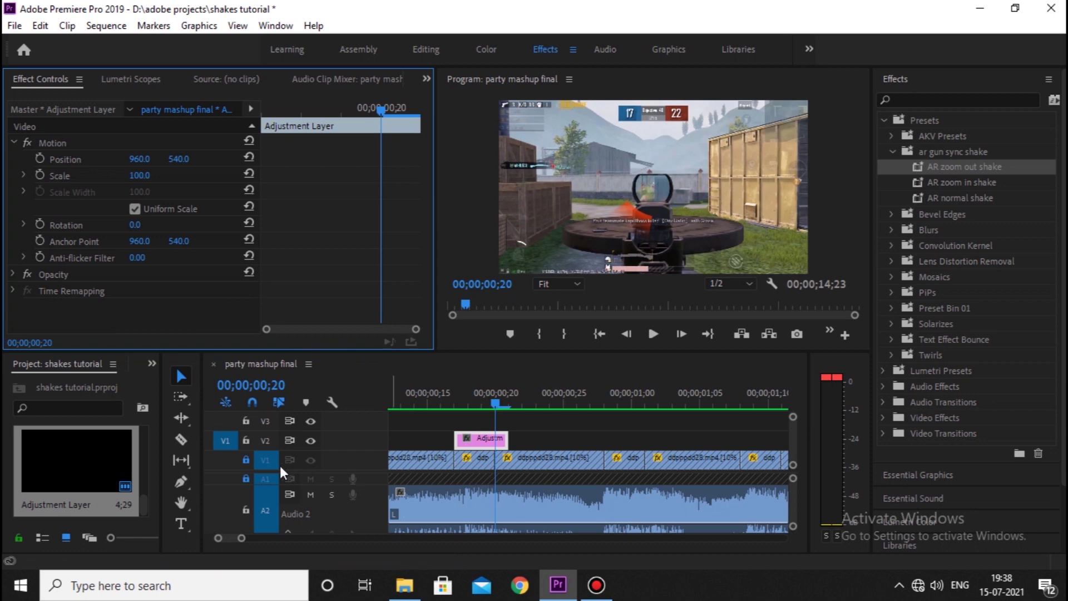
# Step: Unlock the V1 and A1 tracks
pyautogui.click(245, 460)
pyautogui.click(246, 479)
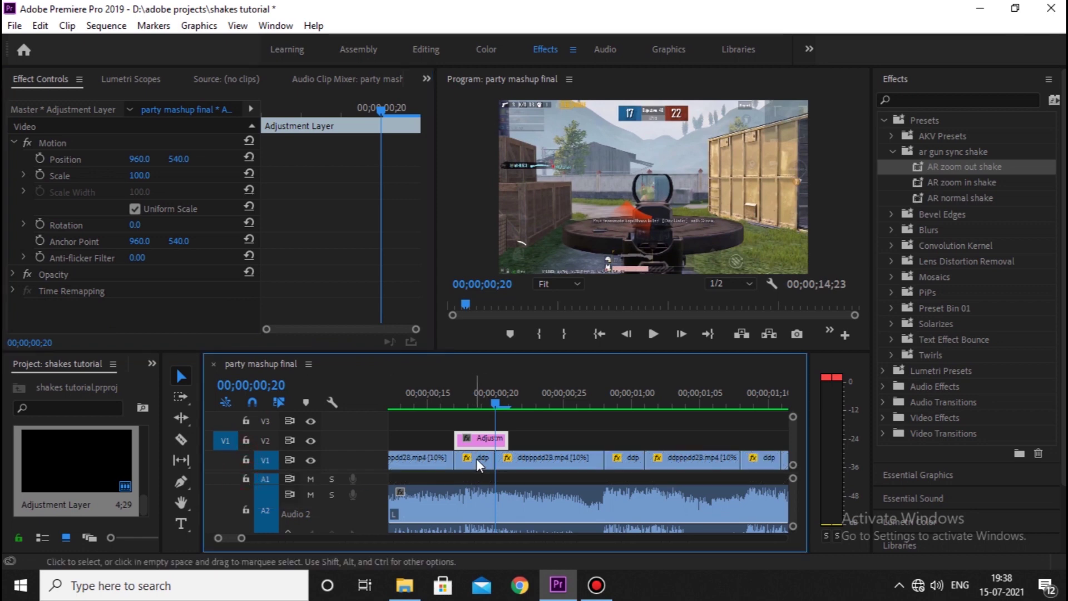
pyautogui.click(967, 183)
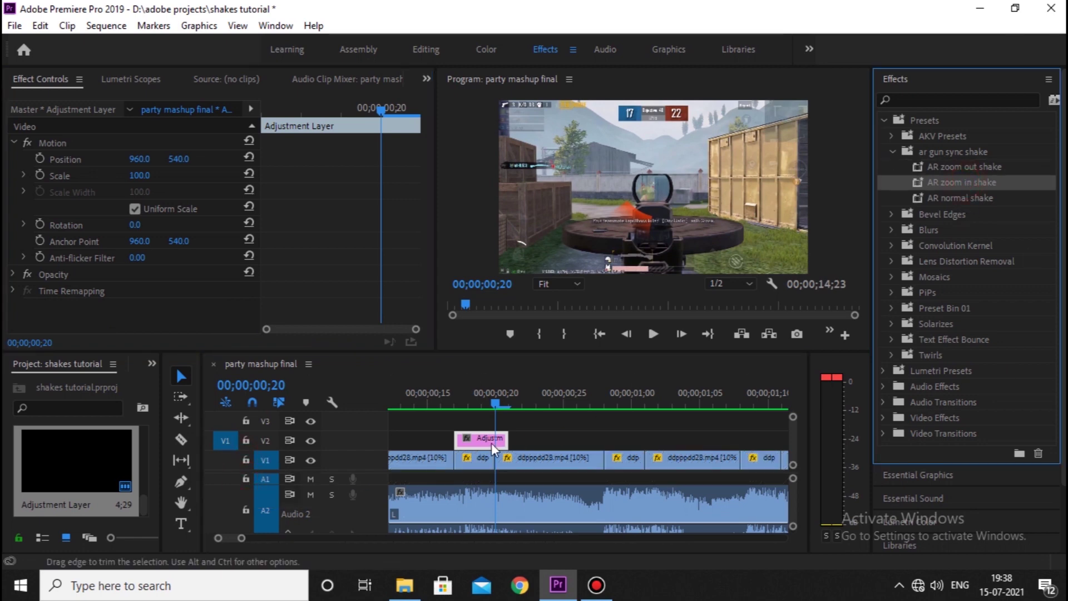
# Step: Nest each short beat clip on V1 in turn, keeping the default Nested Sequence names
pyautogui.rightClick(482, 463)
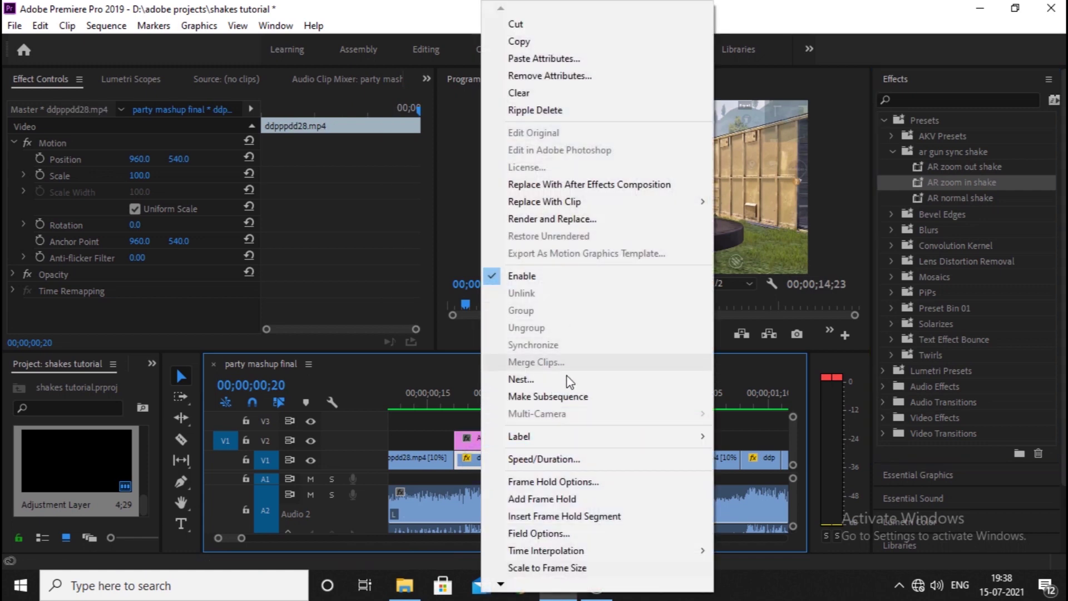
pyautogui.click(545, 381)
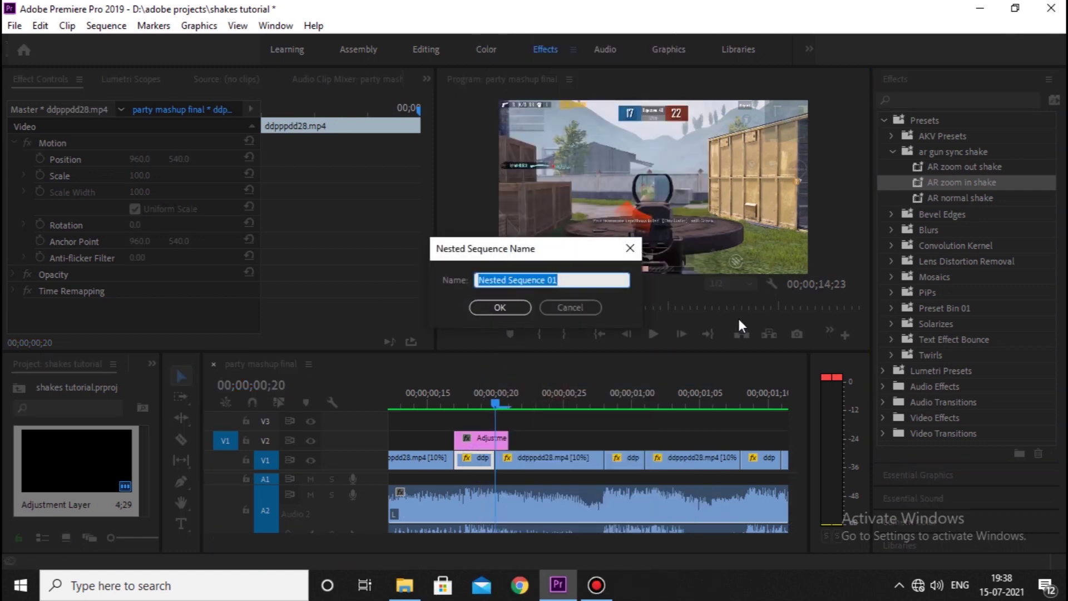
pyautogui.click(502, 308)
pyautogui.rightClick(624, 459)
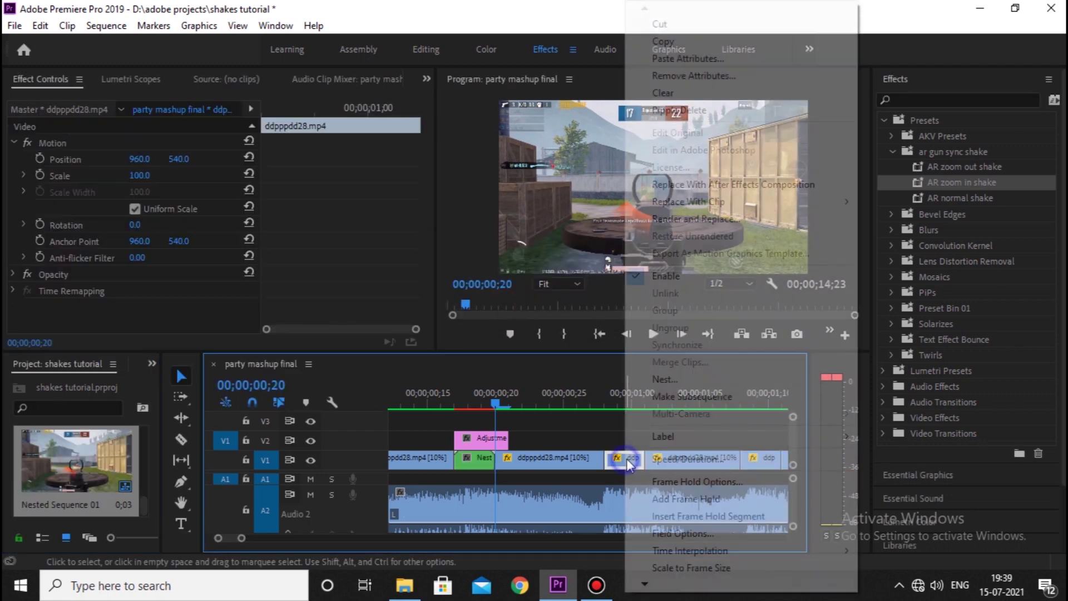
pyautogui.click(665, 379)
pyautogui.click(500, 308)
pyautogui.rightClick(642, 458)
pyautogui.click(665, 381)
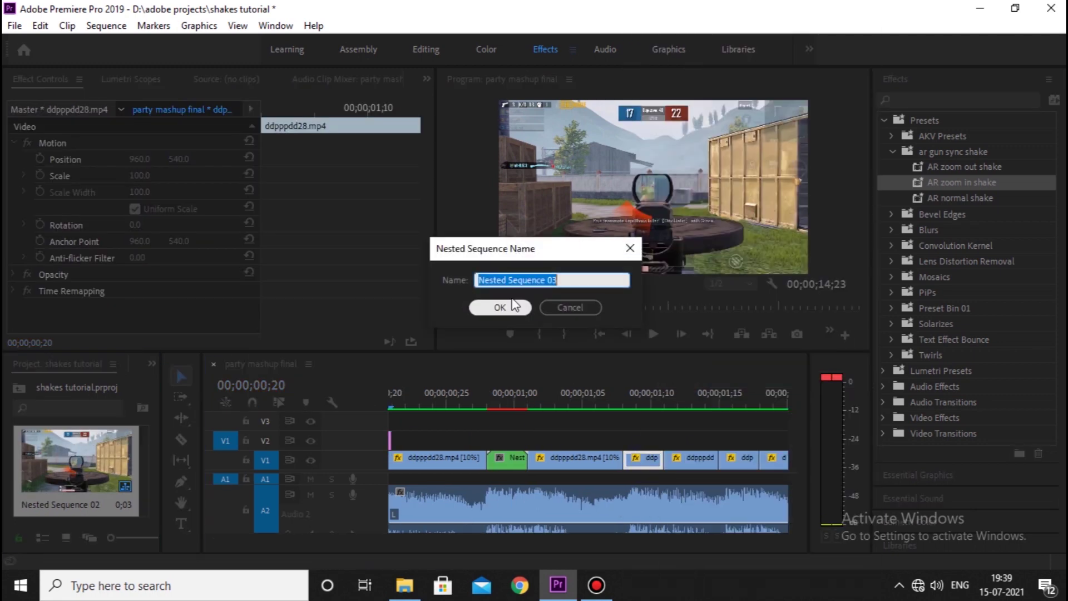
pyautogui.click(500, 307)
pyautogui.rightClick(685, 459)
pyautogui.click(701, 379)
pyautogui.click(500, 307)
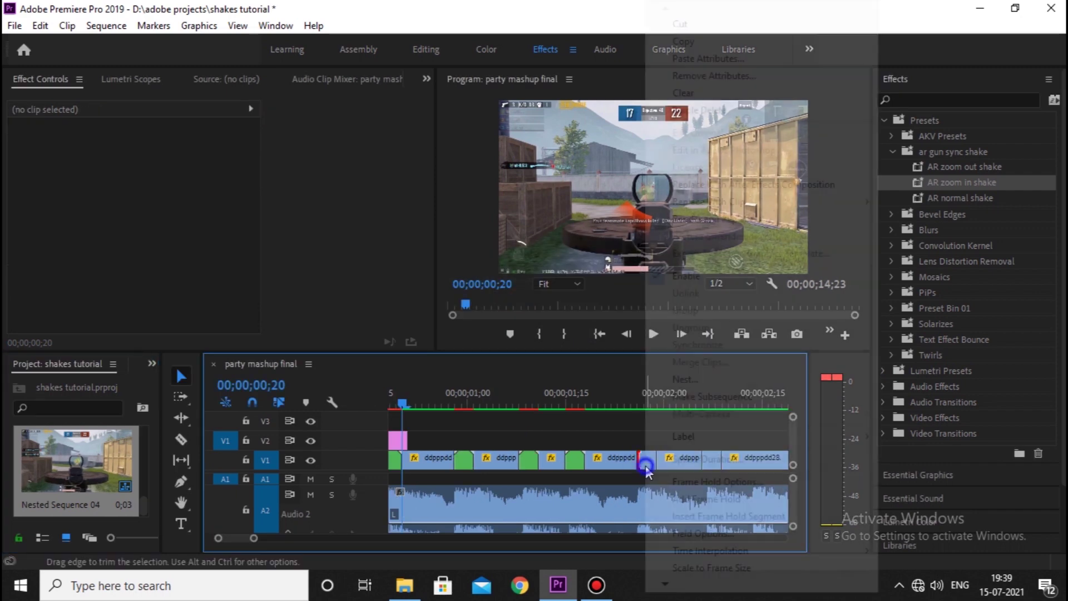
pyautogui.click(683, 379)
pyautogui.click(501, 307)
pyautogui.rightClick(715, 465)
pyautogui.click(743, 379)
# Step: Confirm Nested Sequence 06 and apply the AR zoom in shake preset to the nested V1 clips
pyautogui.click(500, 307)
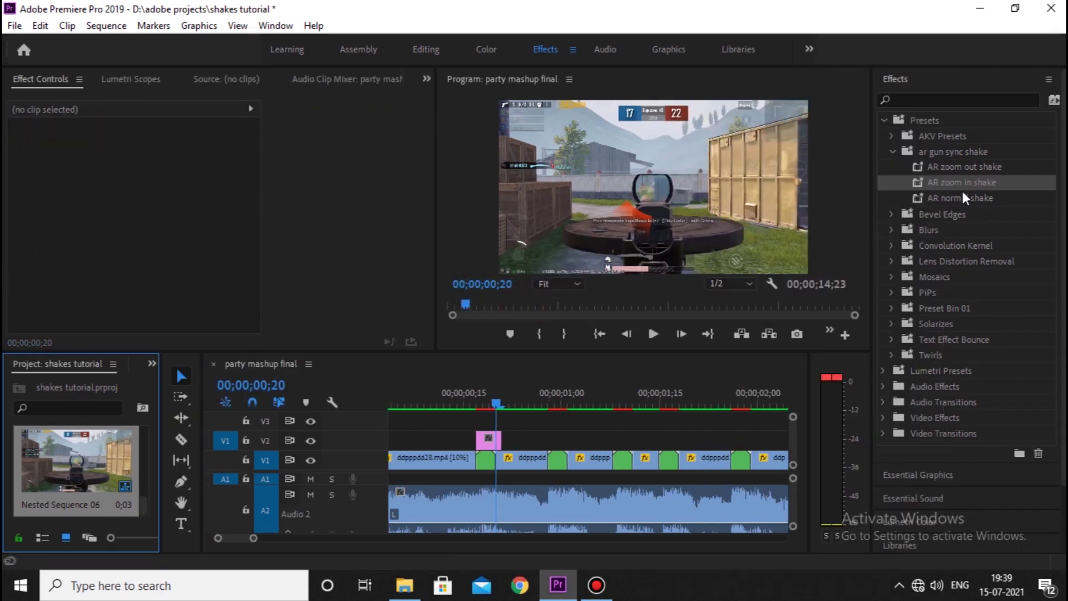
pyautogui.moveTo(963, 183); pyautogui.dragTo(557, 458)
pyautogui.moveTo(962, 182); pyautogui.dragTo(525, 462)
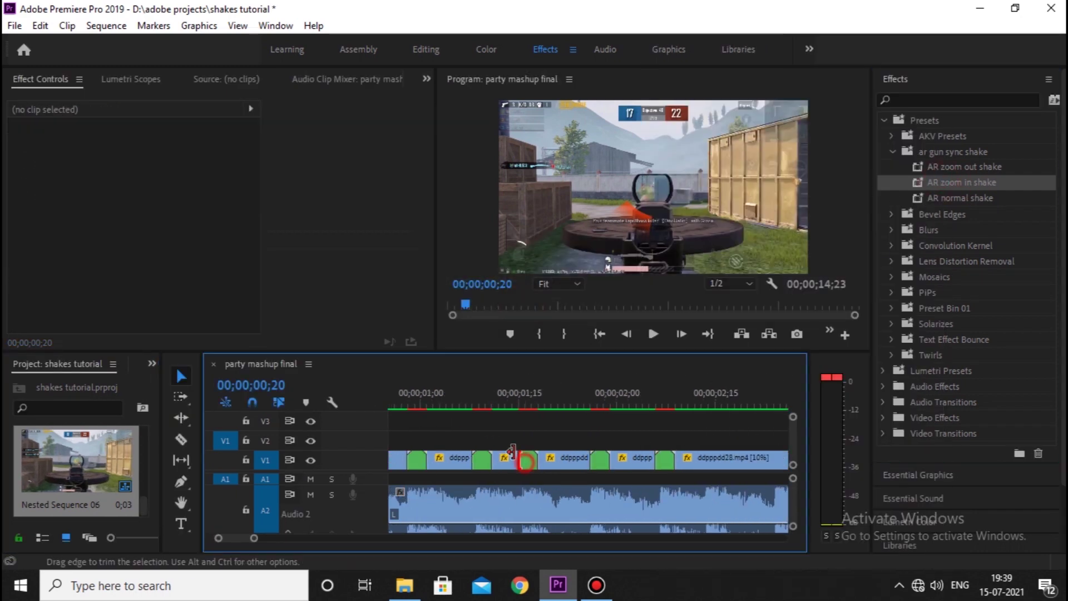
# Step: Play back the nested clips to preview the zoom shake, then try disabling Levels
pyautogui.scroll(-2, 300, 540)
pyautogui.click(450, 392)
pyautogui.press('space')
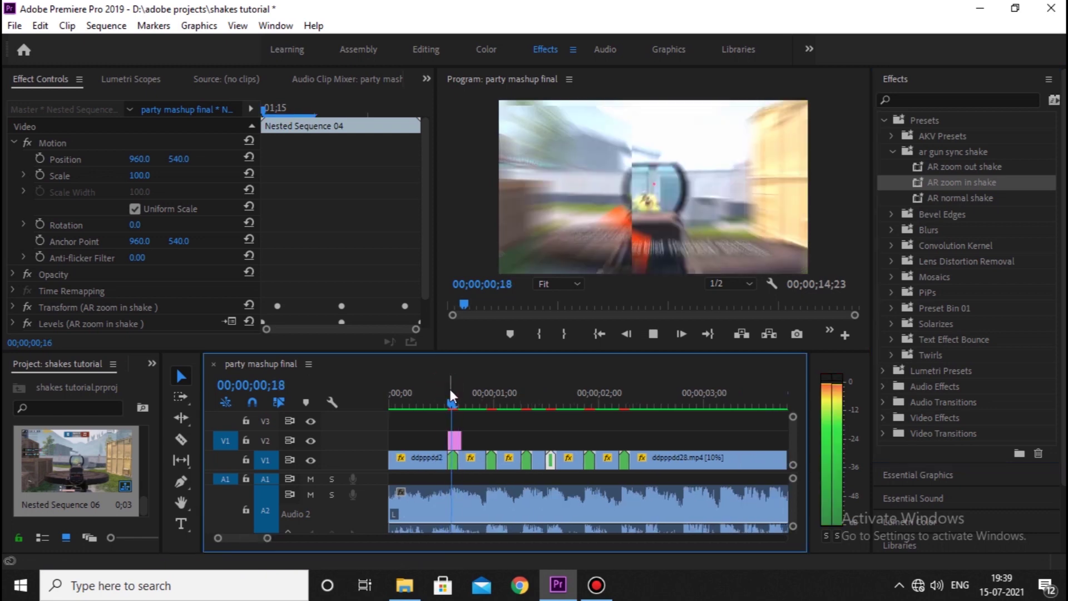
pyautogui.press('space')
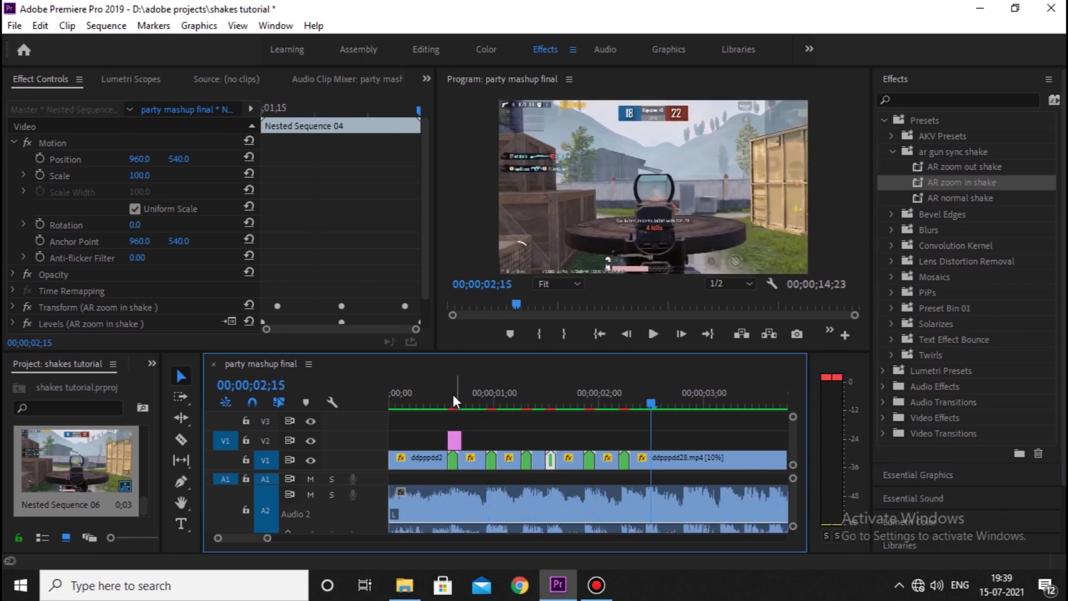
pyautogui.click(446, 397)
pyautogui.press('space')
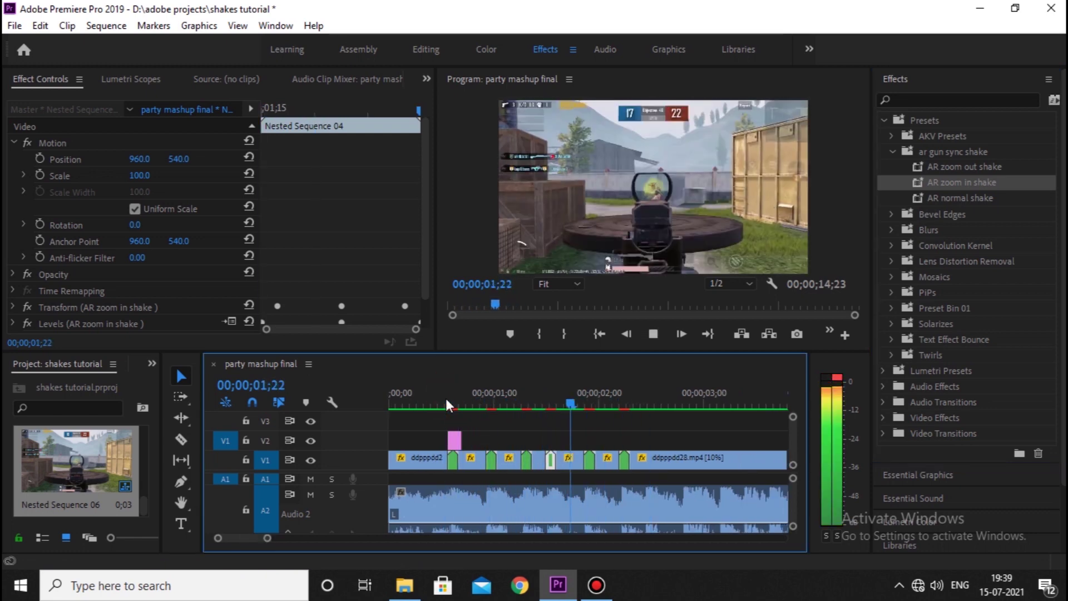
pyautogui.press('space')
pyautogui.click(451, 396)
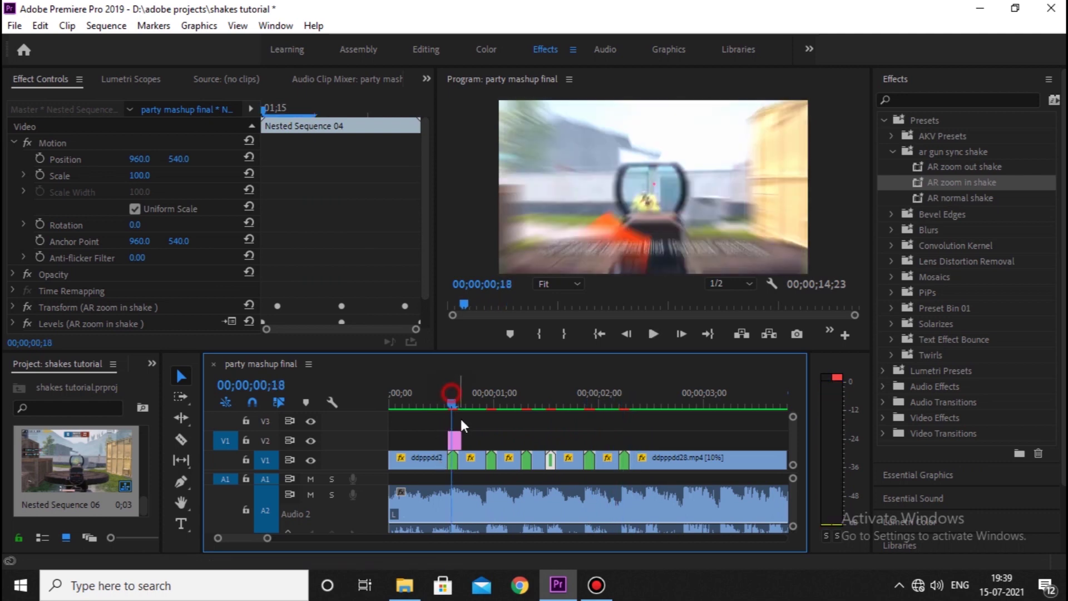
pyautogui.scroll(-2, 120, 269)
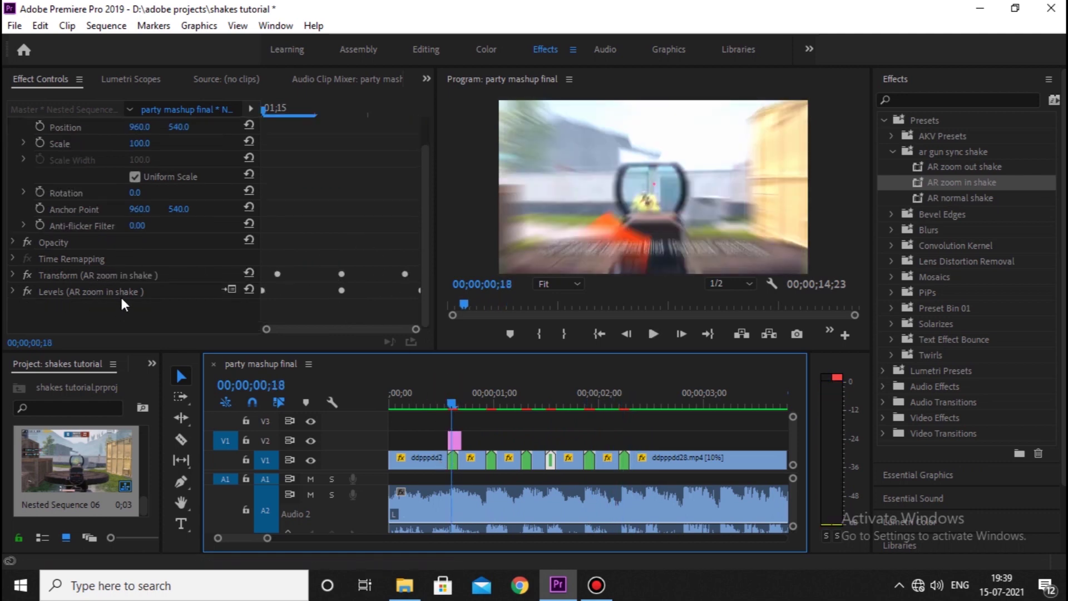
pyautogui.click(23, 291)
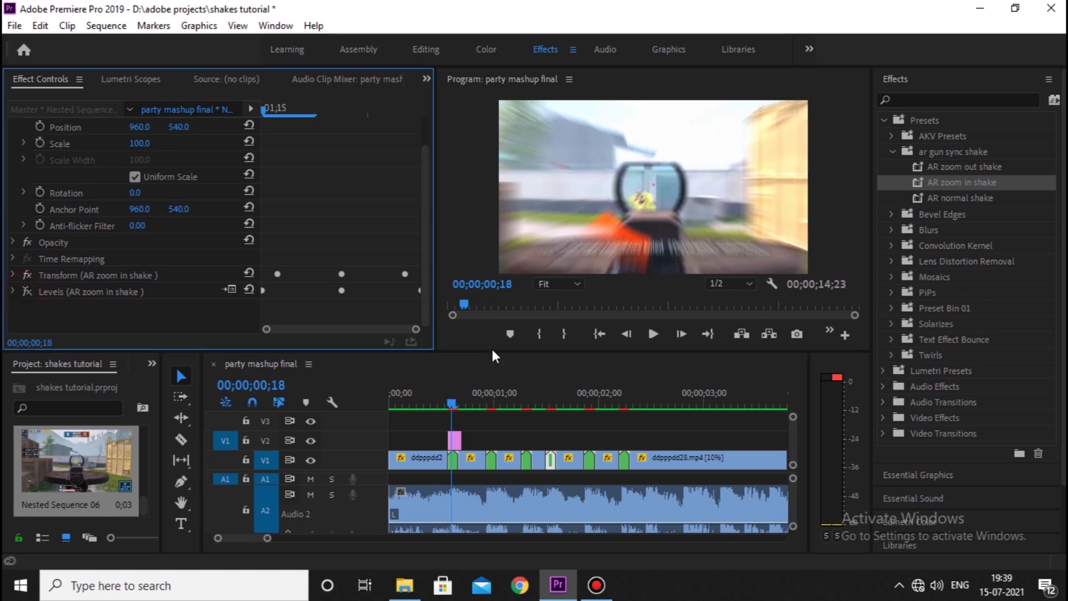
# Step: Turn off the Levels effect from AR zoom in shake on each short V1 clip
pyautogui.click(454, 460)
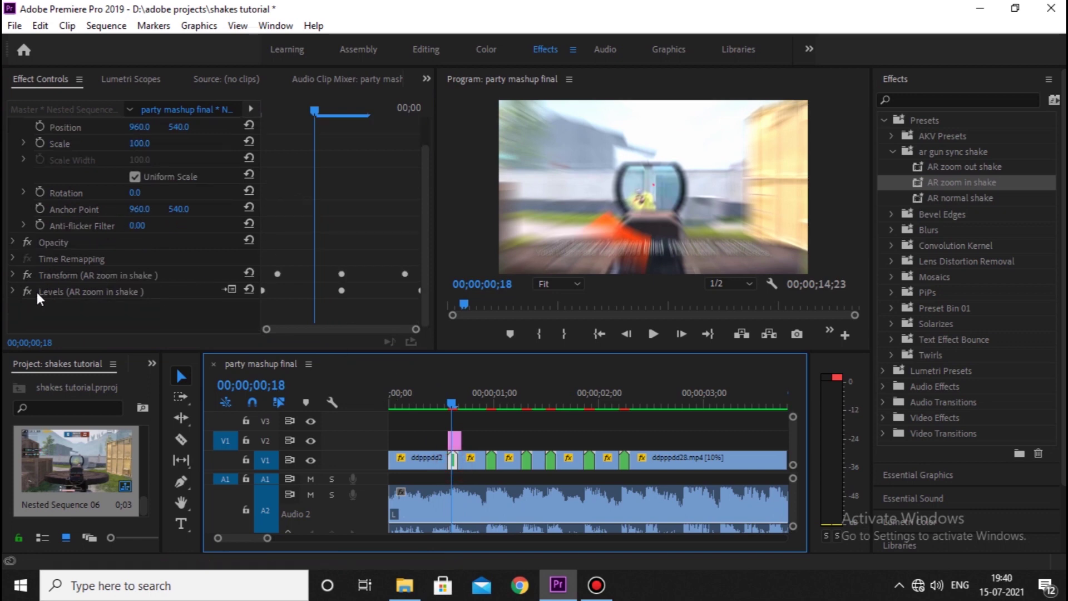
pyautogui.click(27, 292)
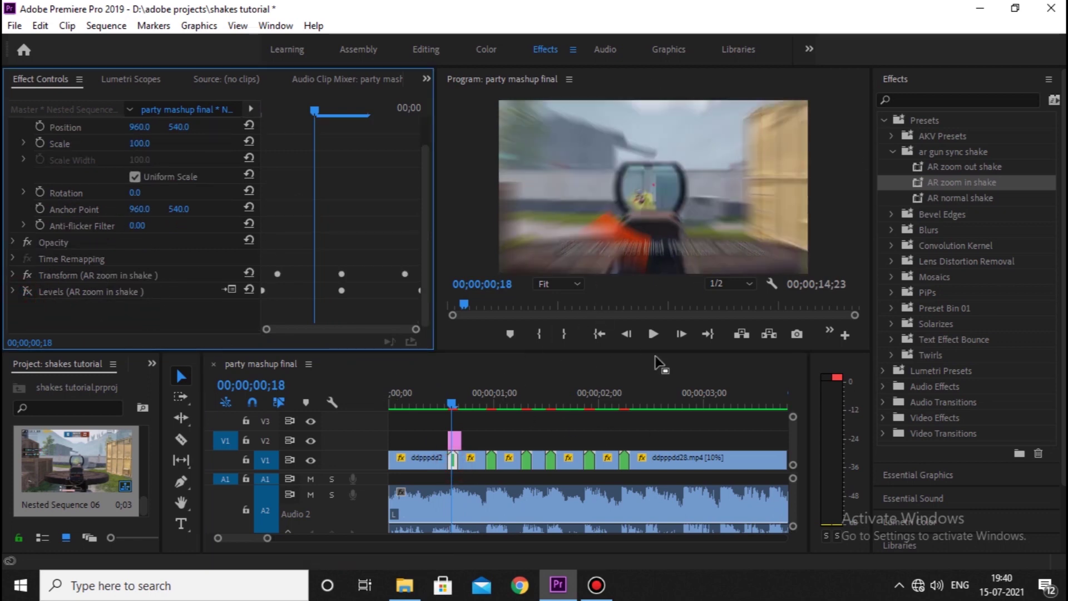
pyautogui.click(492, 462)
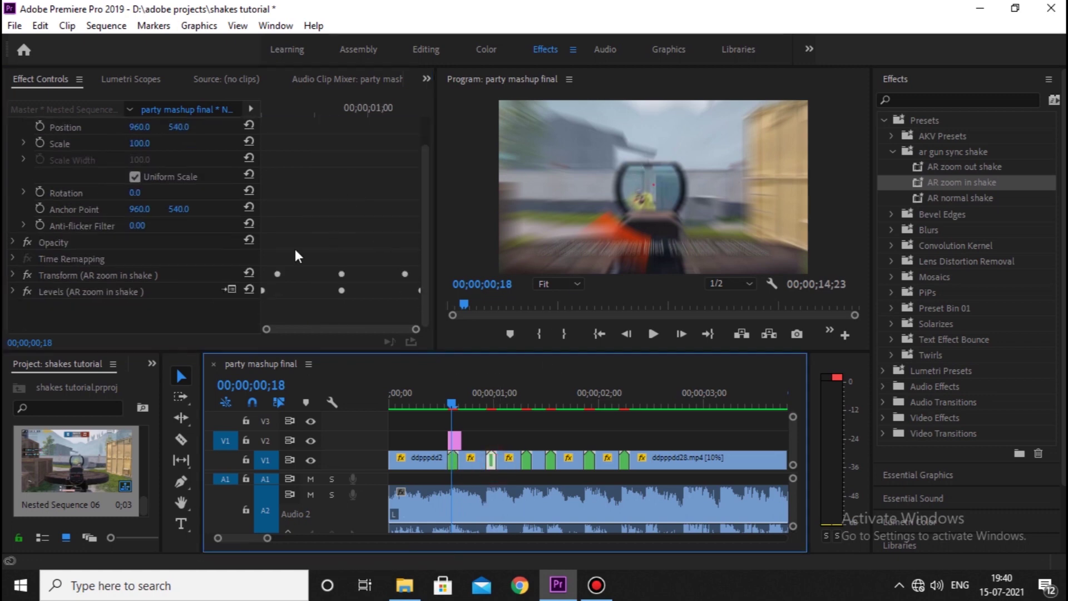
pyautogui.click(528, 461)
pyautogui.scroll(-2, 342, 215)
pyautogui.click(26, 292)
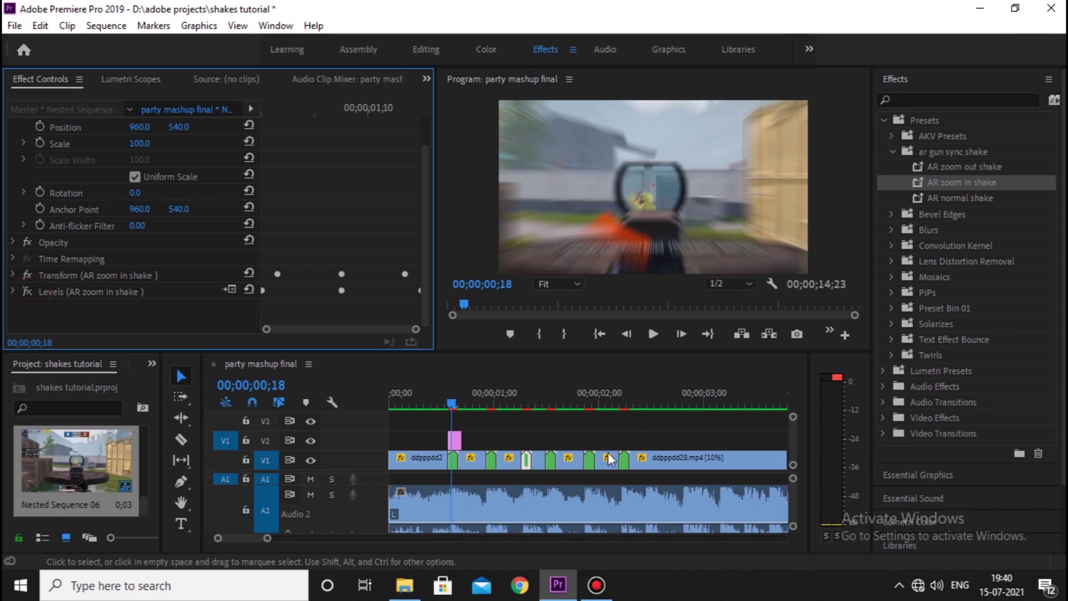
pyautogui.click(591, 460)
pyautogui.click(32, 292)
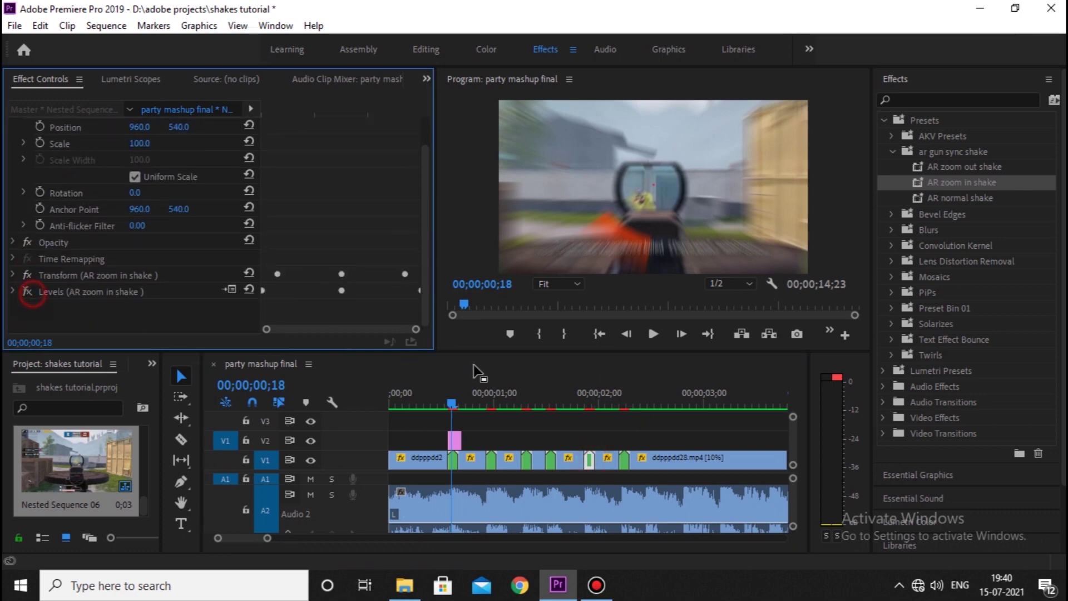
pyautogui.click(625, 461)
pyautogui.click(26, 291)
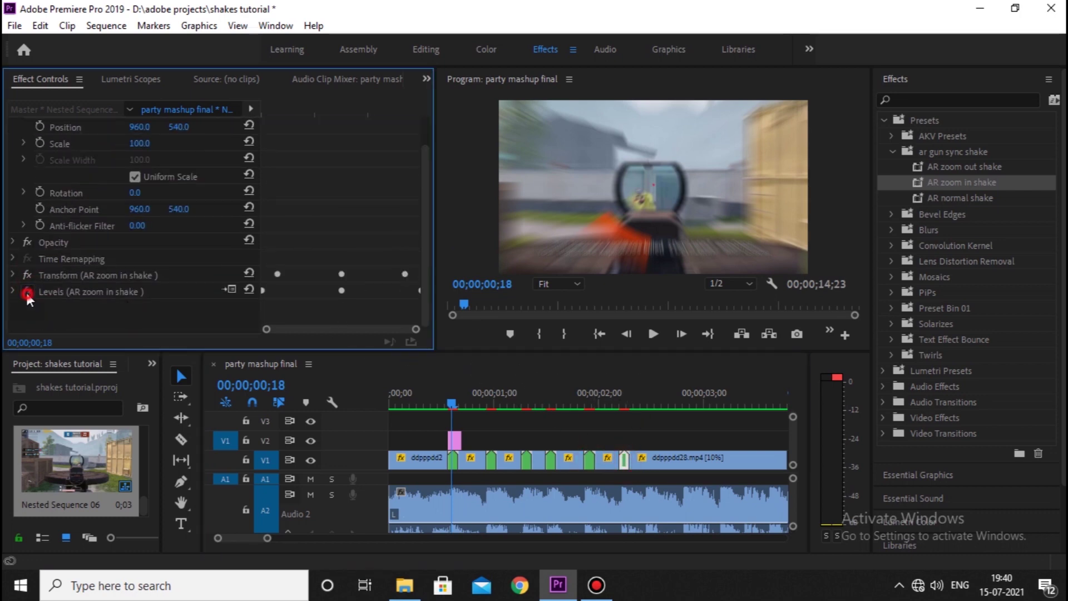
# Step: Play the zoom shakes from near the start twice to review them
pyautogui.click(444, 392)
pyautogui.press('space')
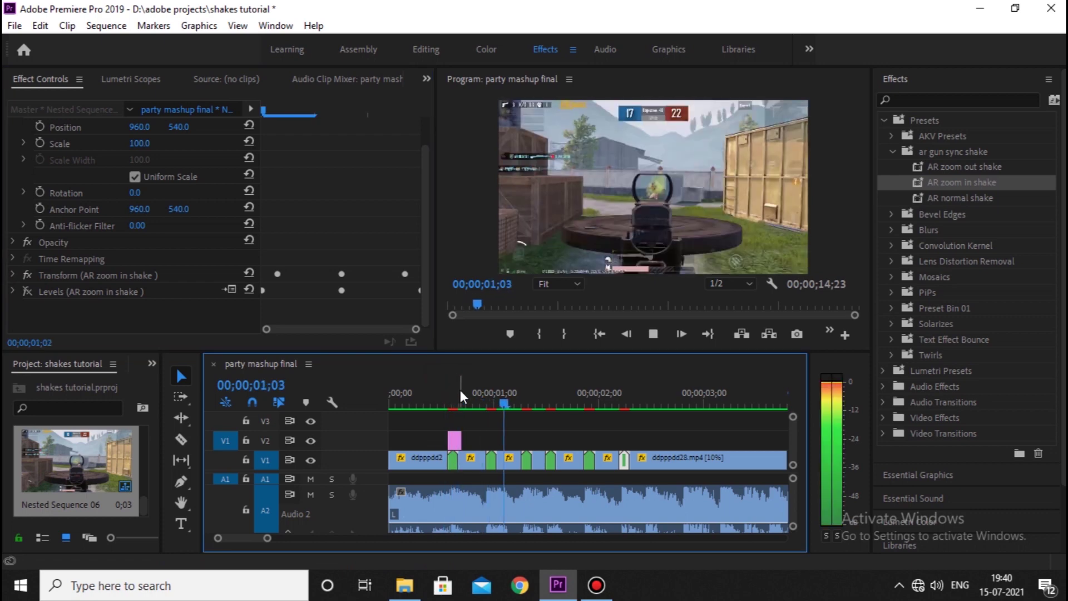
pyautogui.press('space')
pyautogui.click(433, 393)
pyautogui.press('space')
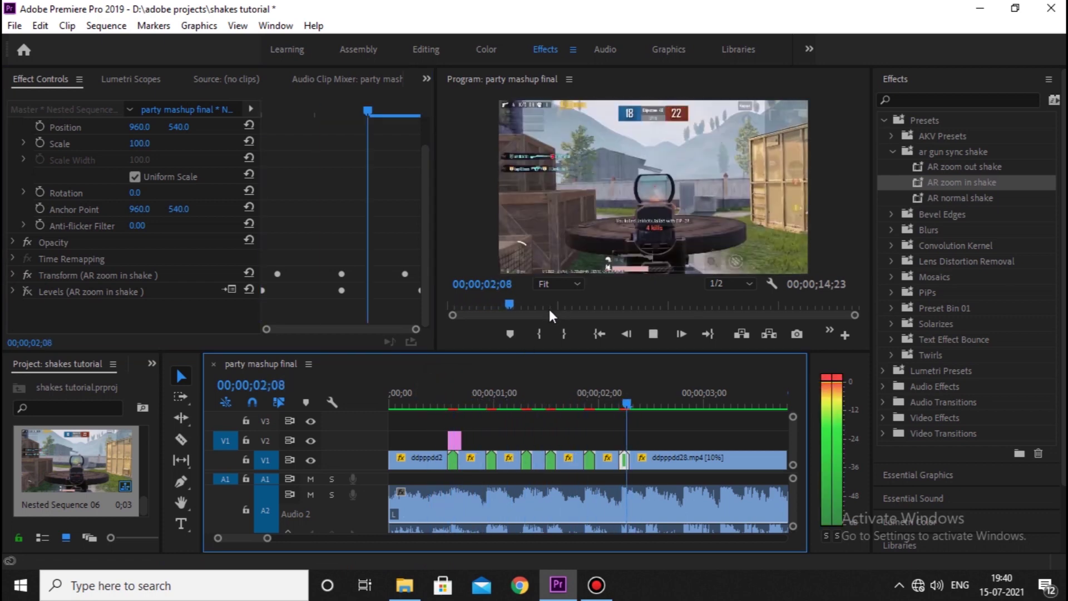
pyautogui.press('space')
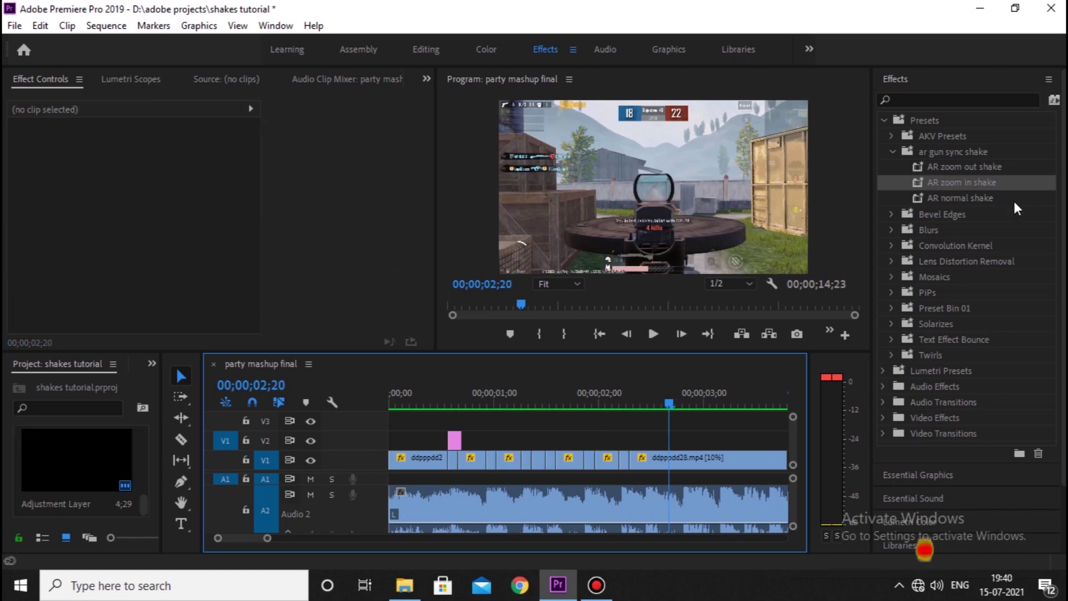
# Step: Apply the AR normal shake preset to the pink adjustment clip and preview it
pyautogui.click(988, 199)
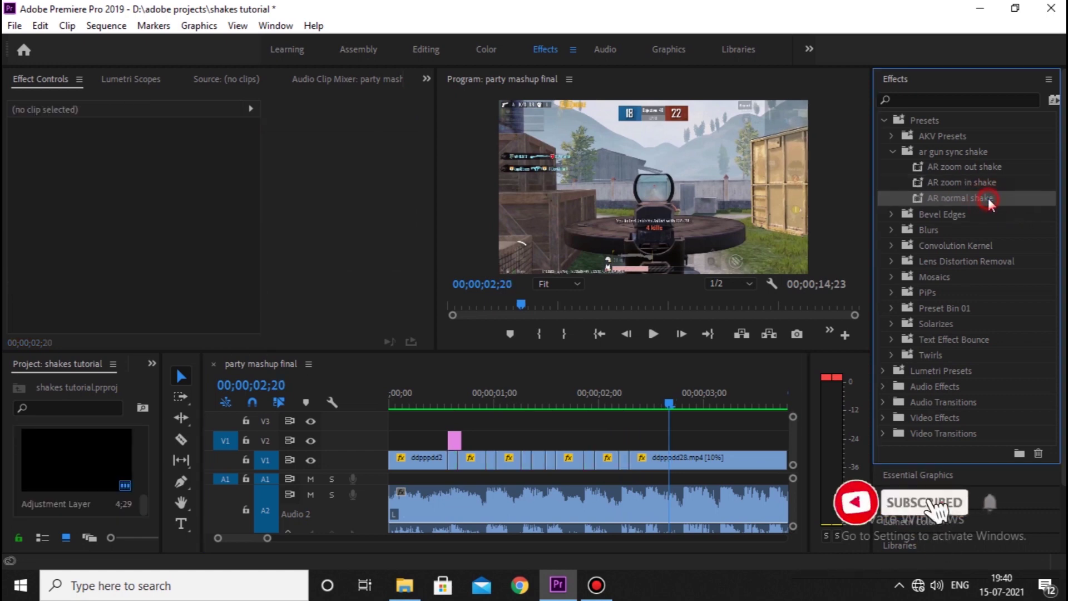
pyautogui.moveTo(988, 198); pyautogui.dragTo(458, 440)
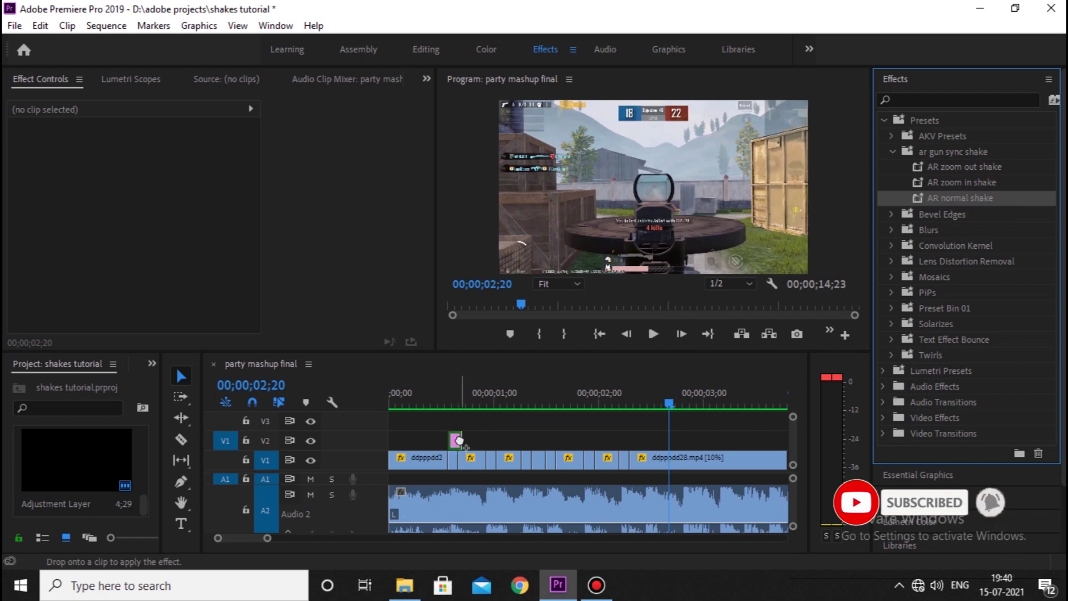
pyautogui.click(443, 392)
pyautogui.press('space')
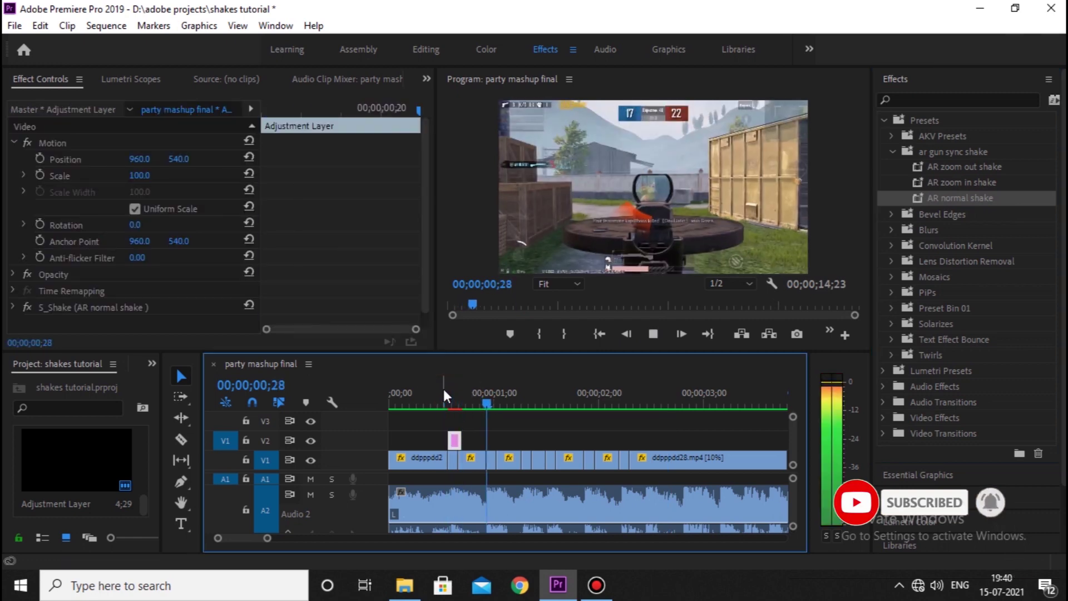
pyautogui.click(444, 392)
pyautogui.click(443, 392)
pyautogui.press('space')
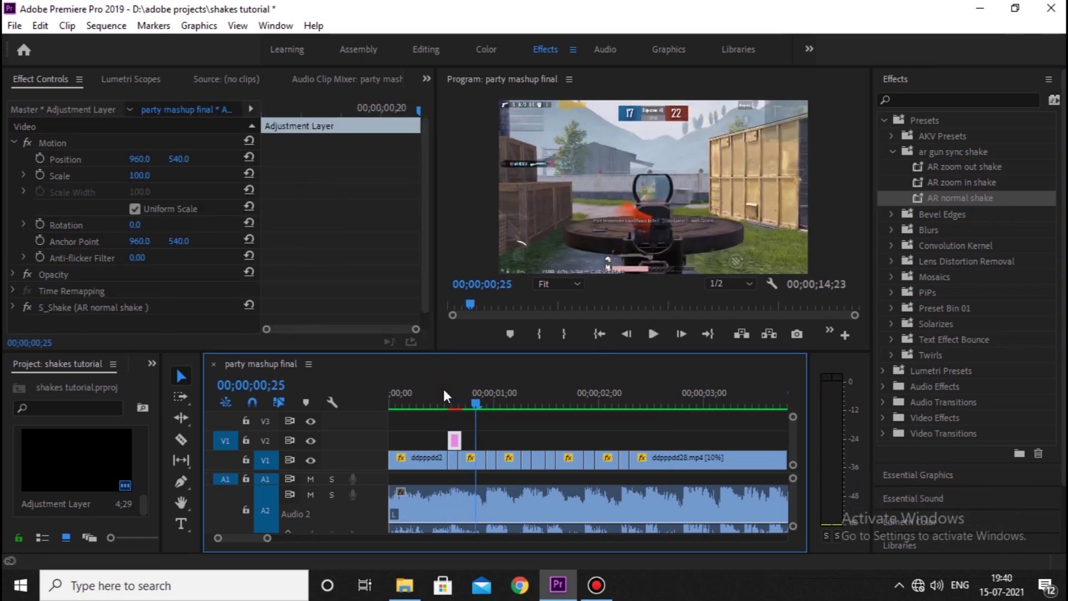
pyautogui.click(443, 392)
pyautogui.press('space')
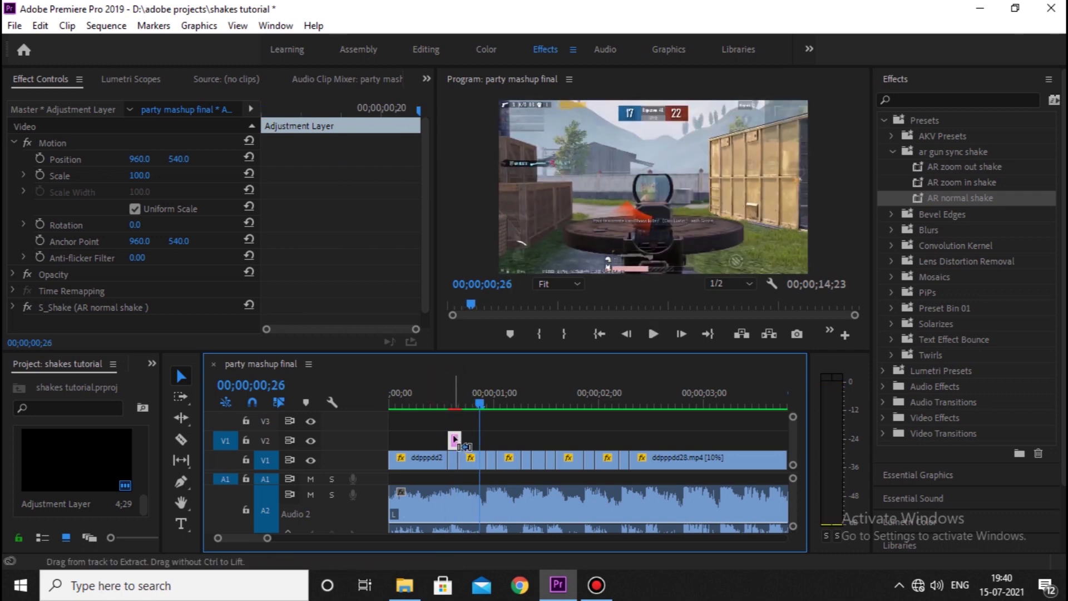
# Step: Lock V1 and paste shake clip copies at the next beat and at 01;09
pyautogui.click(248, 459)
pyautogui.moveTo(492, 391); pyautogui.dragTo(488, 392)
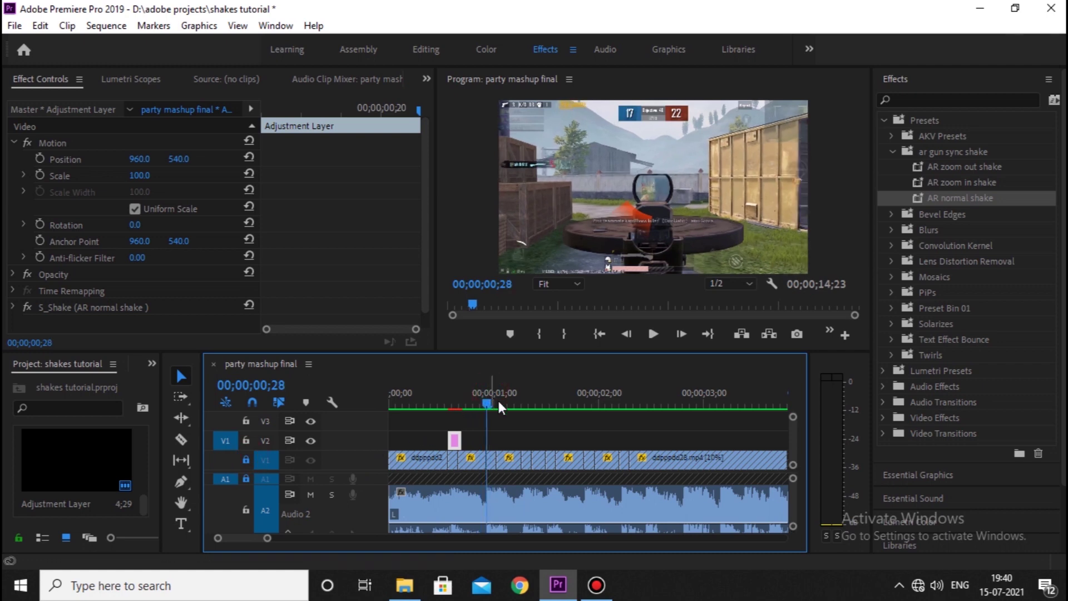
pyautogui.hotkey('ctrl', 'v')
pyautogui.click(524, 394)
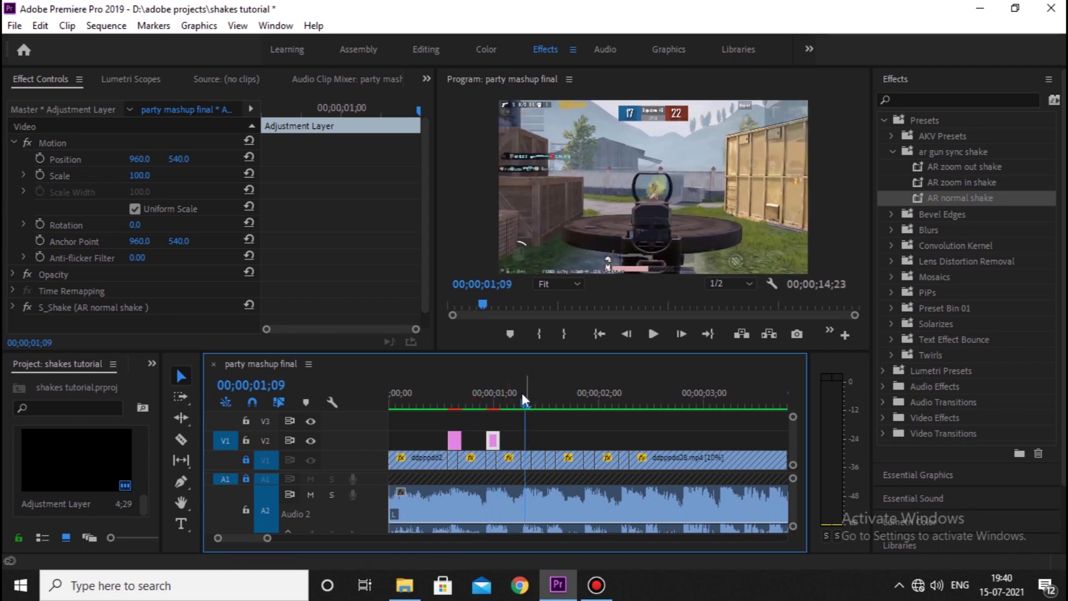
pyautogui.hotkey('ctrl', 'v')
# Step: Paste further shake clip copies on the beats at 01;15, 01;26 and 02;06
pyautogui.click(549, 394)
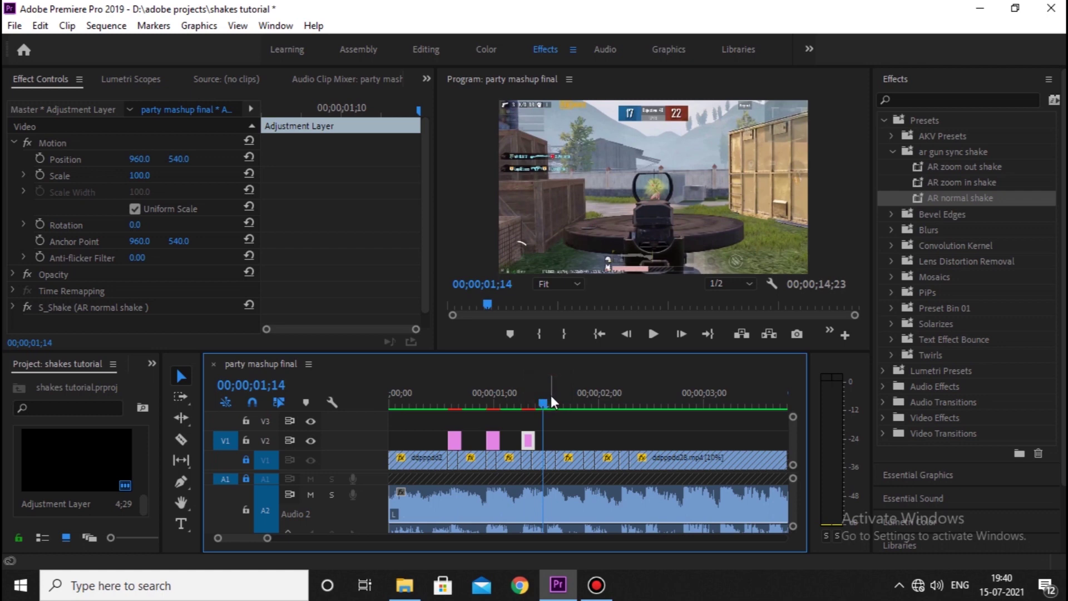
pyautogui.click(550, 397)
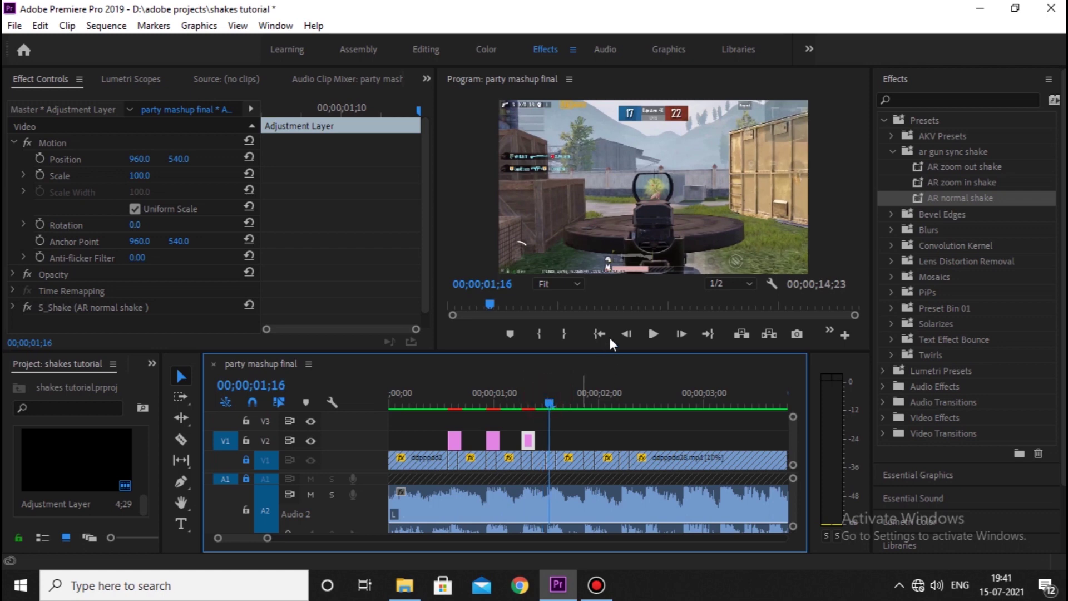
pyautogui.click(627, 334)
pyautogui.click(549, 394)
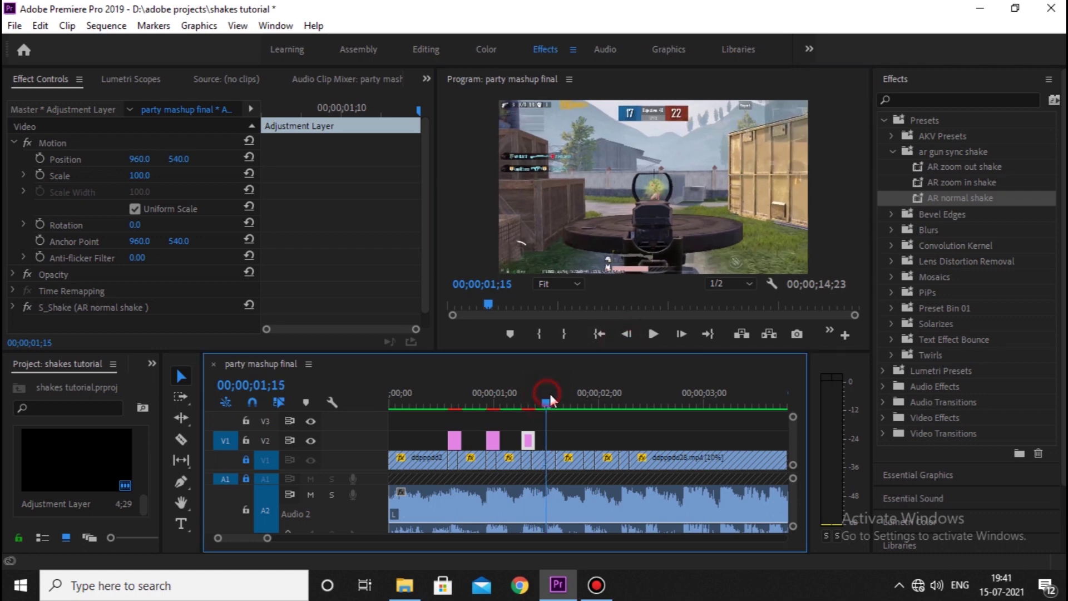
pyautogui.hotkey('ctrl', 'v')
pyautogui.click(587, 396)
pyautogui.hotkey('ctrl', 'v')
pyautogui.click(617, 397)
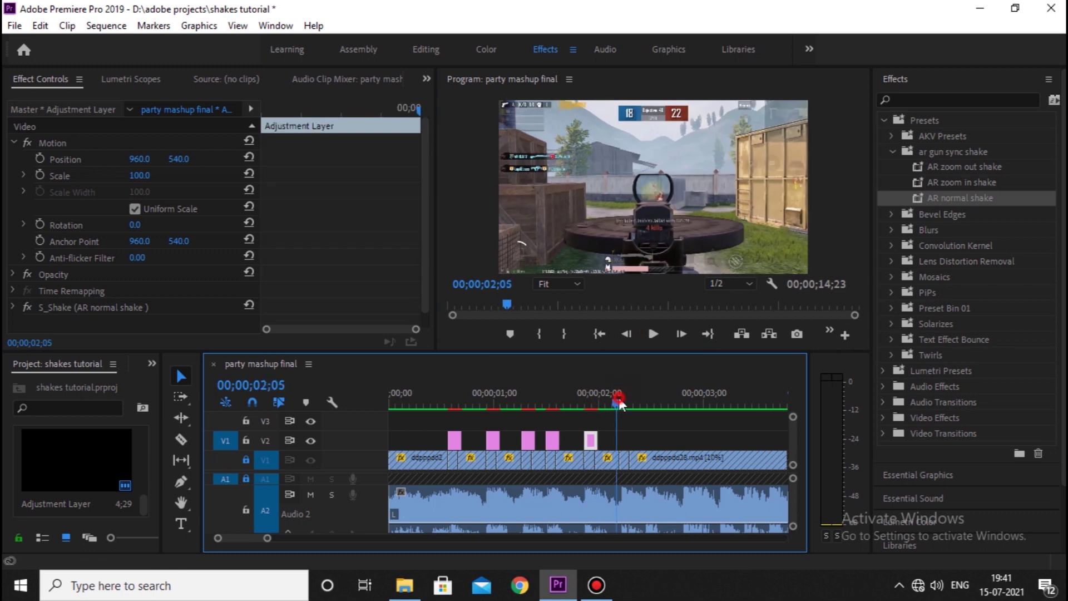
pyautogui.hotkey('ctrl', 'v')
# Step: Play back the series of normal shakes from near the start
pyautogui.click(446, 392)
pyautogui.press('space')
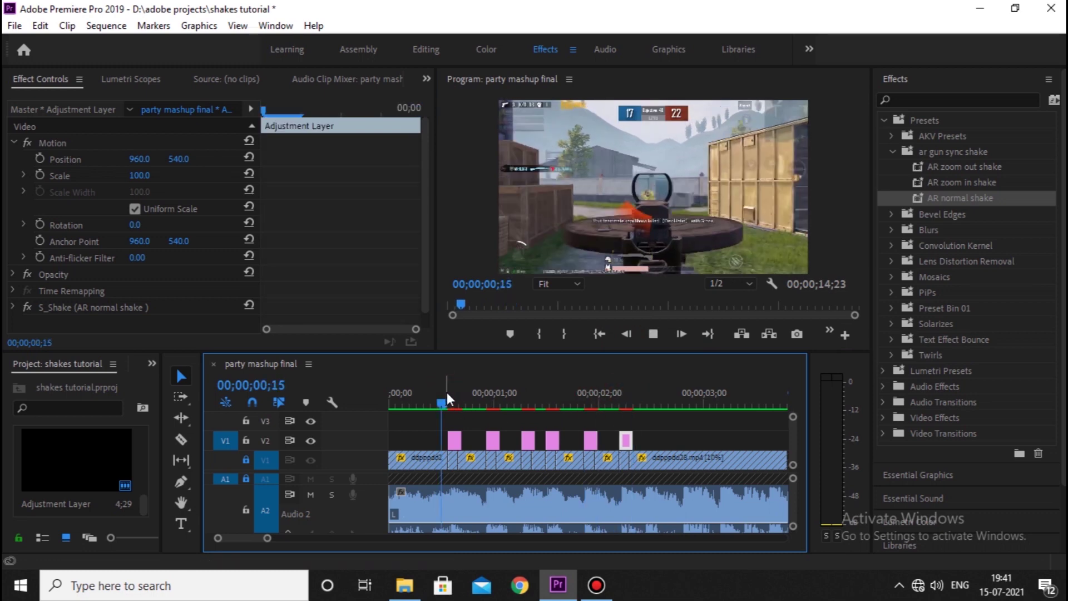
pyautogui.press('space')
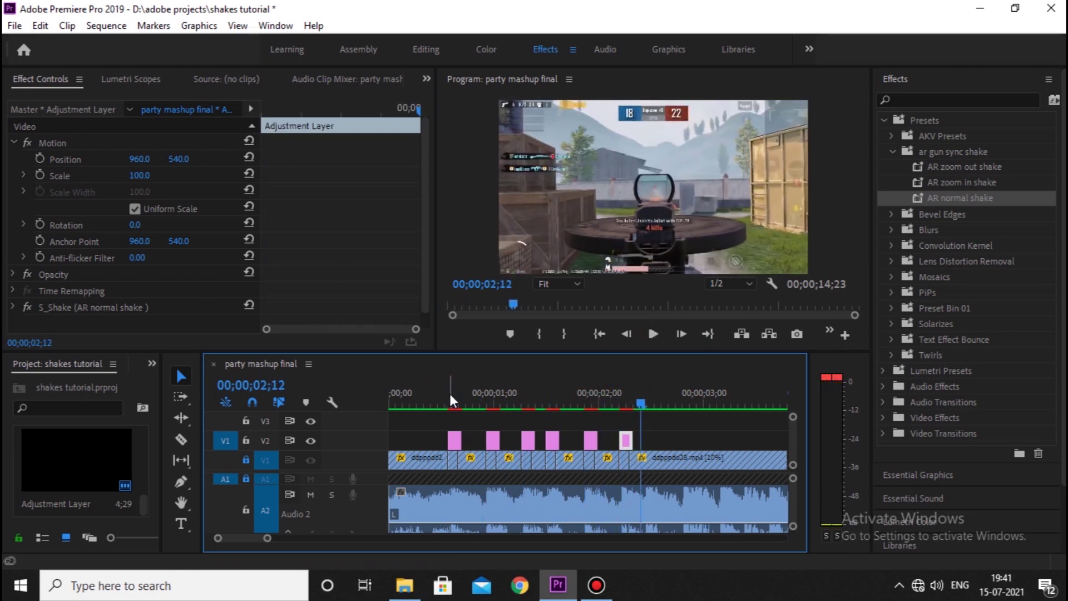
pyautogui.moveTo(267, 538)
pyautogui.mouseDown()
pyautogui.moveTo(257, 538)
pyautogui.moveTo(273, 539)
pyautogui.mouseUp()
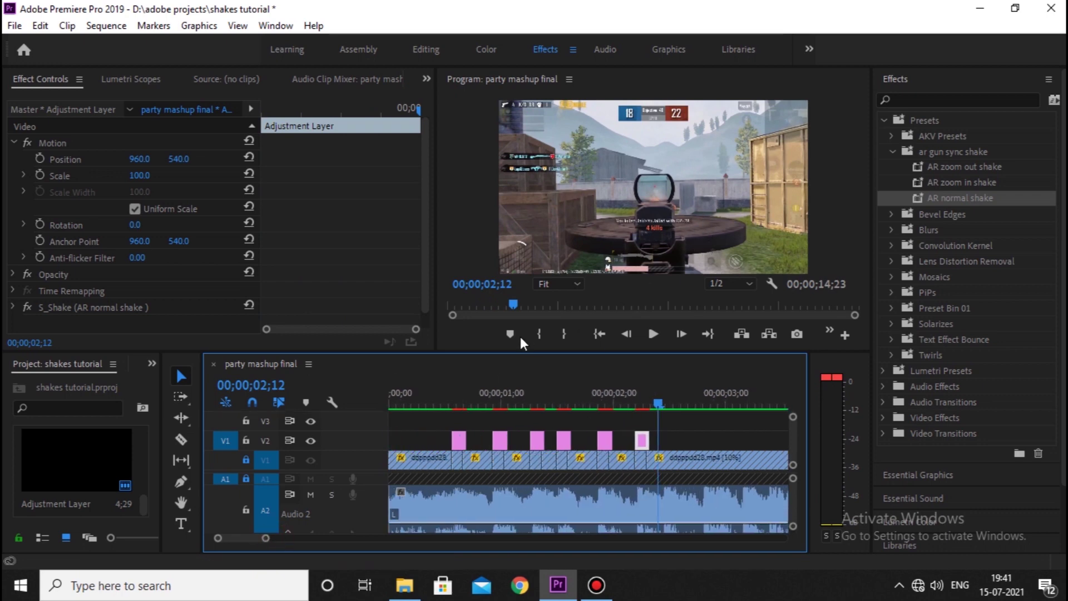
pyautogui.click(436, 396)
pyautogui.press('space')
pyautogui.press('-')
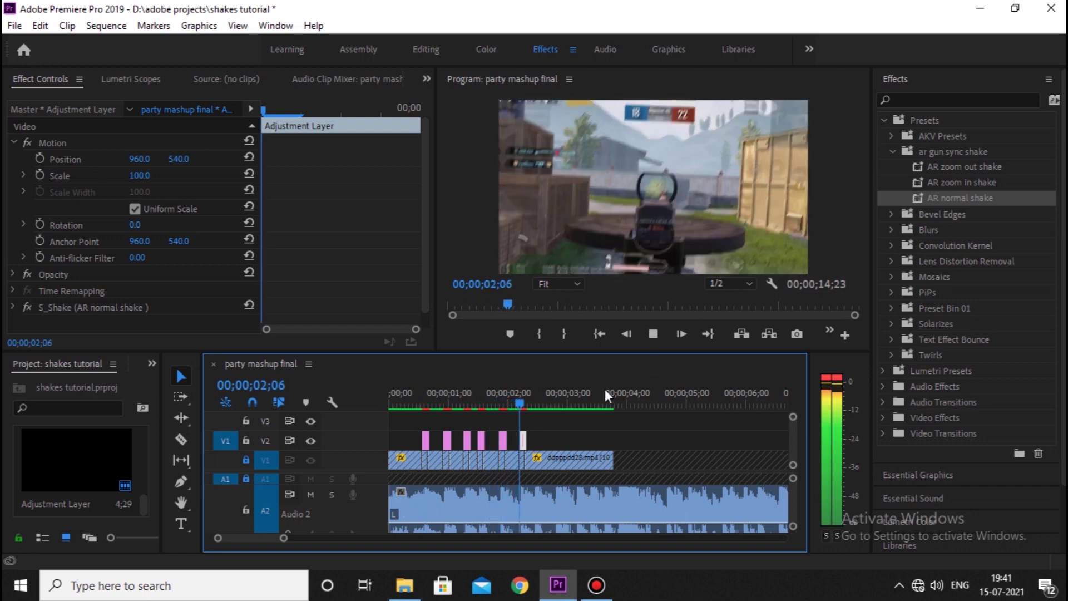
pyautogui.press('space')
pyautogui.doubleClick(425, 442)
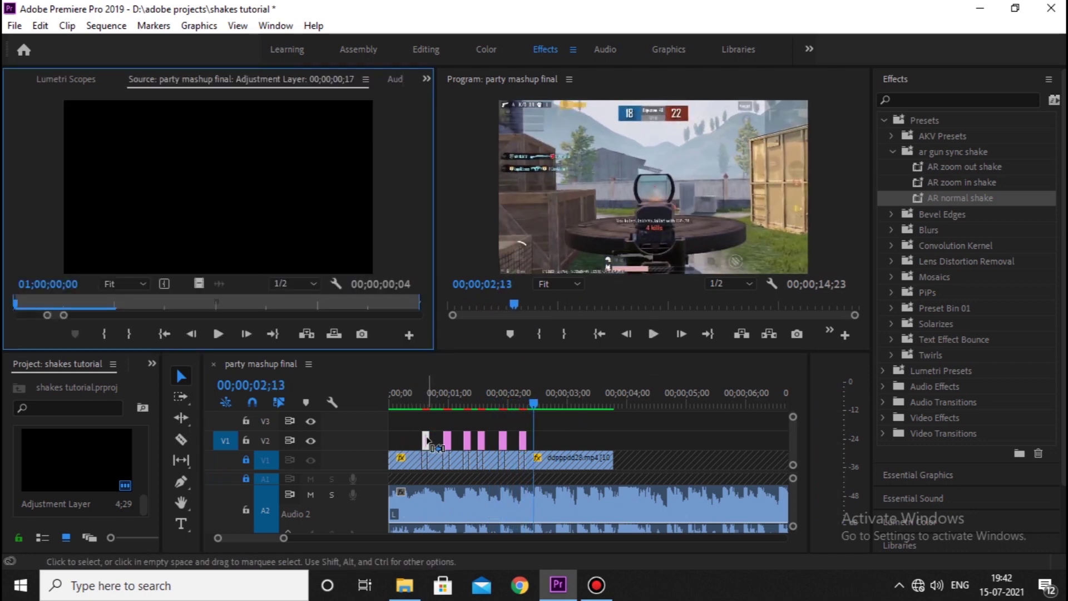
pyautogui.click(425, 393)
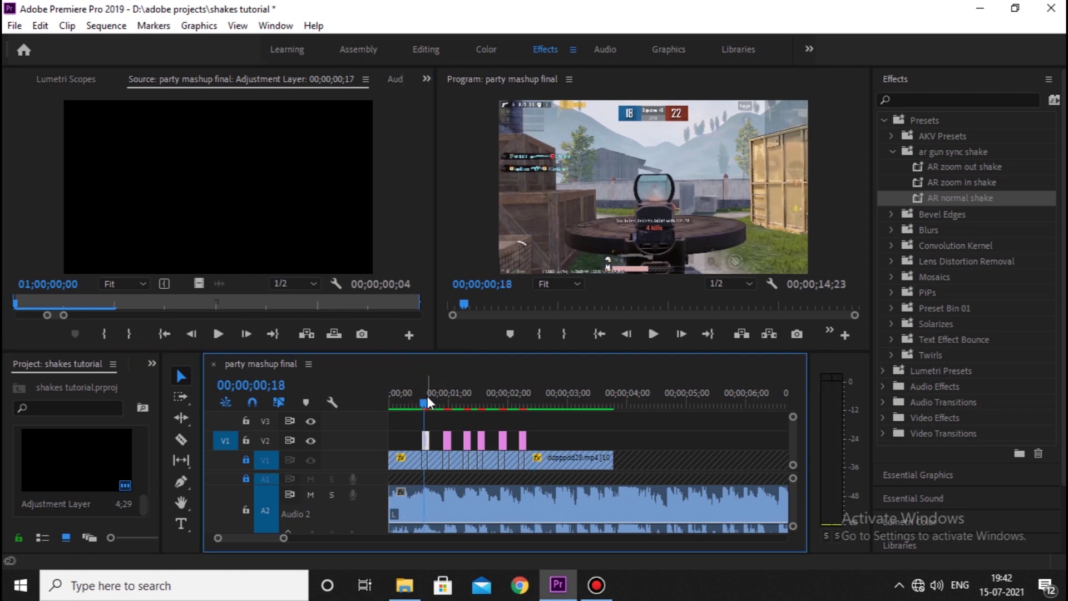
pyautogui.click(411, 402)
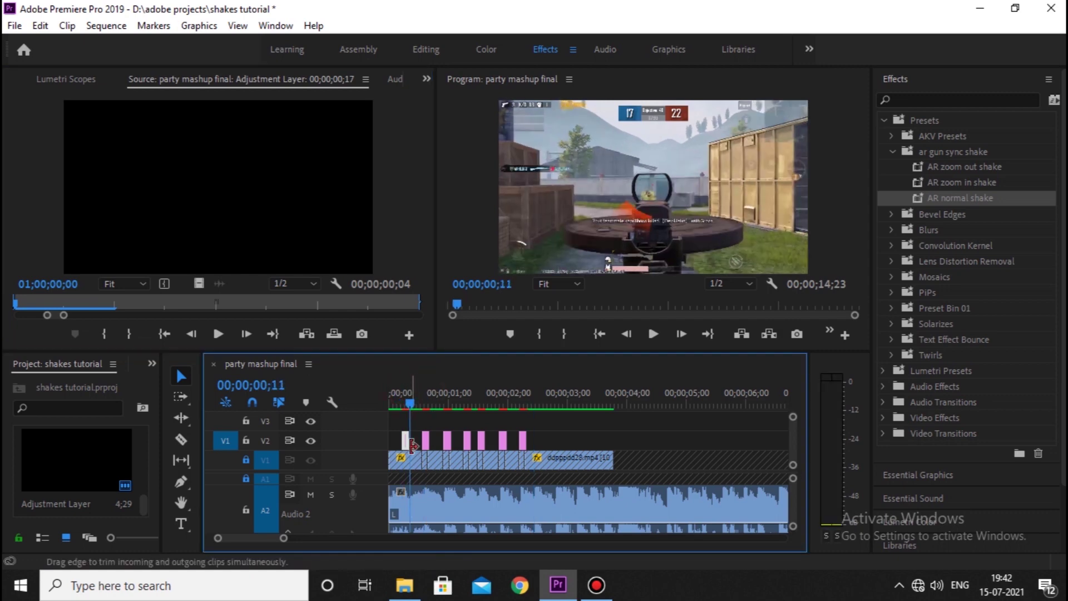
pyautogui.click(413, 446)
pyautogui.moveTo(413, 446); pyautogui.dragTo(596, 422)
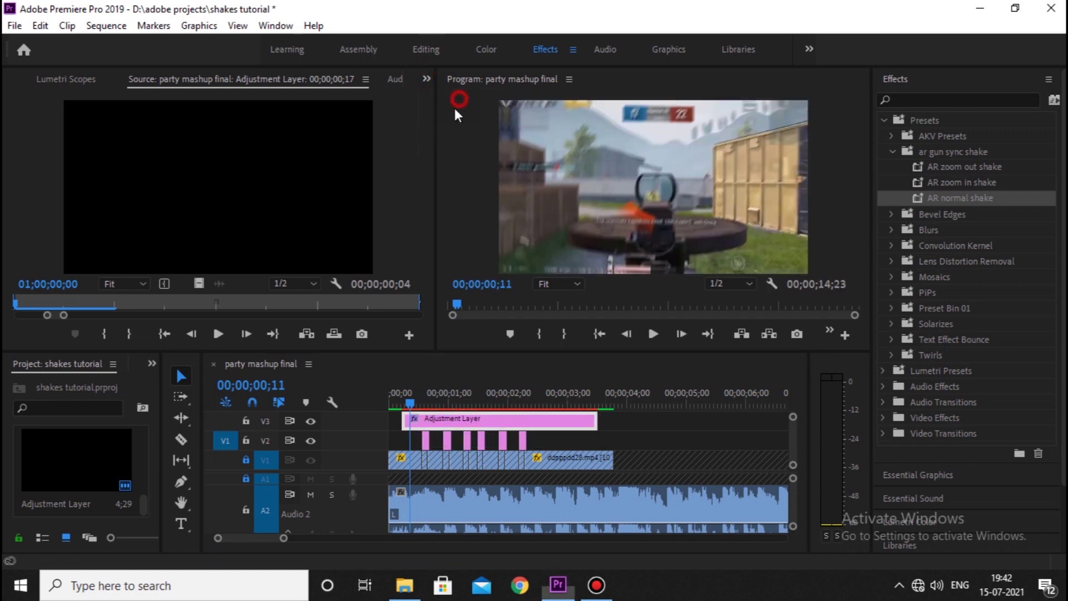
pyautogui.hotkey('shift', '5')
pyautogui.press('space')
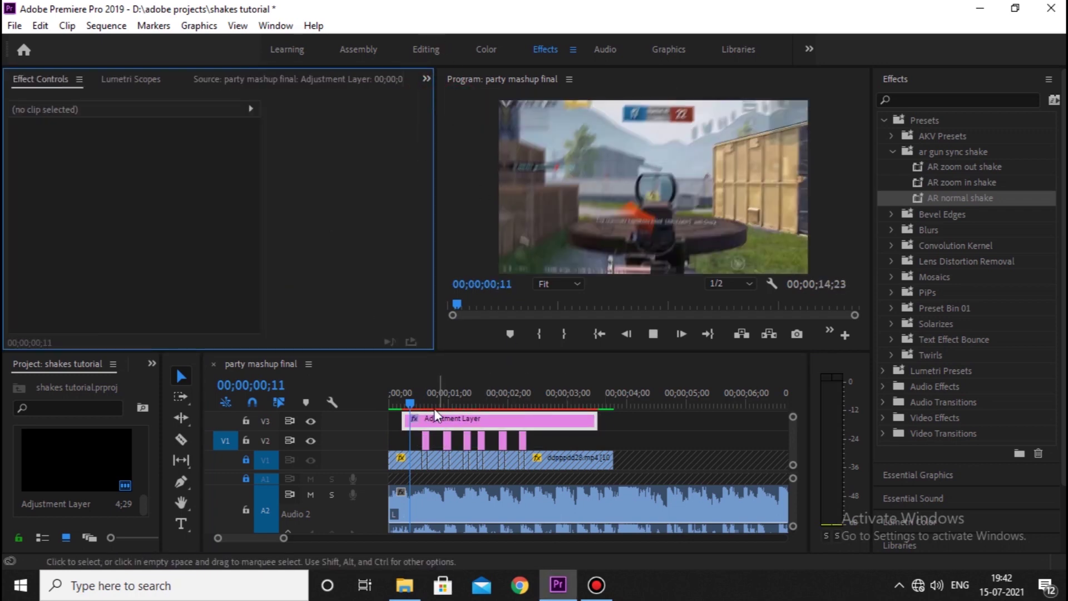
pyautogui.click(409, 397)
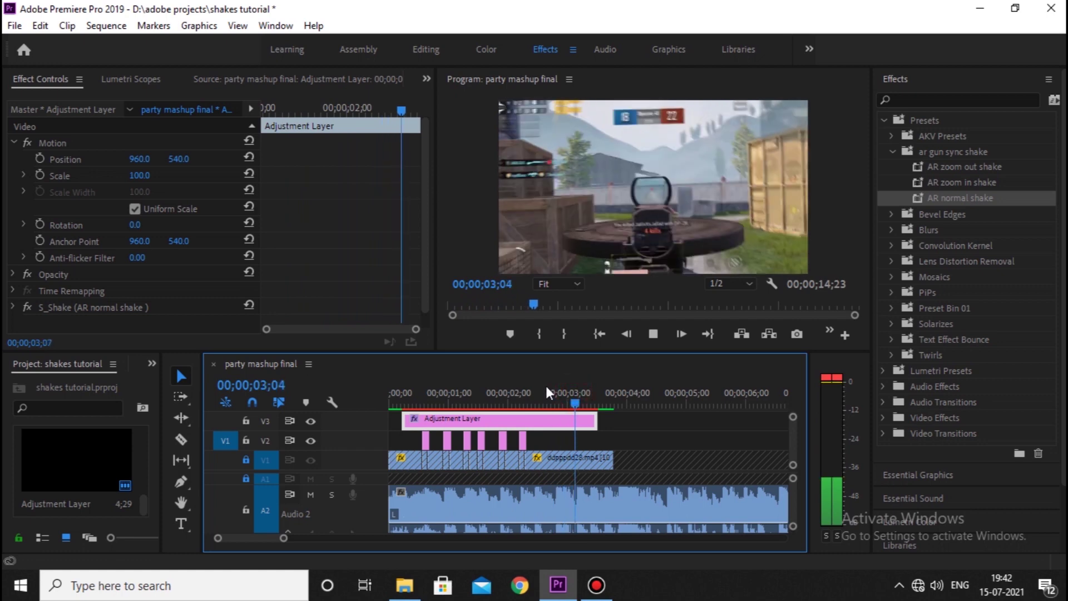
pyautogui.press('space')
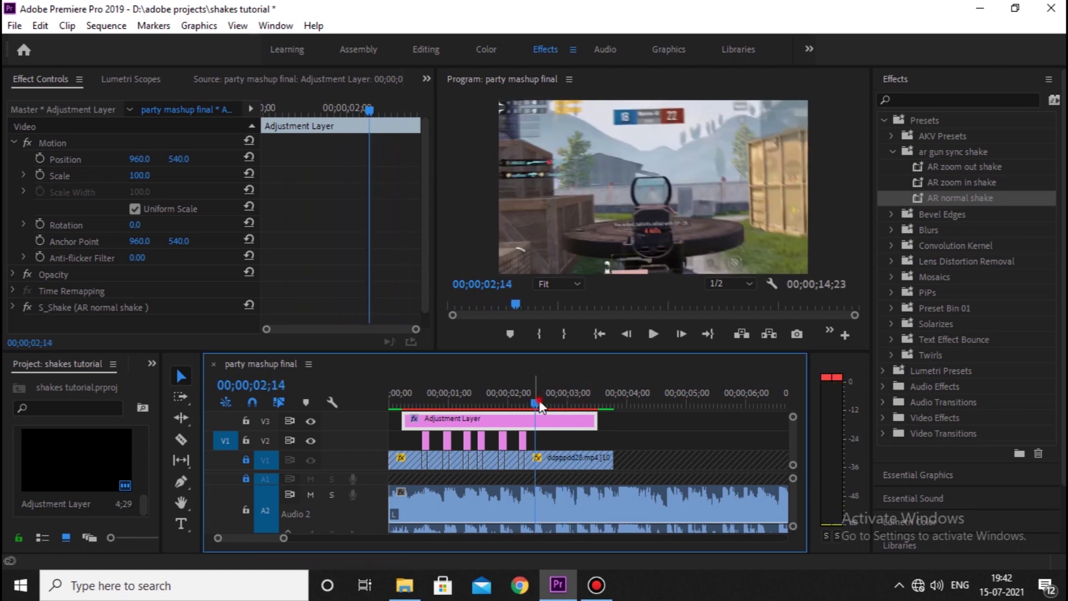
pyautogui.click(532, 399)
pyautogui.press('space')
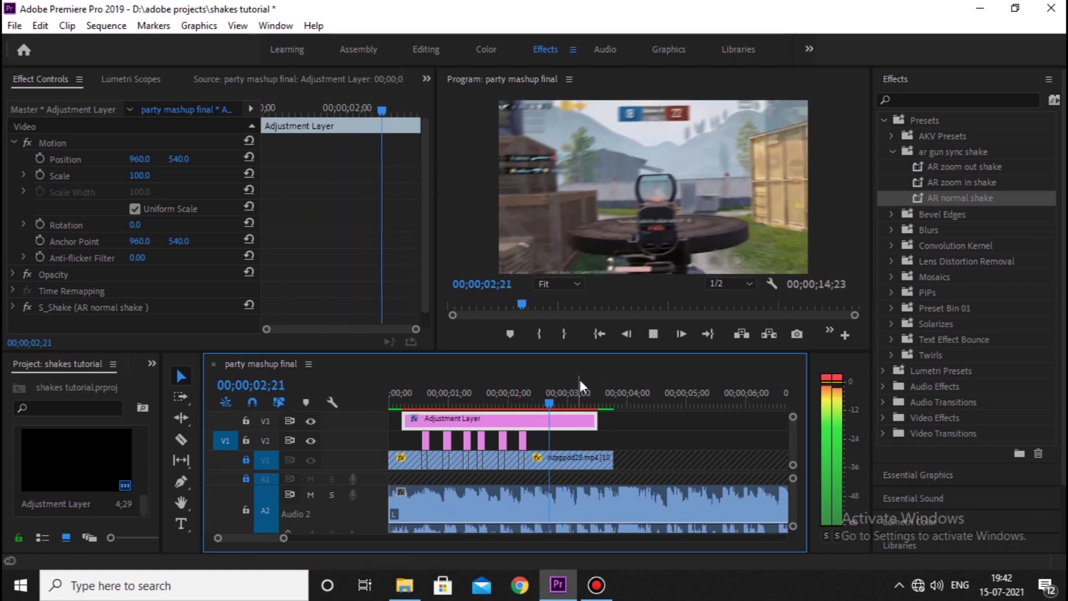
pyautogui.click(594, 405)
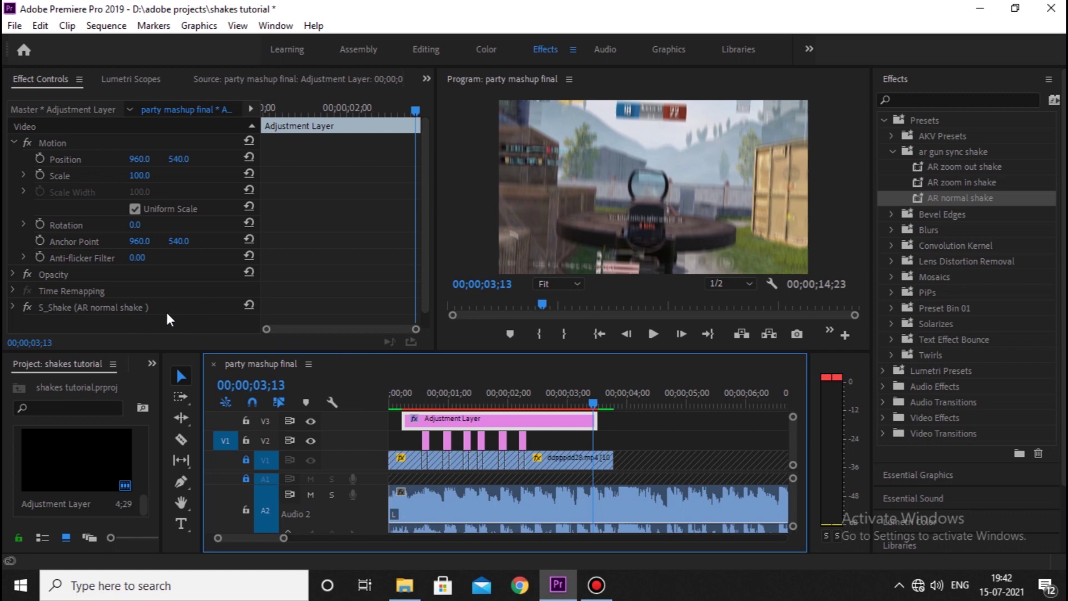
# Step: Delete S_Shake from the adjustment layer and apply the Crop effect instead
pyautogui.click(143, 309)
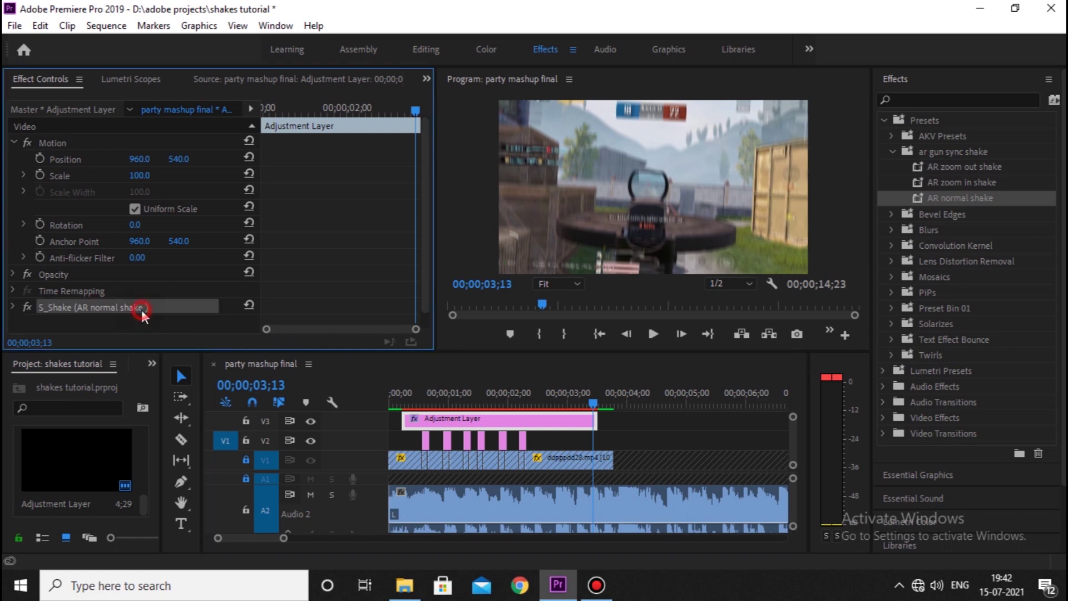
pyautogui.press('Delete')
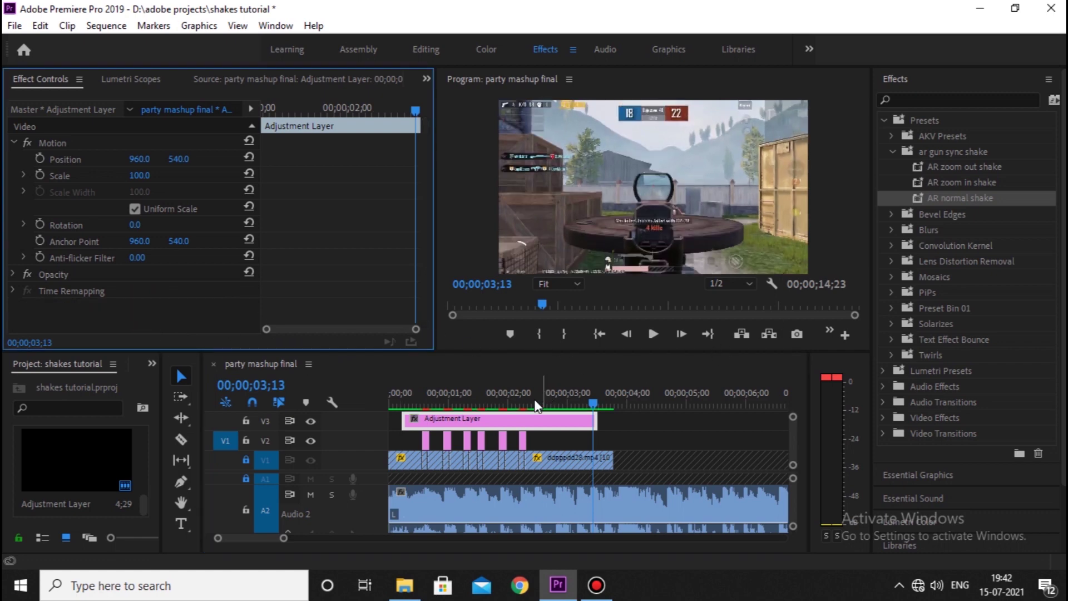
pyautogui.click(898, 101)
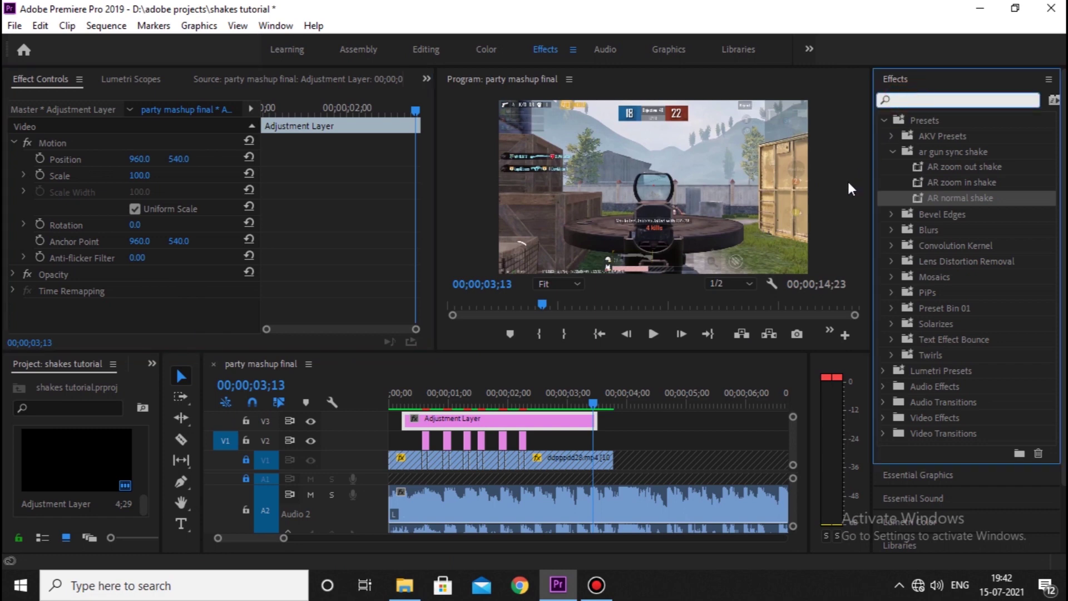
pyautogui.write('crop')
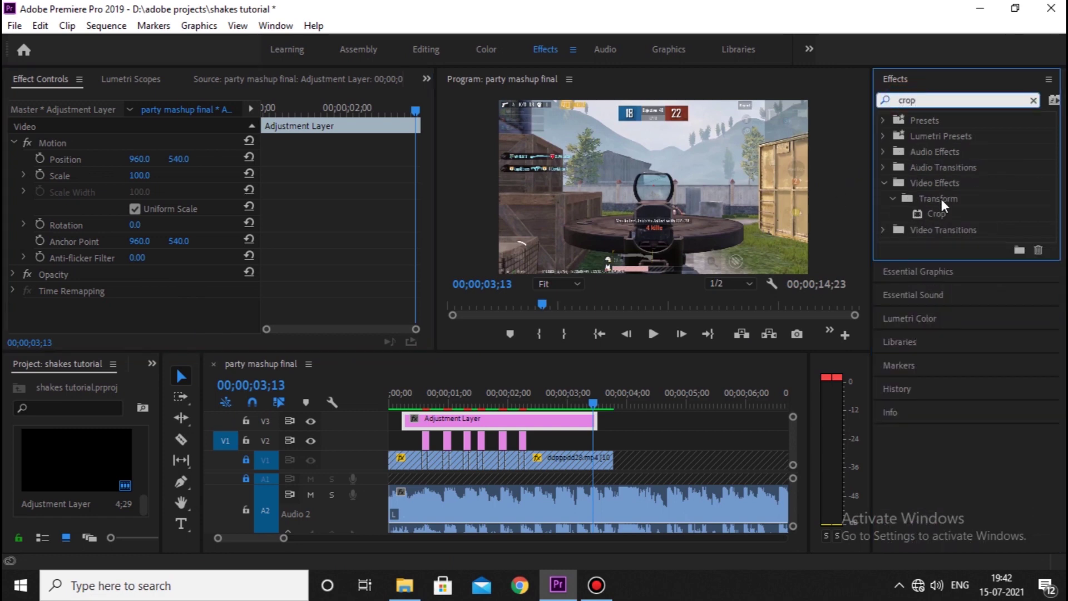
pyautogui.moveTo(947, 215); pyautogui.dragTo(478, 420)
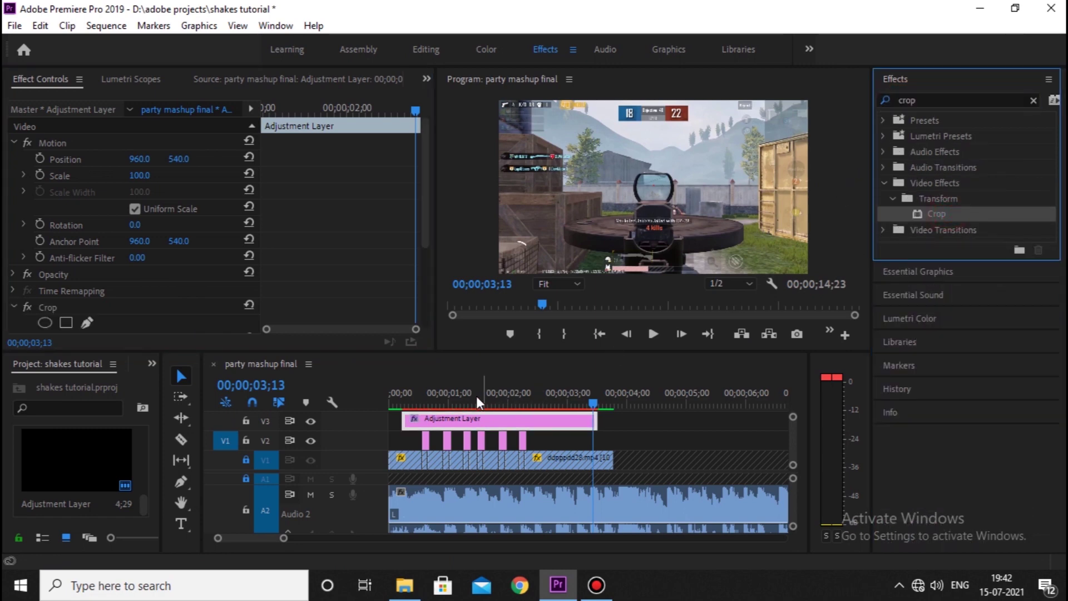
# Step: Set the Crop's Bottom and Top values to 10%
pyautogui.click(419, 389)
pyautogui.scroll(-5, 315, 264)
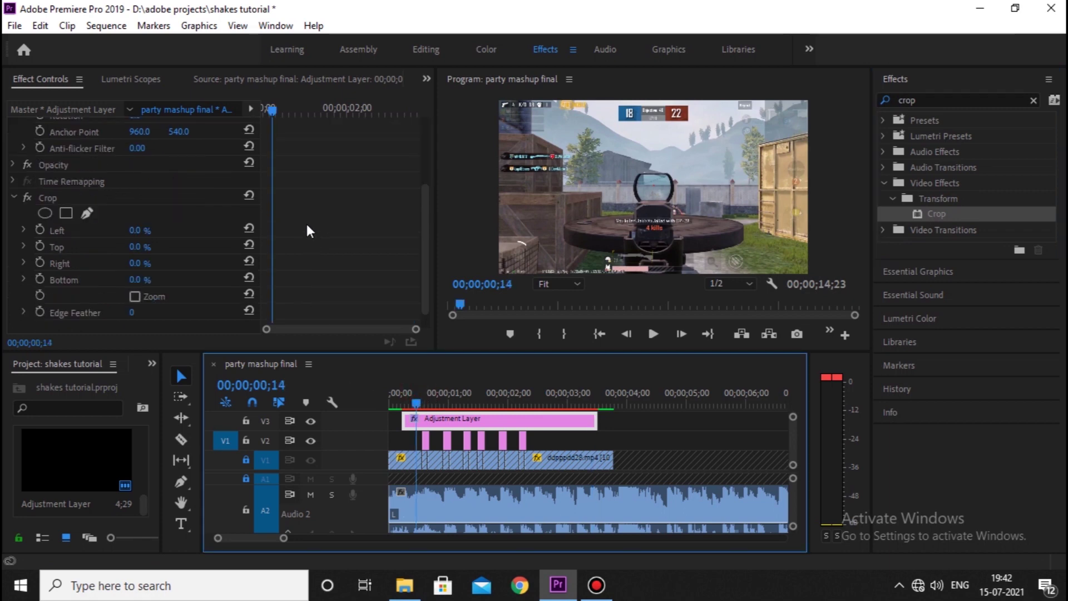
pyautogui.click(146, 259)
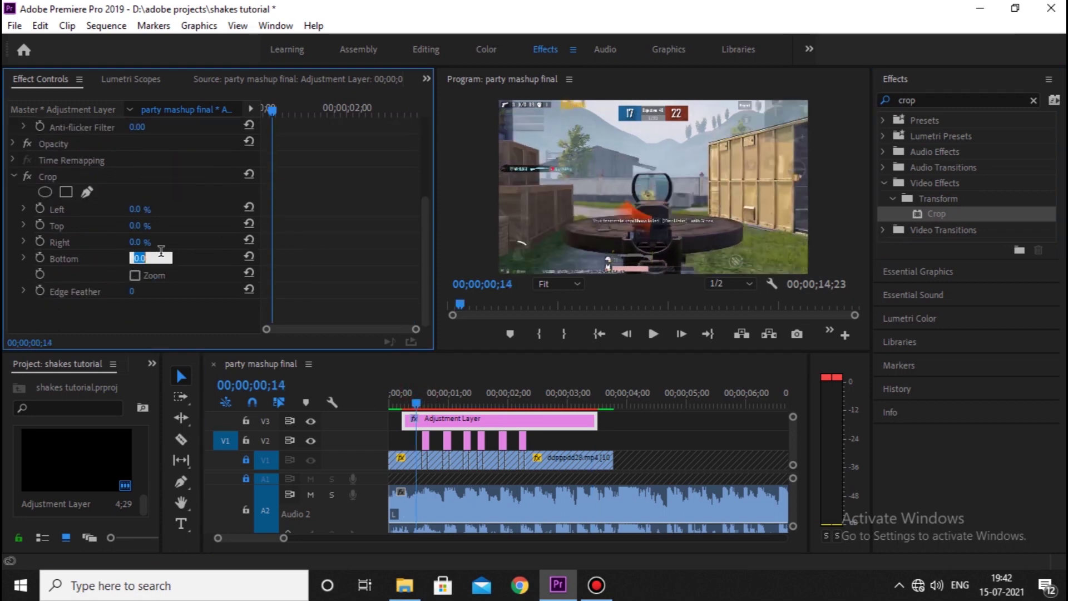
pyautogui.write('10')
pyautogui.click(139, 225)
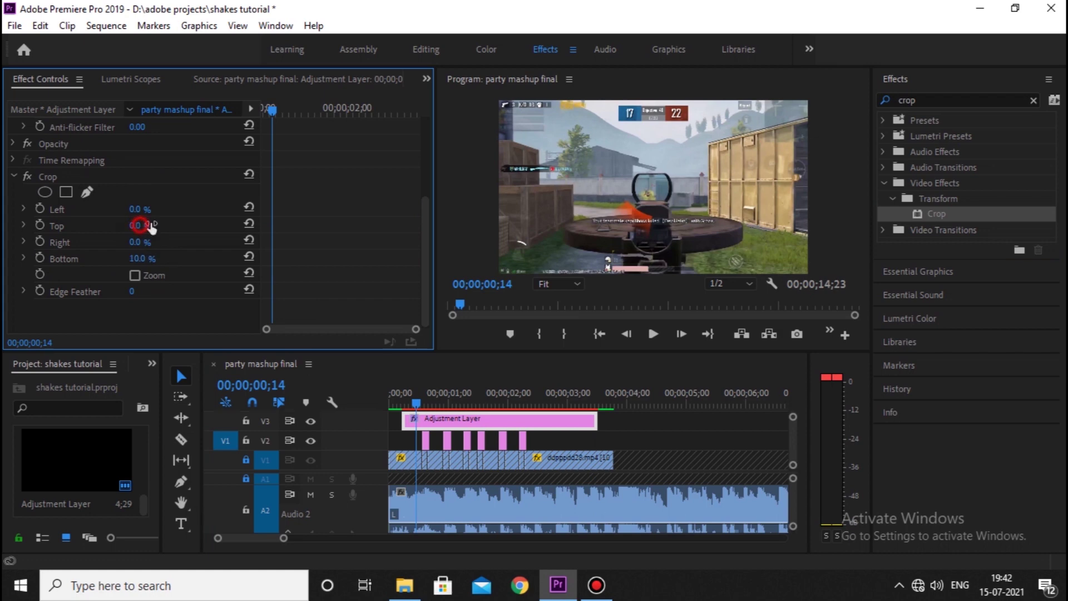
pyautogui.write('10')
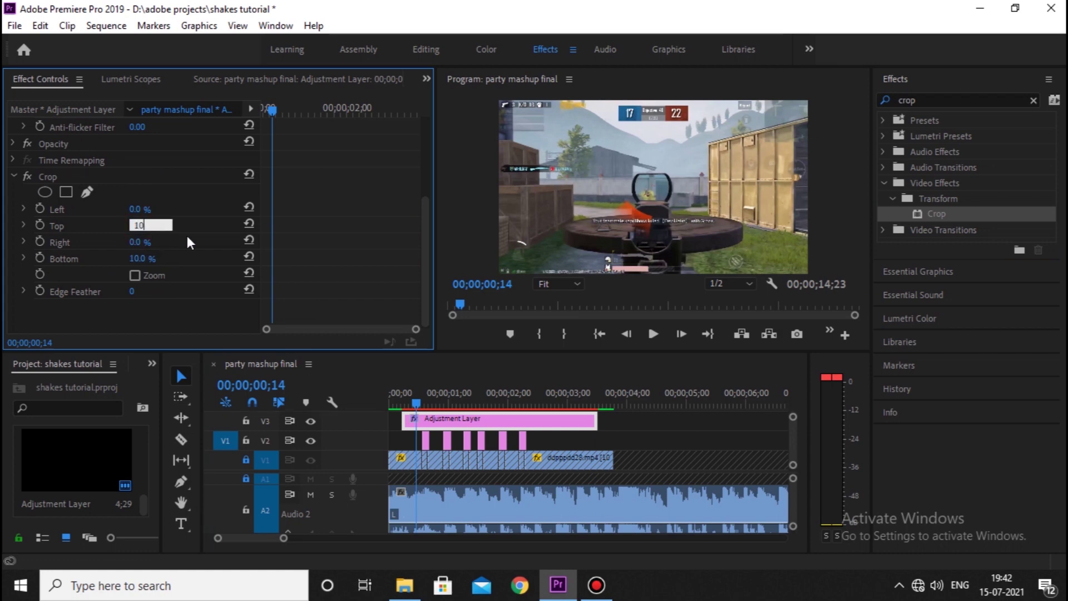
pyautogui.press('Return')
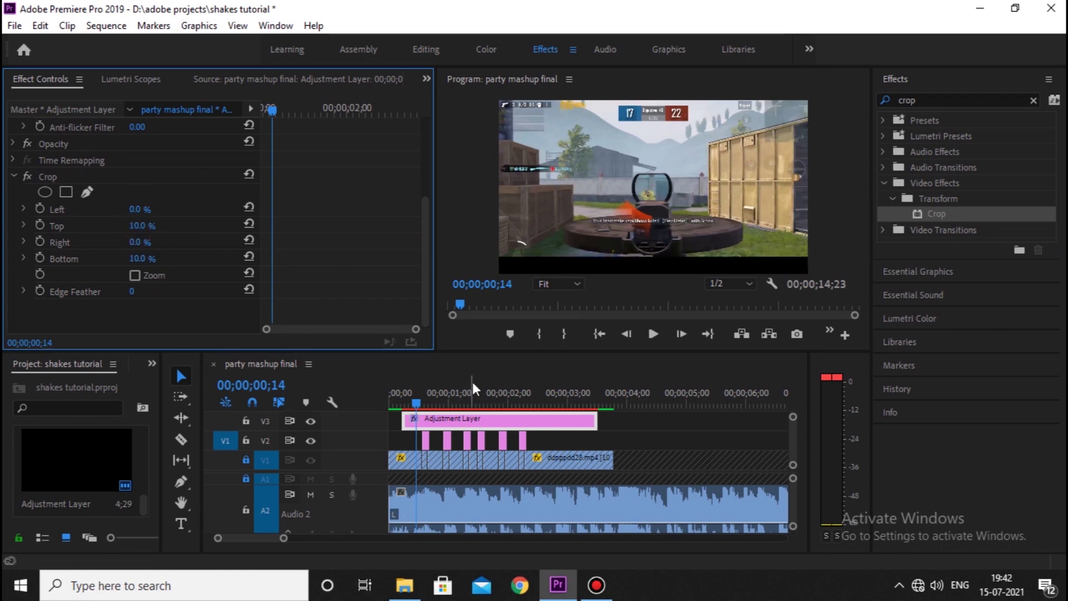
# Step: Play the letterboxed edit from 00;00;00;17 to check the crop
pyautogui.press('space')
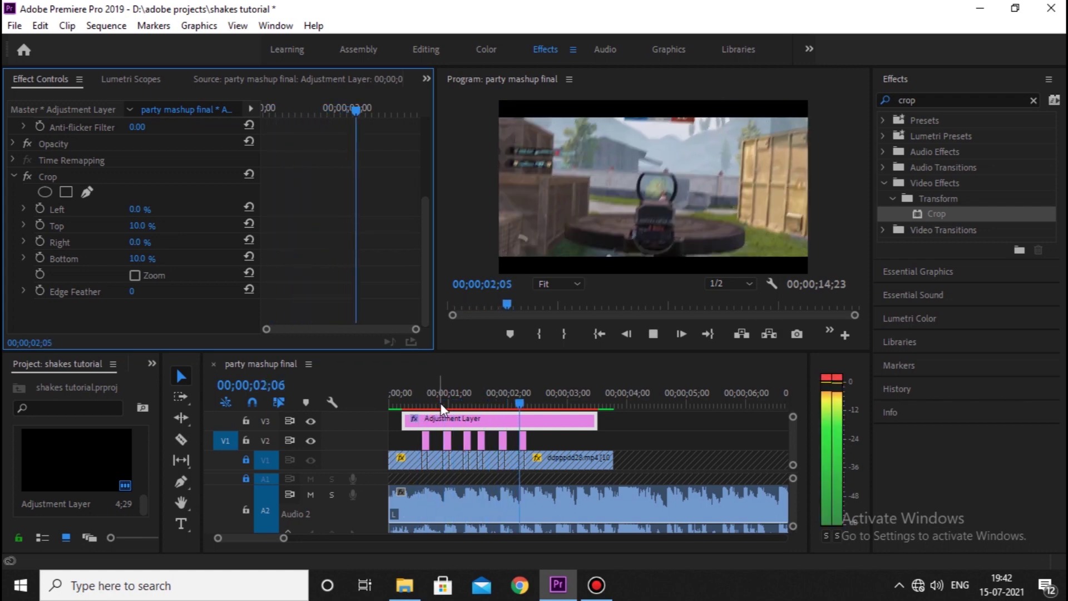
pyautogui.press('space')
pyautogui.click(424, 400)
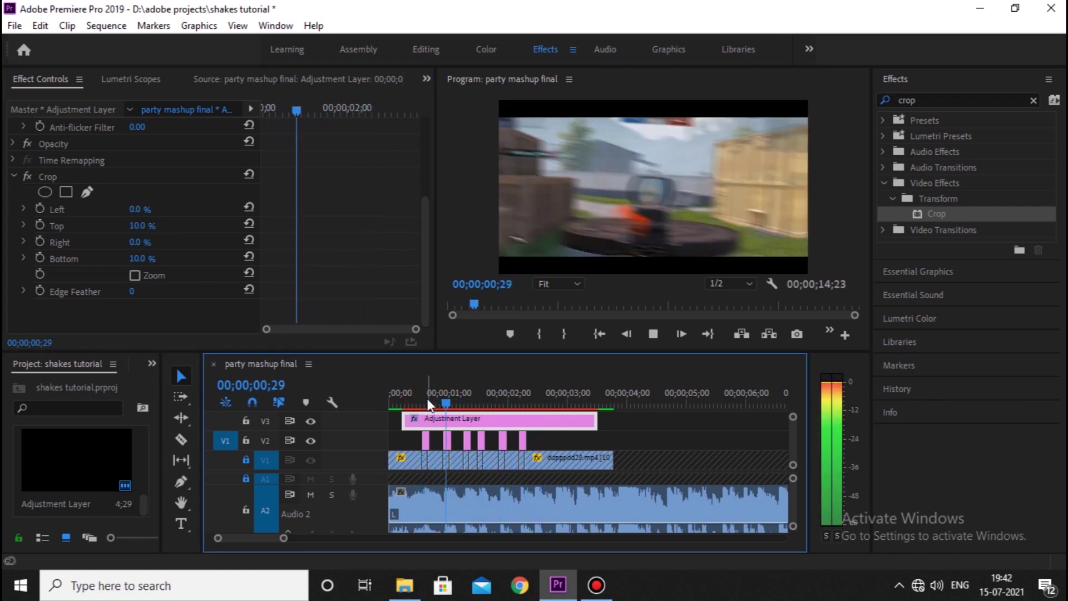
pyautogui.press('space')
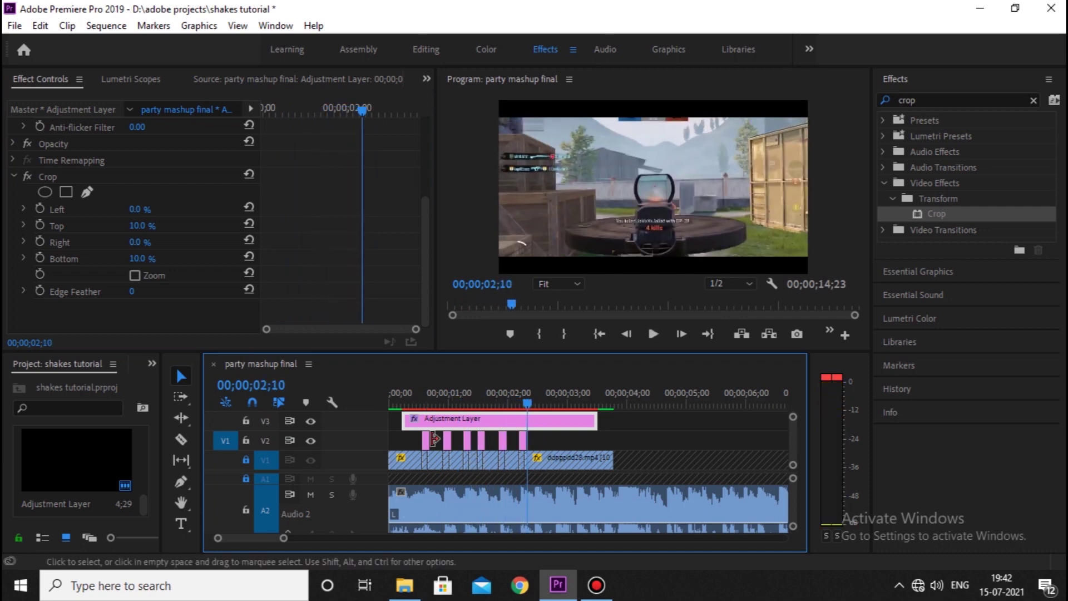
pyautogui.press('space')
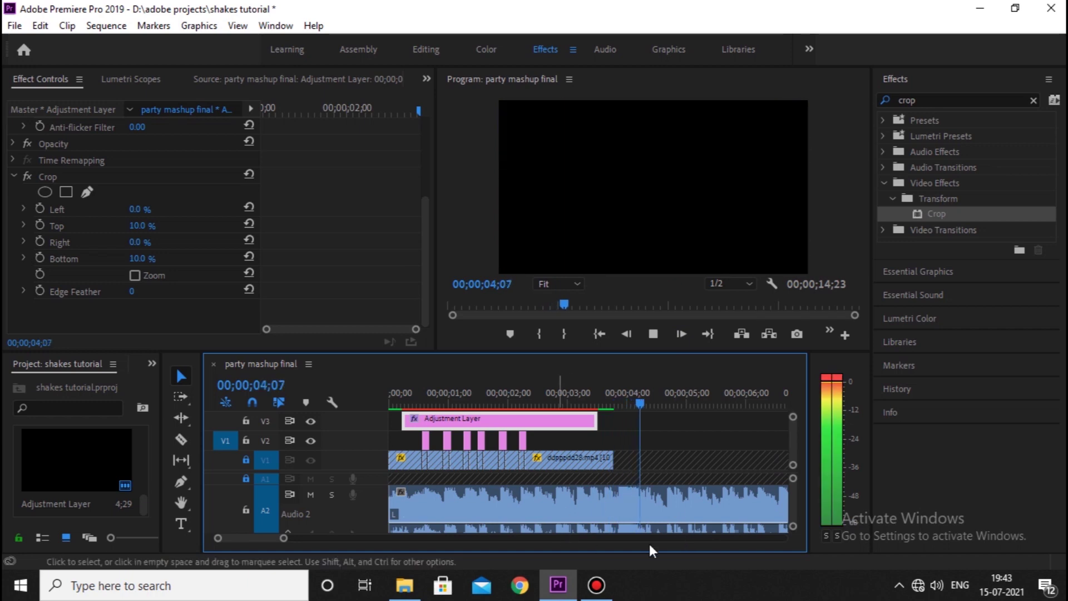
pyautogui.press('space')
# Step: Zoom the timeline out, clear the 'crop' effects search and render the sequence preview
pyautogui.moveTo(284, 538); pyautogui.dragTo(353, 538)
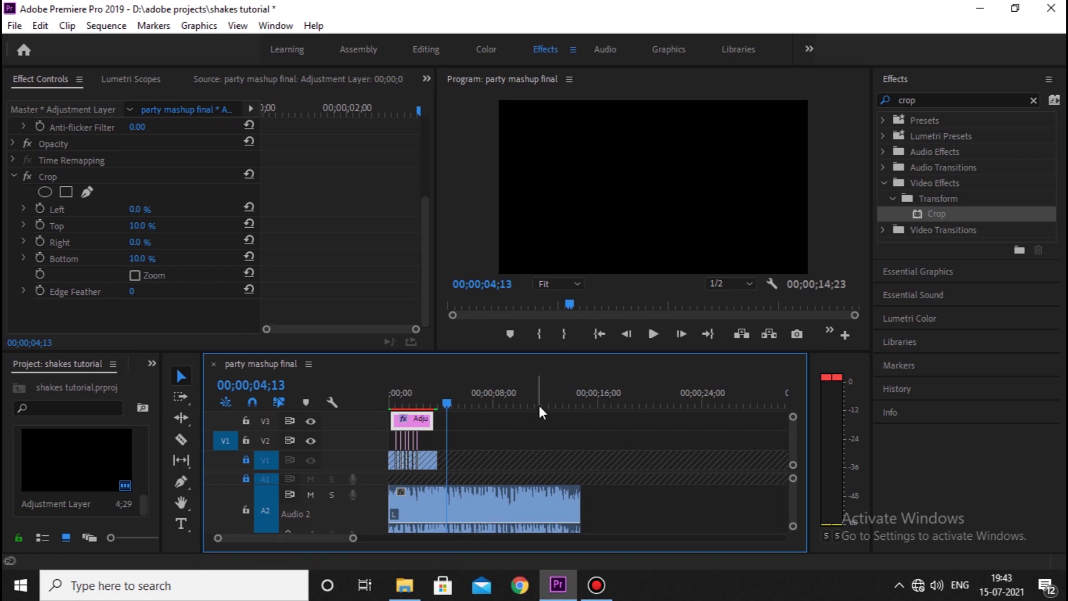
pyautogui.click(1033, 101)
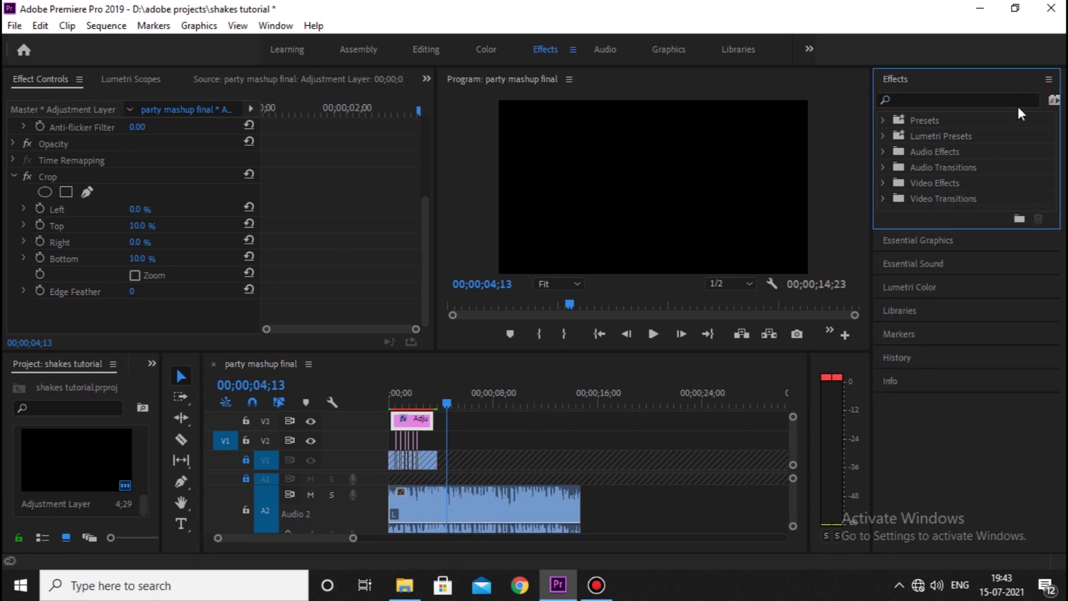
pyautogui.press('Return')
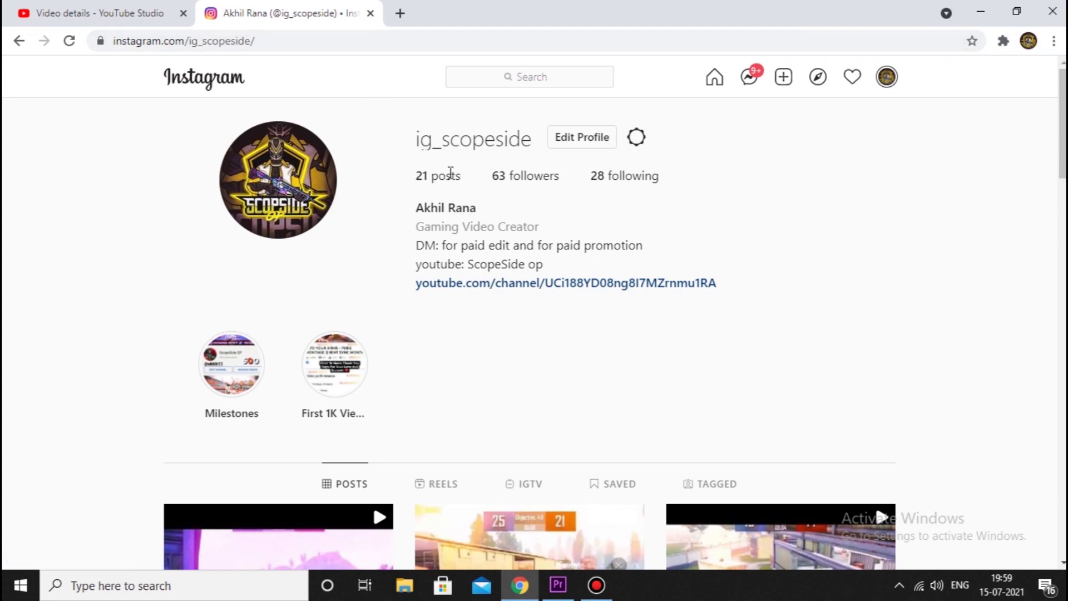
# Step: Scroll down through the profile's PUBG clip post grid and back to the top
pyautogui.scroll(-3, 303, 250)
pyautogui.scroll(-5, 310, 239)
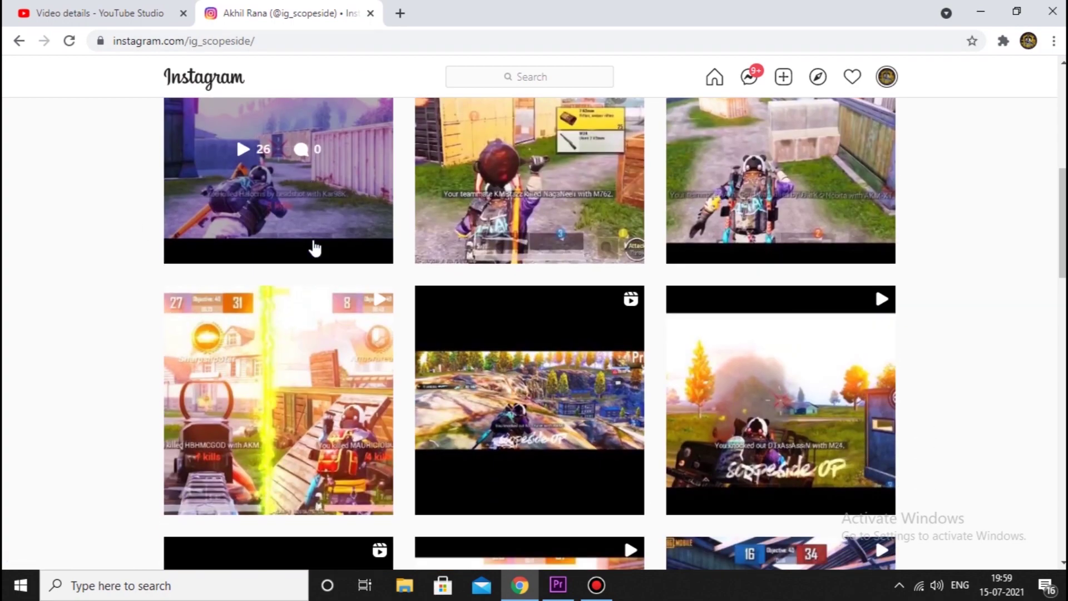
pyautogui.scroll(-7, 317, 206)
pyautogui.scroll(-2, 314, 216)
pyautogui.scroll(-6, 312, 211)
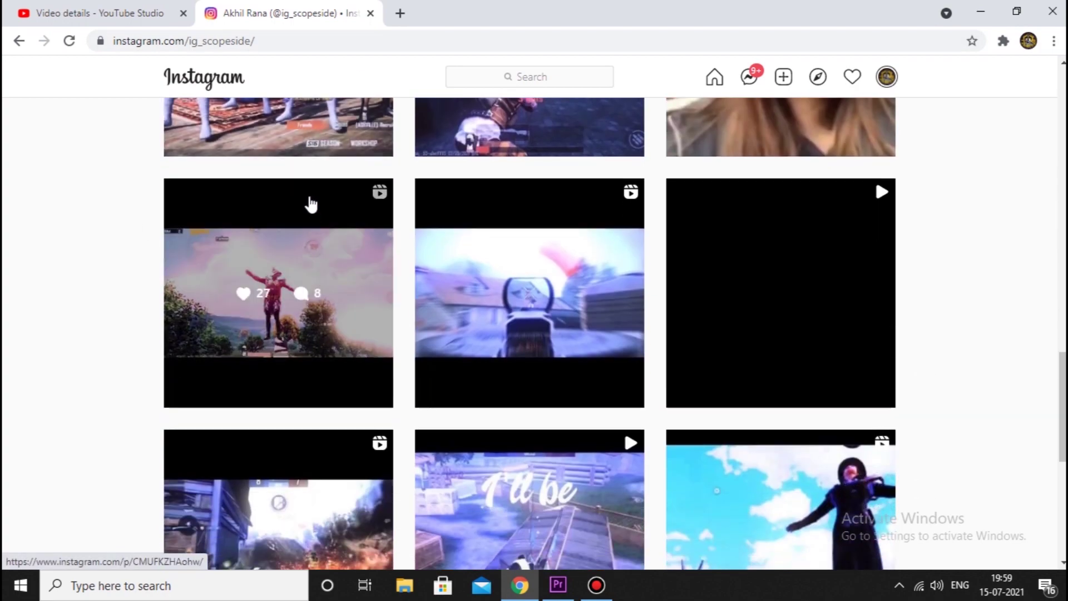
pyautogui.scroll(-5, 314, 200)
pyautogui.scroll(-2, 322, 255)
pyautogui.scroll(5, 357, 298)
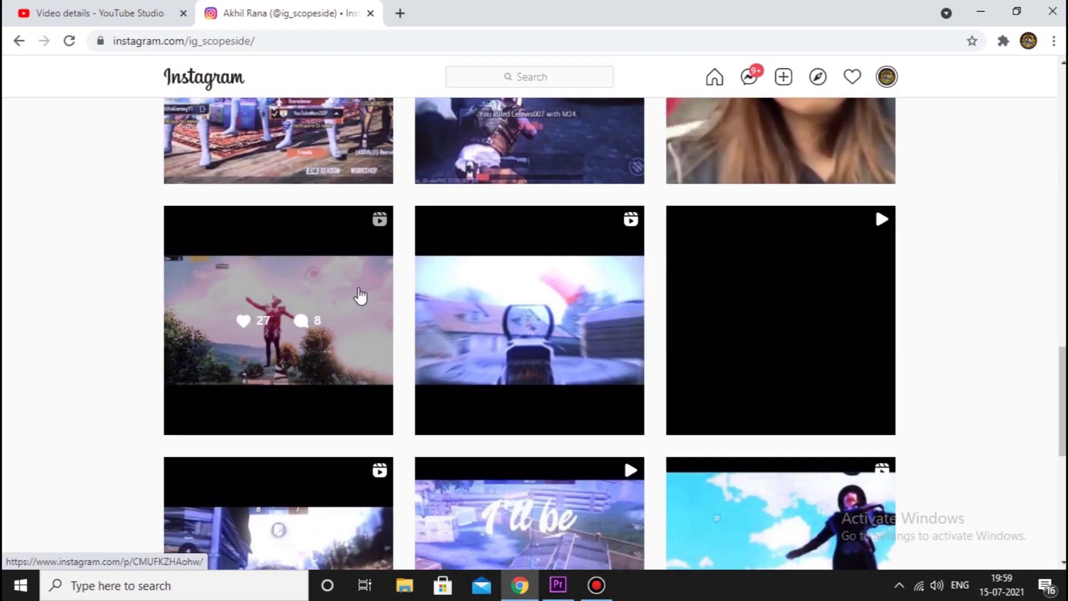
pyautogui.scroll(5, 401, 291)
pyautogui.scroll(6, 385, 271)
pyautogui.scroll(3, 408, 244)
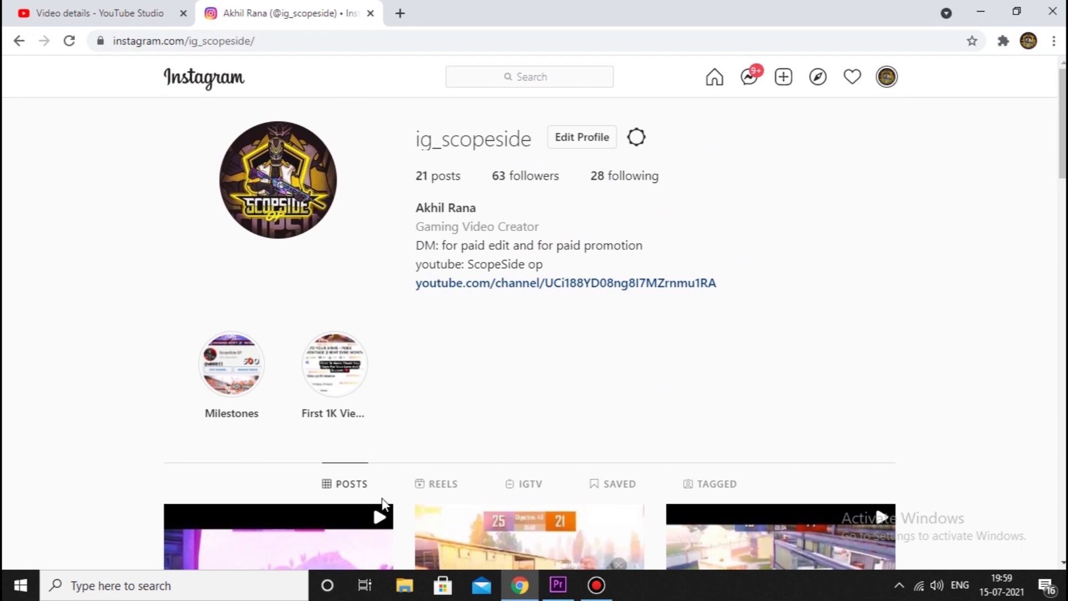
pyautogui.scroll(-1, 883, 398)
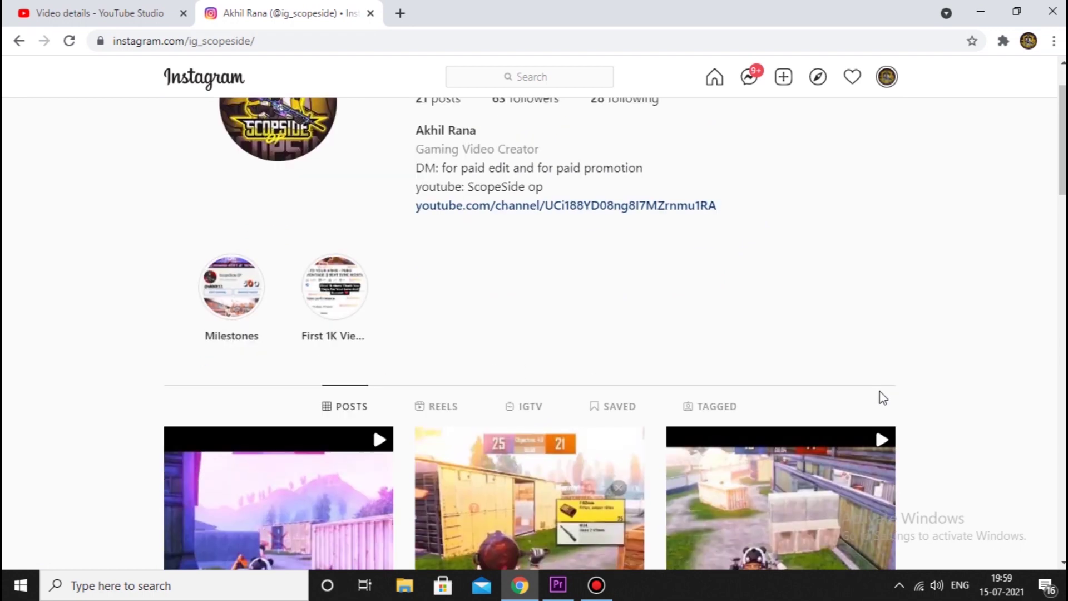
pyautogui.scroll(1, 876, 396)
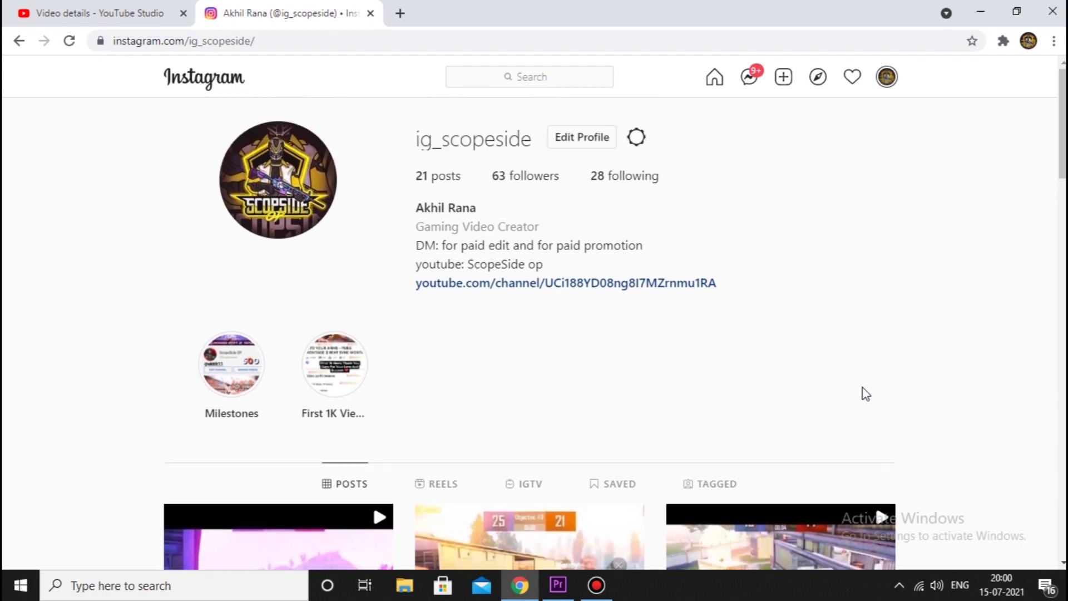